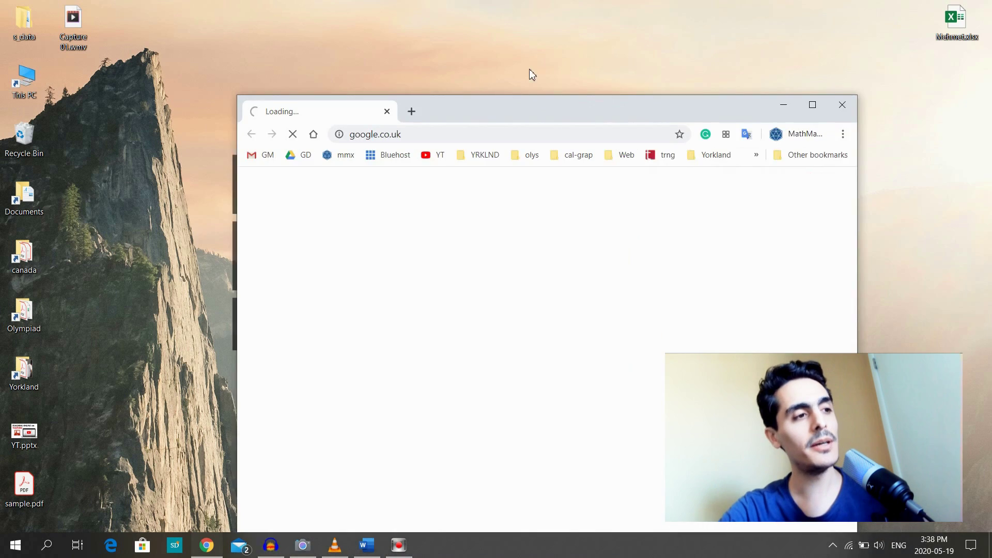
Go to pdfannotator.com in Chrome.
{"action": "left_click", "coordinate": [467, 33]}
{"action": "type", "text": "pdfa"}
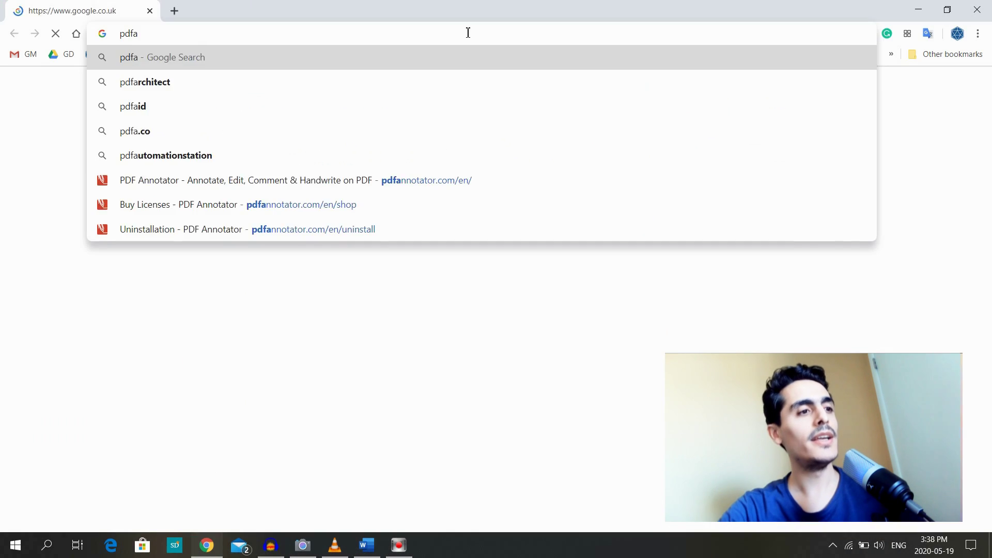
{"action": "key", "text": "BackSpace"}
{"action": "type", "text": "annotator.com"}
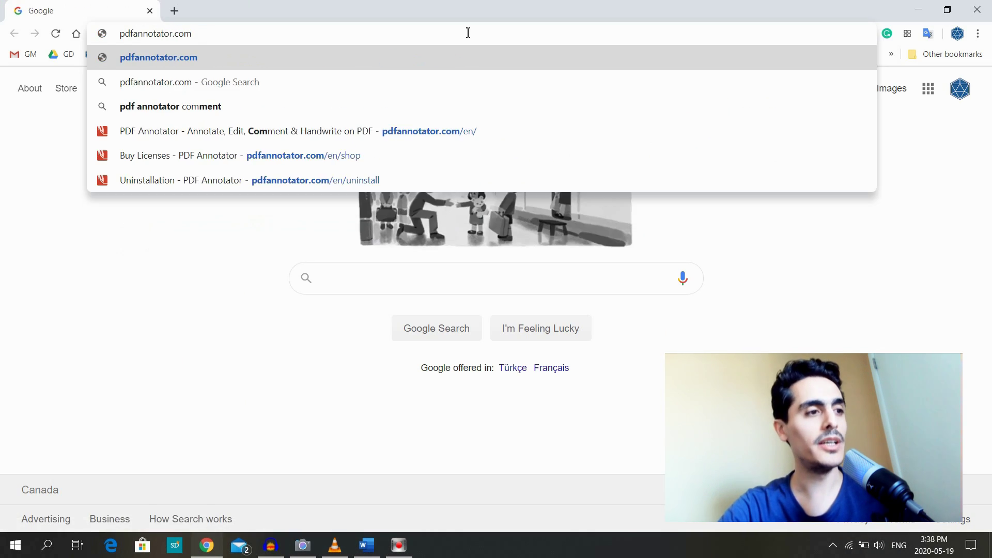
{"action": "key", "text": "Return"}
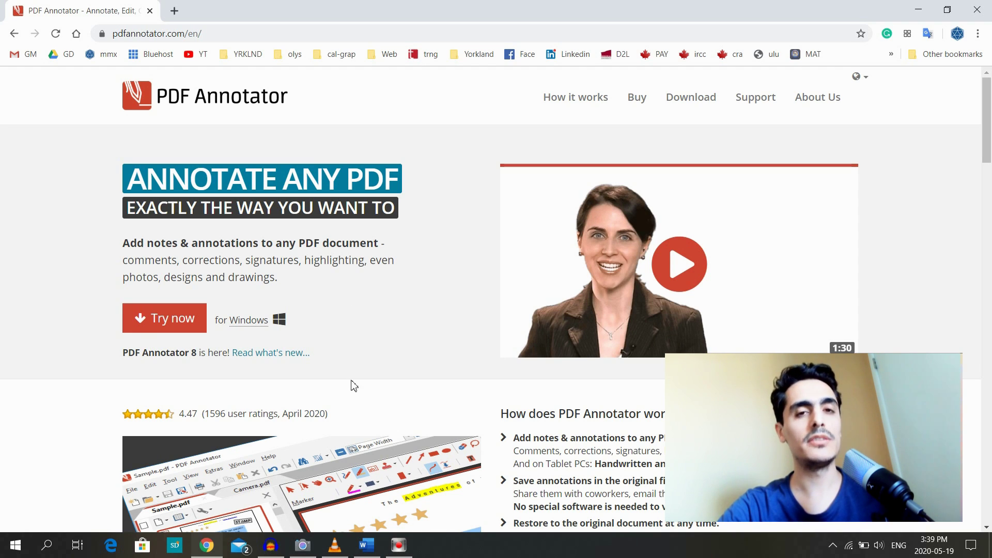
Download the PDF Annotator installer with Try now, run it and click Install.
{"action": "left_click_drag", "start_coordinate": [123, 353], "coordinate": [207, 353]}
{"action": "left_click", "coordinate": [221, 376]}
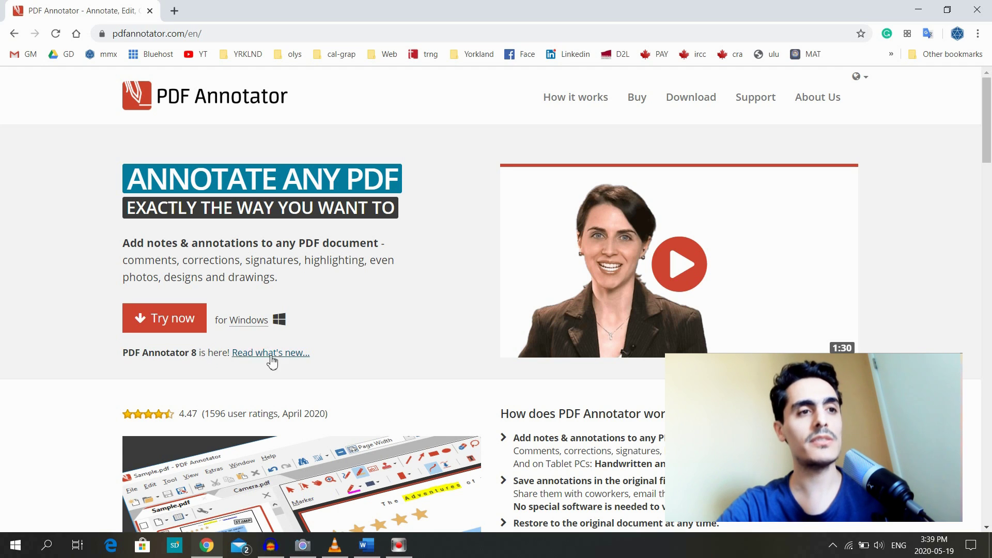
{"action": "left_click", "coordinate": [194, 319]}
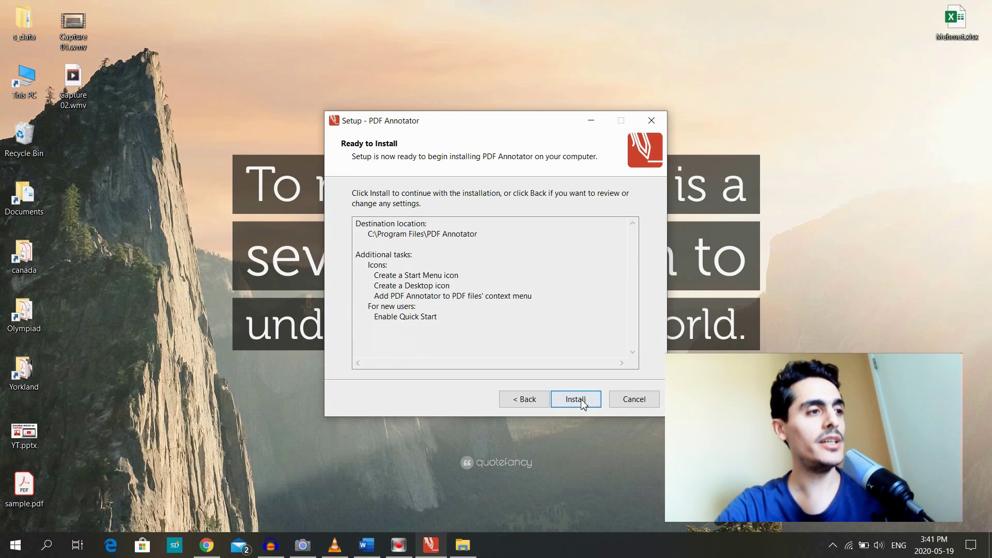
{"action": "left_click", "coordinate": [581, 400]}
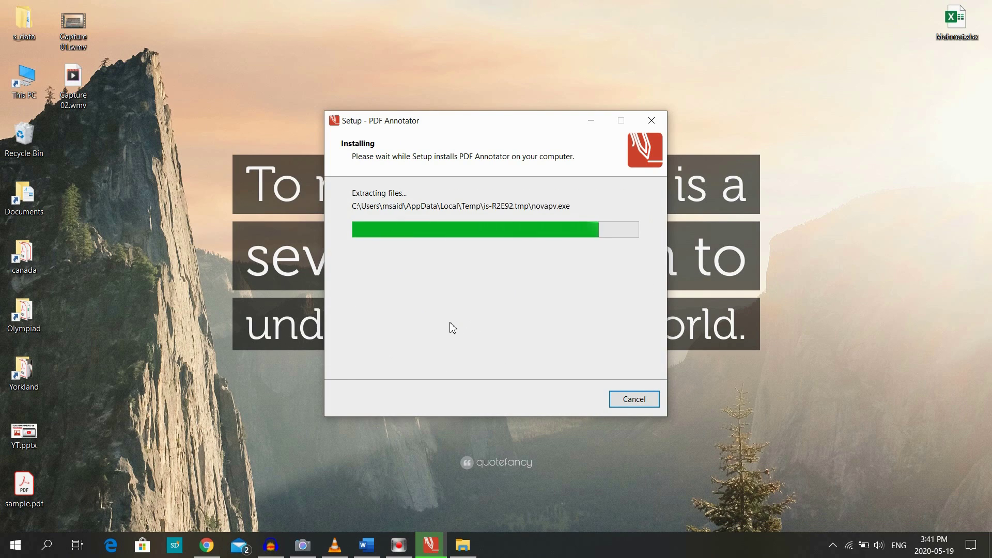
Finish setup and close the Welcome_EN.pdf guide, leaving no document open.
{"action": "left_click", "coordinate": [566, 395]}
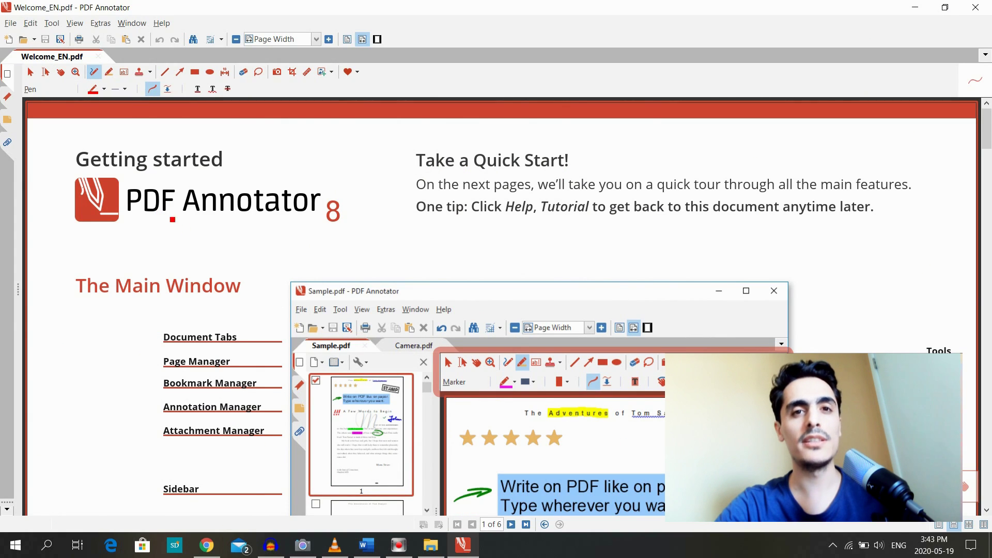
{"action": "left_click", "coordinate": [98, 56]}
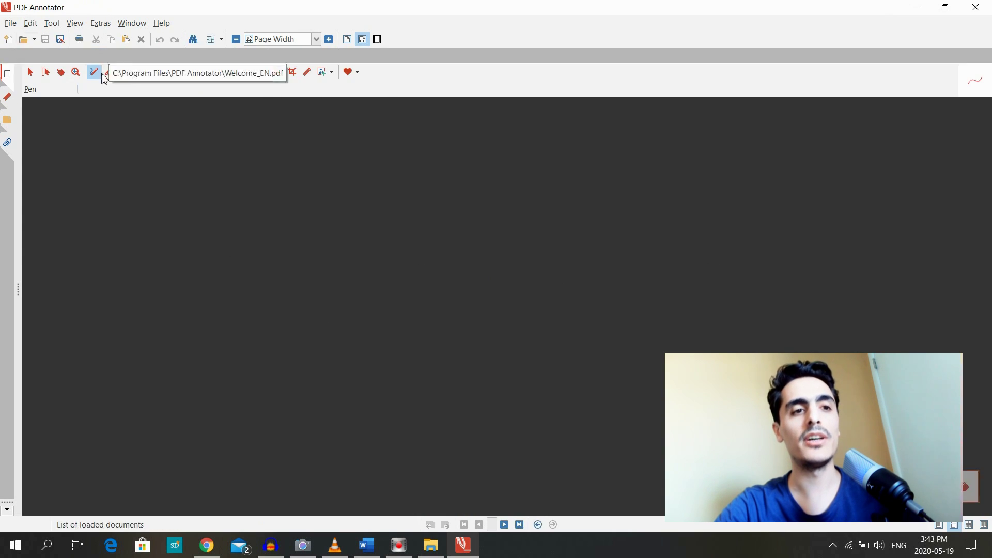
{"action": "left_click", "coordinate": [98, 56]}
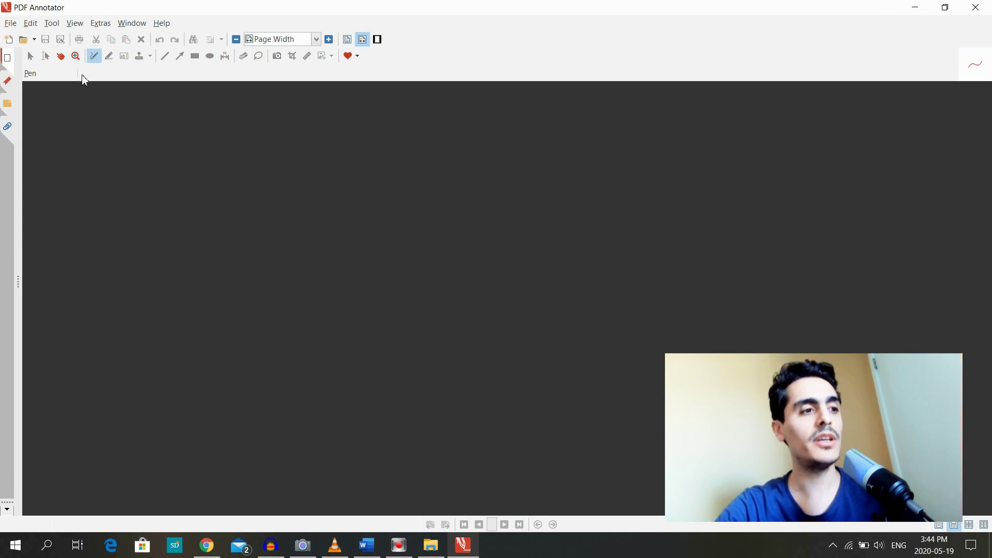
{"action": "left_click", "coordinate": [10, 24]}
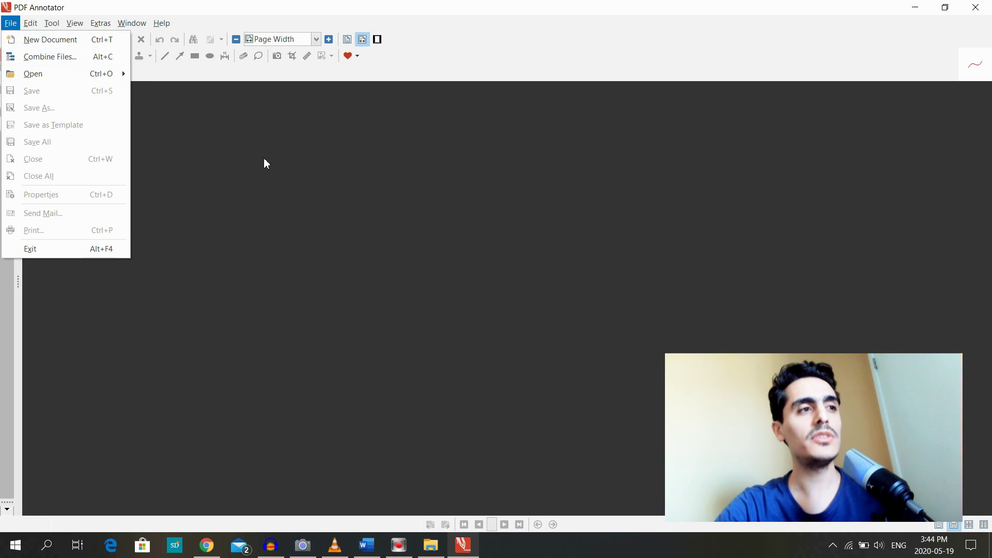
Create a new document with the 5mm grid style, Letter size and 10 pages.
{"action": "left_click", "coordinate": [92, 46]}
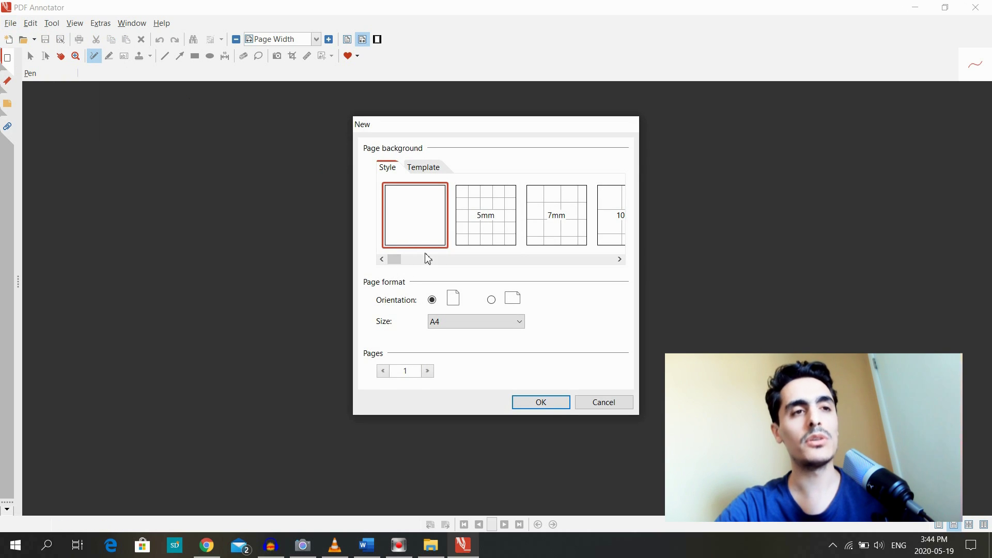
{"action": "left_click_drag", "start_coordinate": [401, 265], "coordinate": [445, 257]}
{"action": "left_click", "coordinate": [460, 230]}
{"action": "left_click", "coordinate": [476, 322]}
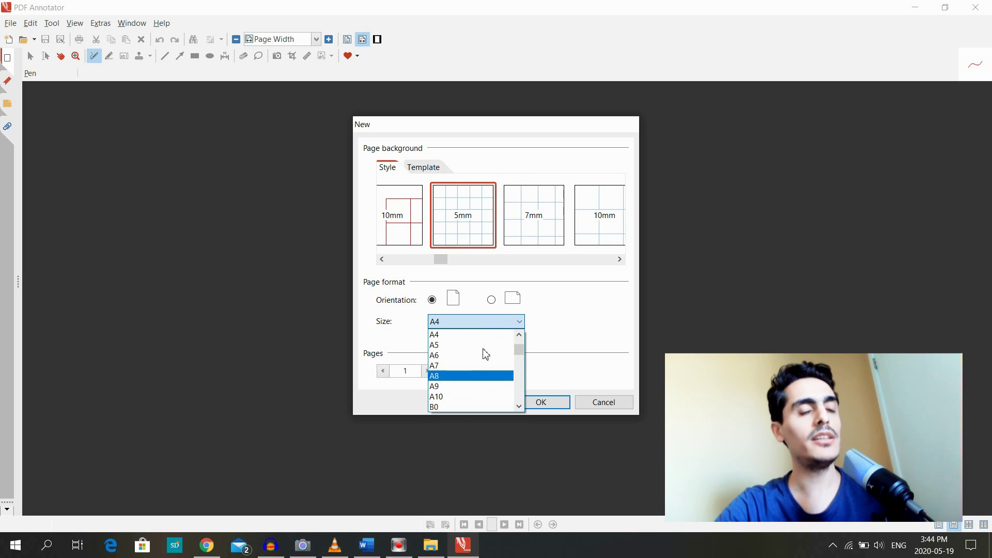
{"action": "left_click_drag", "start_coordinate": [520, 350], "coordinate": [520, 393]}
{"action": "left_click", "coordinate": [461, 367]}
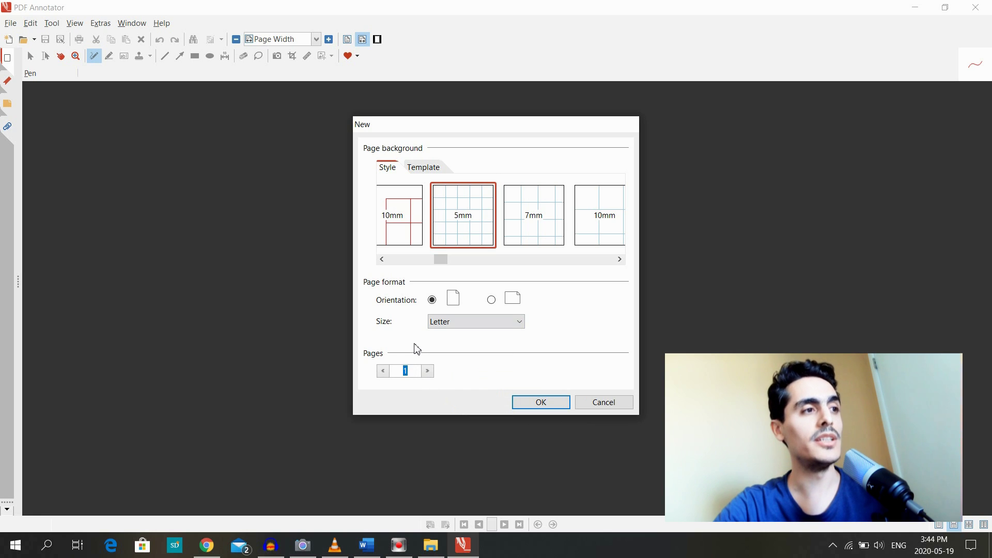
{"action": "type", "text": "10"}
{"action": "key", "text": "Return"}
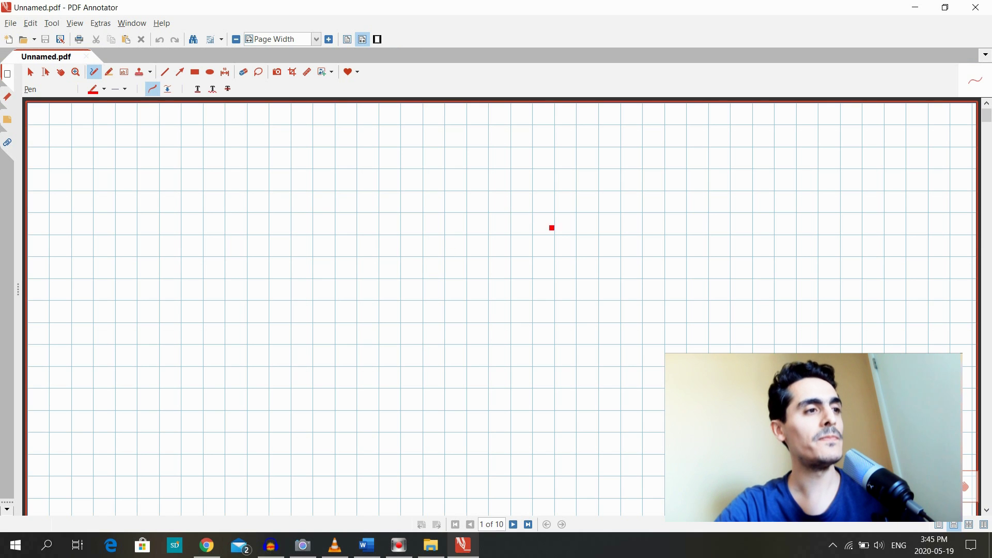
Draw red pen X marks as plotted points on page 1's grid.
{"action": "scroll", "coordinate": [558, 235], "scroll_direction": "down", "scroll_amount": 20}
{"action": "scroll", "coordinate": [585, 266], "scroll_direction": "up", "scroll_amount": 4}
{"action": "scroll", "coordinate": [586, 271], "scroll_direction": "up", "scroll_amount": 16}
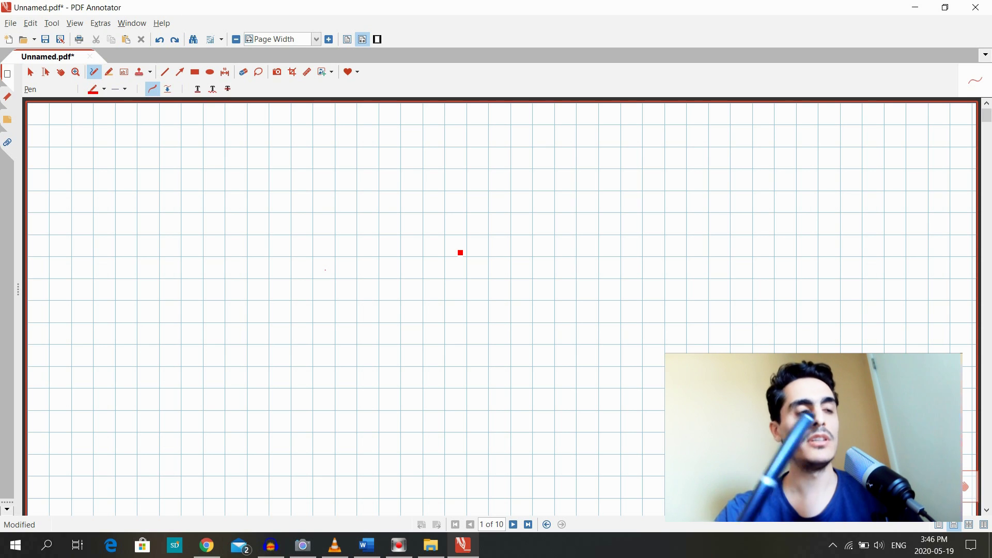
{"action": "left_click_drag", "start_coordinate": [391, 263], "coordinate": [397, 264]}
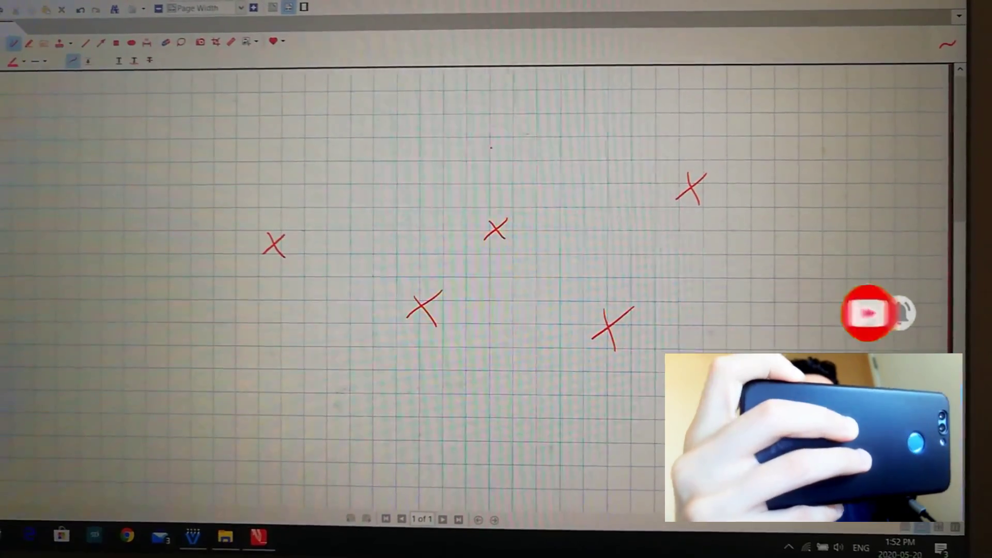
{"action": "left_click_drag", "start_coordinate": [462, 169], "coordinate": [497, 146]}
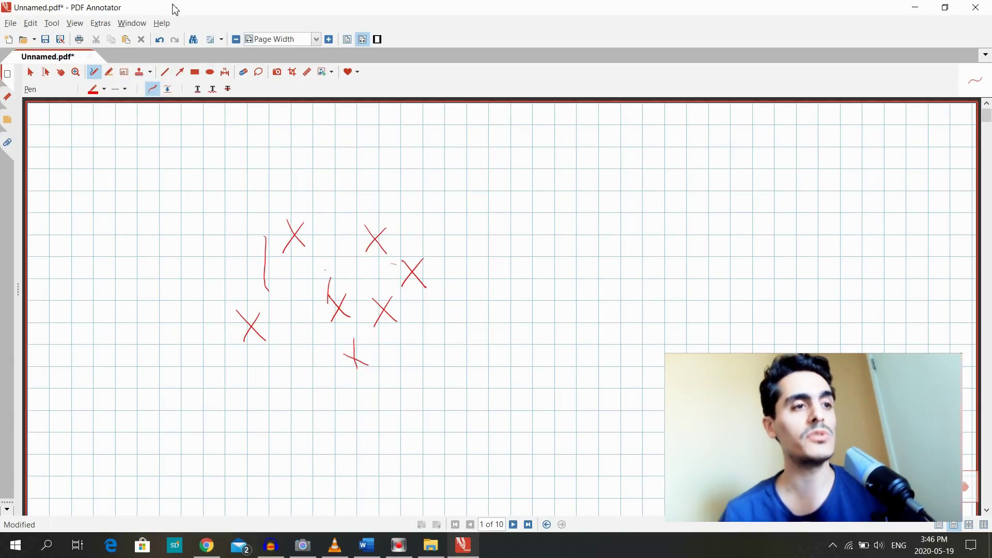
In Settings > Tools > Cursor, enable 'Display default cursor instead of tip of pen'.
{"action": "left_click", "coordinate": [100, 23]}
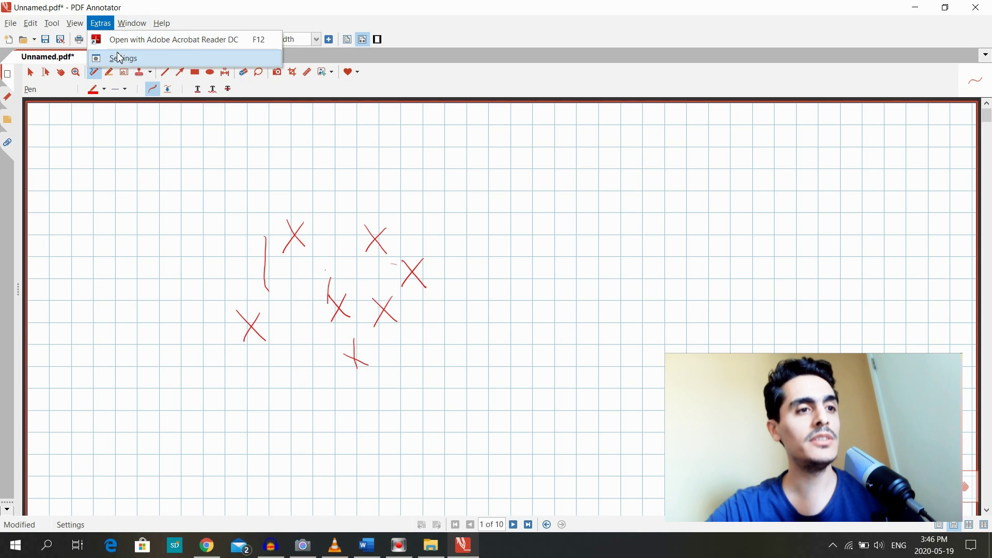
{"action": "left_click", "coordinate": [381, 280]}
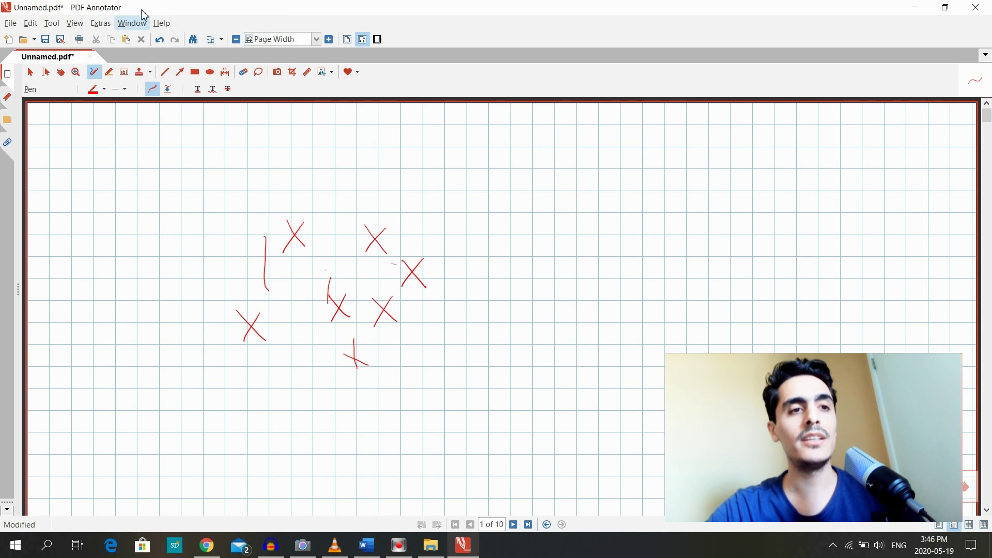
{"action": "left_click", "coordinate": [100, 23]}
{"action": "left_click", "coordinate": [119, 58]}
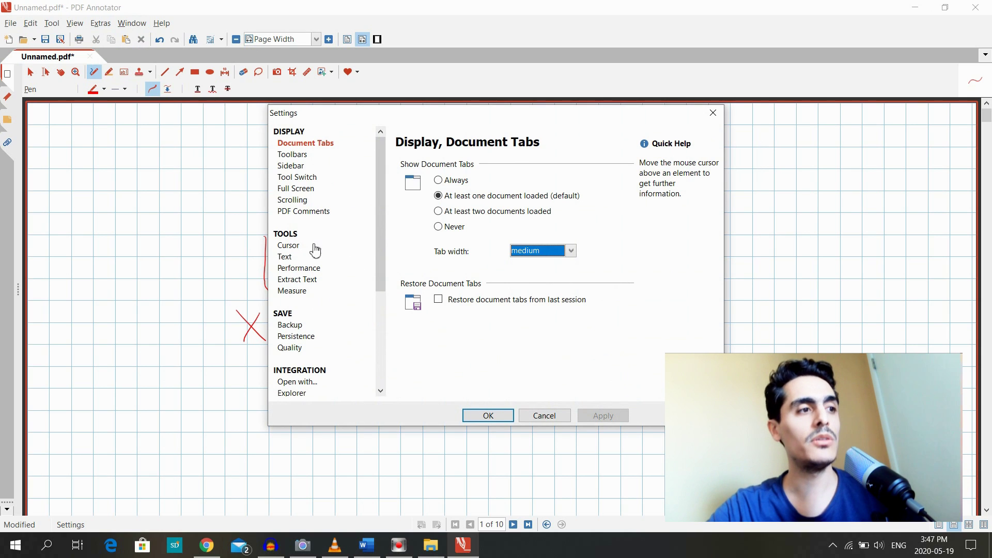
{"action": "left_click", "coordinate": [296, 247]}
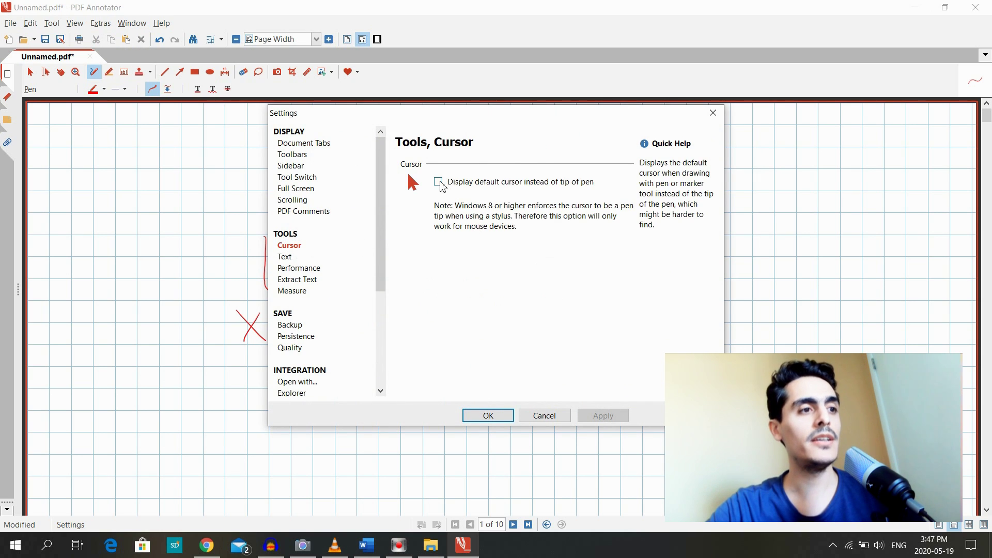
{"action": "left_click", "coordinate": [439, 182]}
{"action": "left_click", "coordinate": [603, 416]}
{"action": "left_click", "coordinate": [490, 416]}
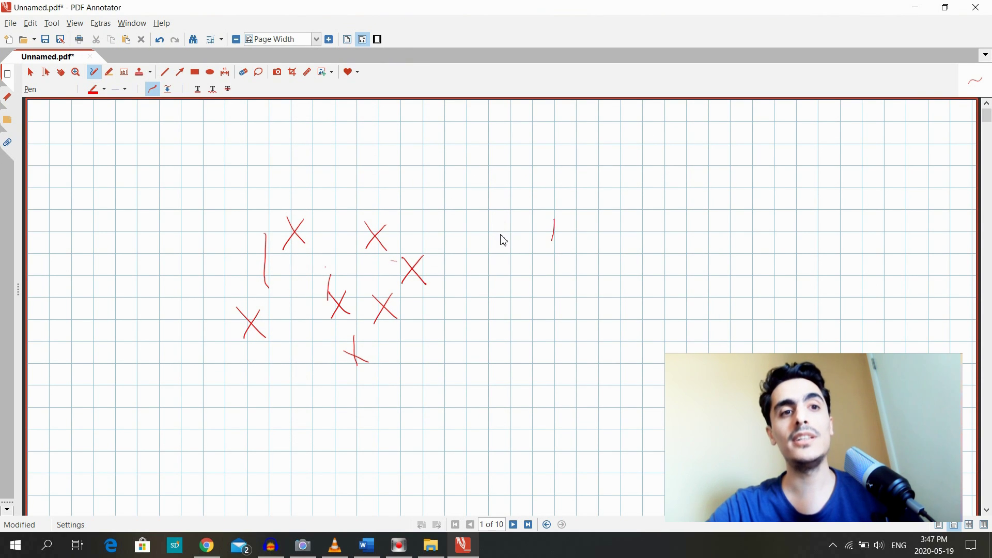
Draw four more red X points toward the right side of the grid.
{"action": "left_click_drag", "start_coordinate": [605, 199], "coordinate": [620, 231]}
{"action": "left_click_drag", "start_coordinate": [618, 205], "coordinate": [603, 229]}
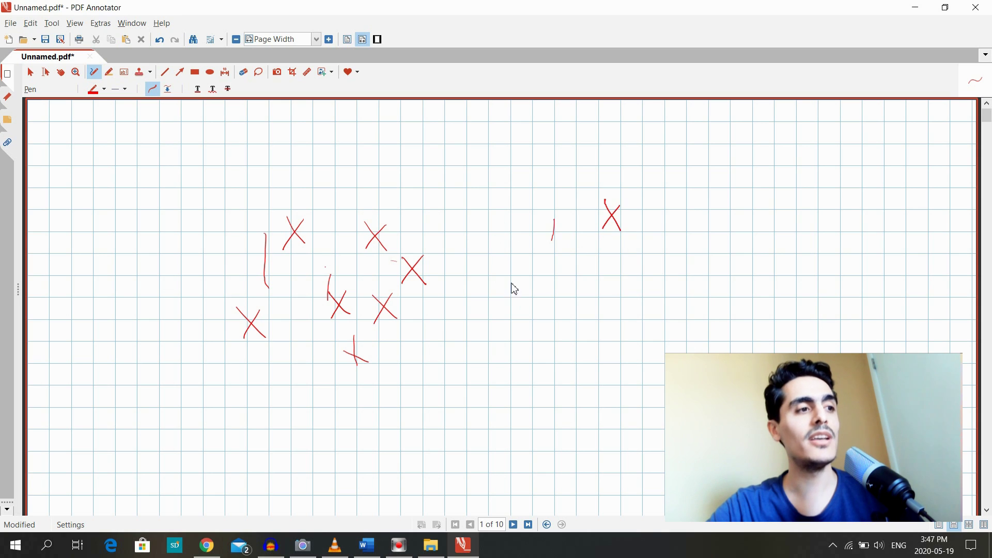
{"action": "mouse_move", "coordinate": [511, 278]}
{"action": "left_mouse_down"}
{"action": "mouse_move", "coordinate": [527, 305]}
{"action": "mouse_move", "coordinate": [501, 306]}
{"action": "left_mouse_up"}
{"action": "mouse_move", "coordinate": [603, 263]}
{"action": "left_mouse_down"}
{"action": "mouse_move", "coordinate": [629, 296]}
{"action": "mouse_move", "coordinate": [598, 298]}
{"action": "left_mouse_up"}
{"action": "mouse_move", "coordinate": [811, 165]}
{"action": "left_mouse_down"}
{"action": "mouse_move", "coordinate": [831, 195]}
{"action": "mouse_move", "coordinate": [803, 196]}
{"action": "left_mouse_up"}
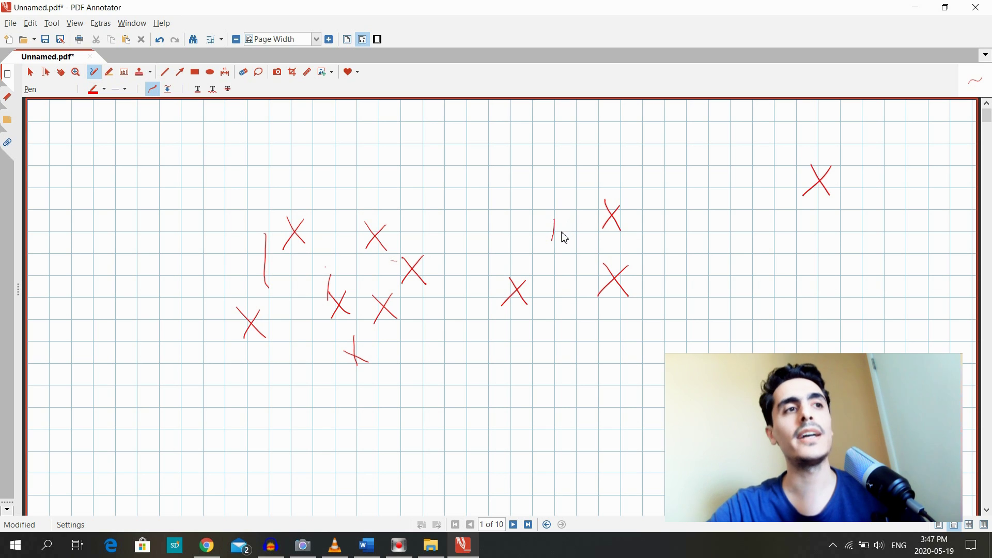
Start inserting 5 new pages, cancel it, then browse the Edit > Page commands.
{"action": "left_click", "coordinate": [30, 23]}
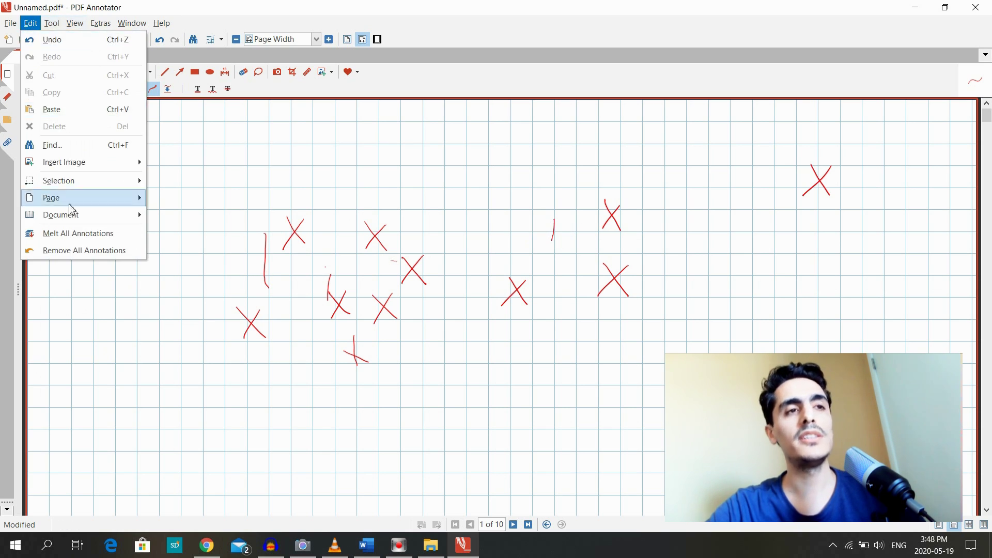
{"action": "mouse_move", "coordinate": [64, 202]}
{"action": "left_click", "coordinate": [231, 233]}
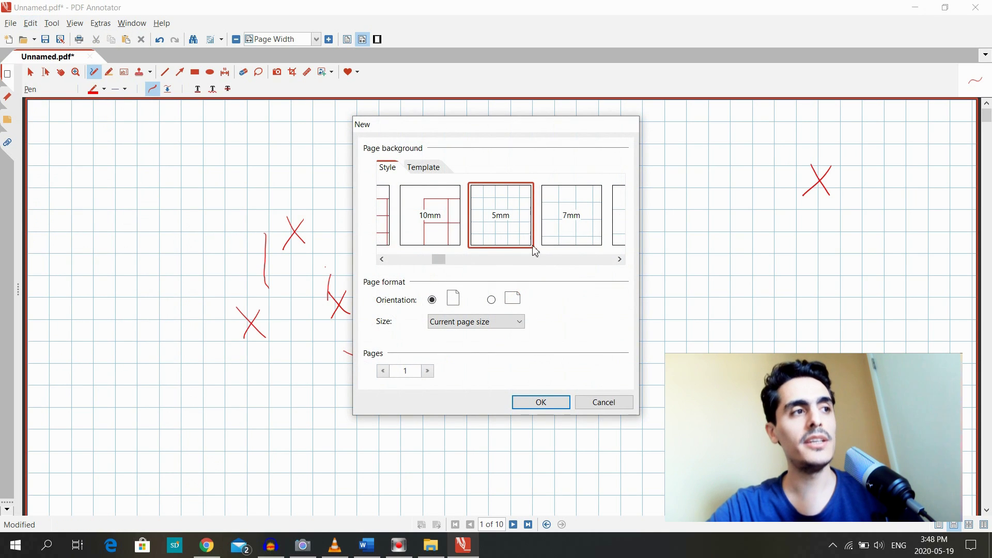
{"action": "left_click_drag", "start_coordinate": [440, 260], "coordinate": [393, 262]}
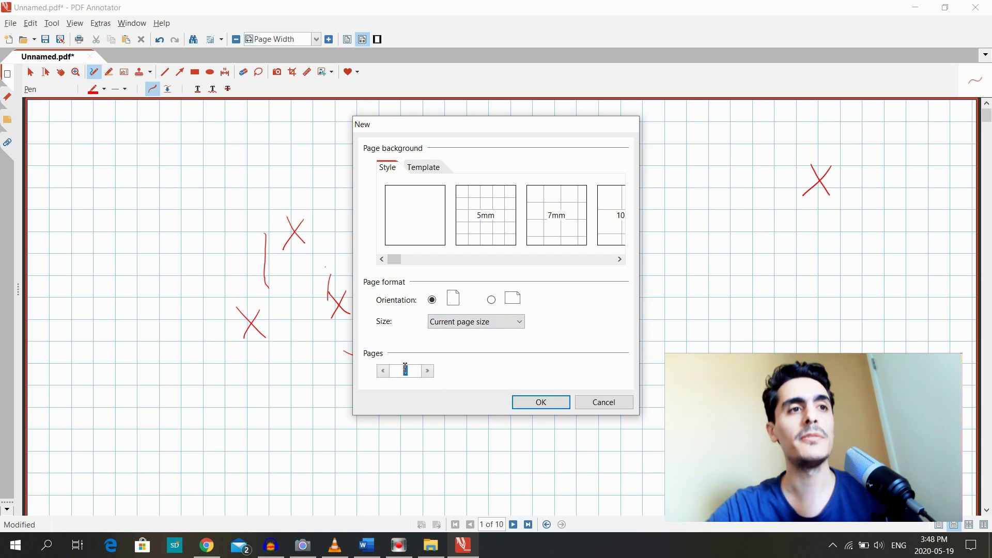
{"action": "type", "text": "5"}
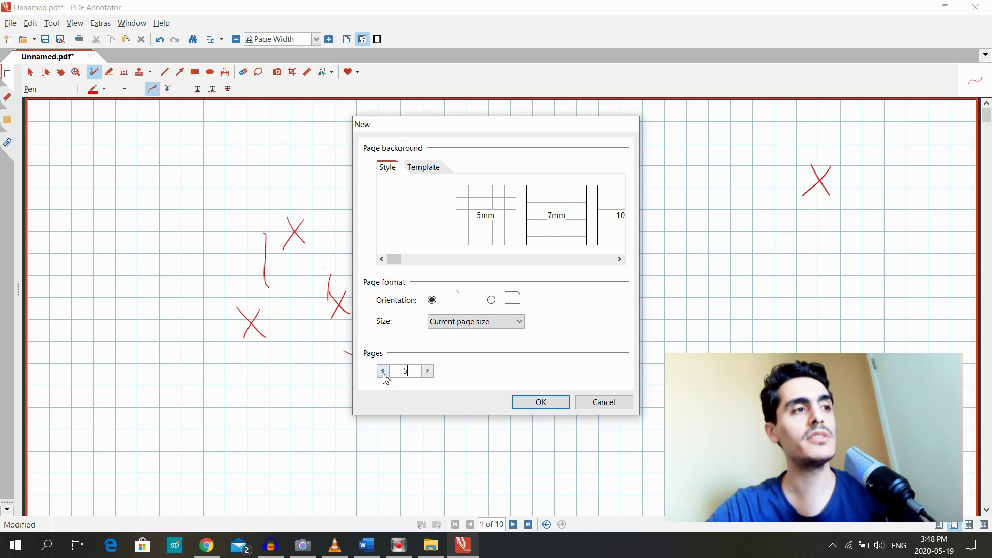
{"action": "left_click", "coordinate": [595, 406]}
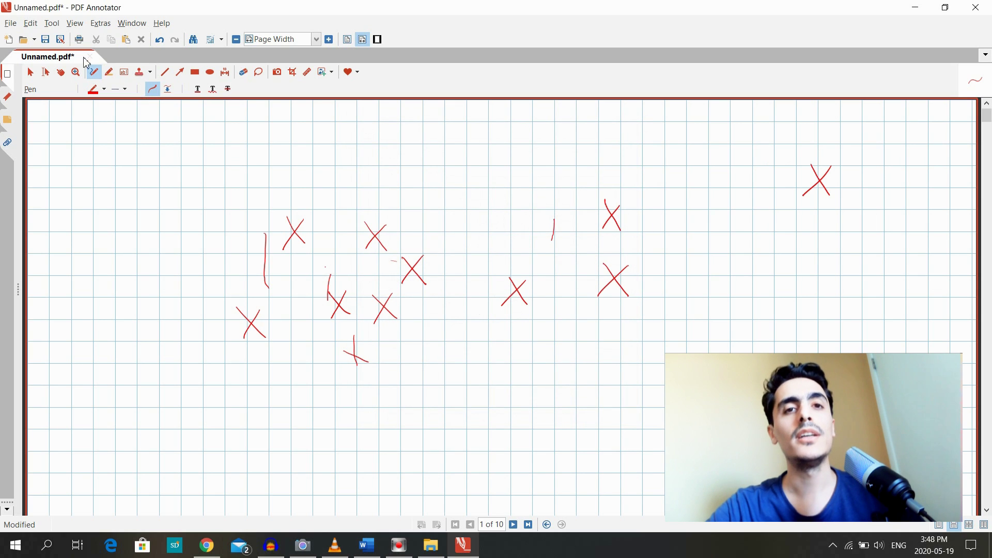
{"action": "left_click", "coordinate": [31, 23]}
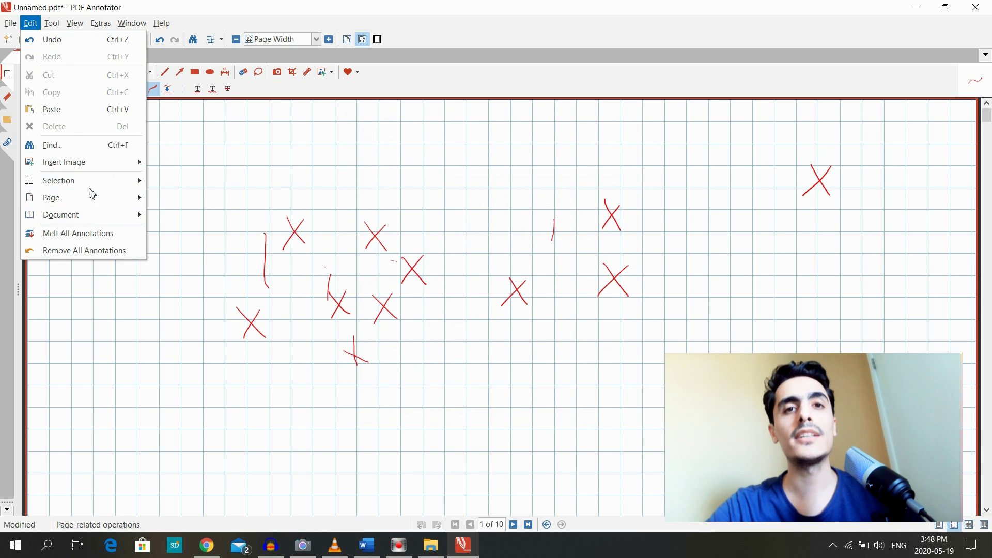
{"action": "mouse_move", "coordinate": [93, 197]}
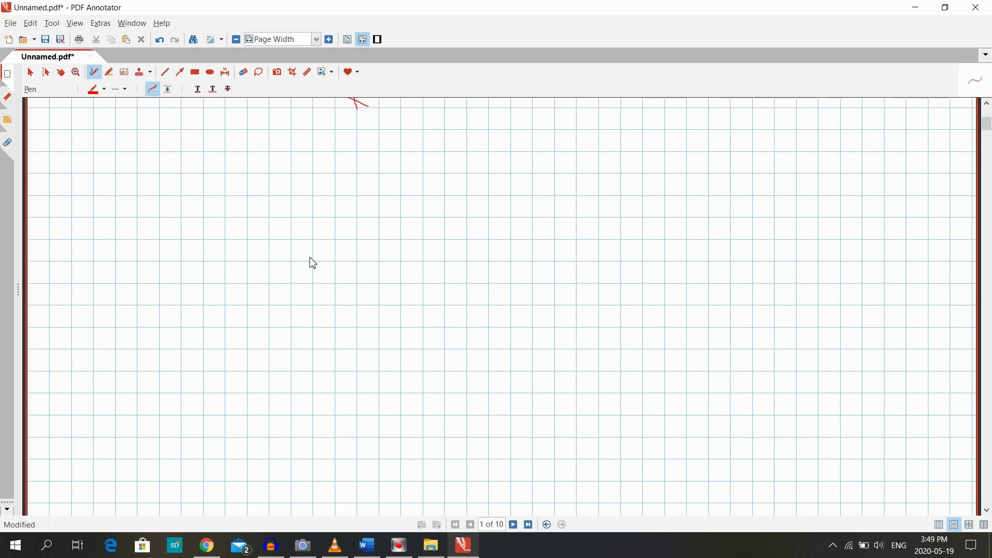
Handwrite 'Example 1', 'Rationalize the denominators:' and 'a) 3/√2' in red on the grid.
{"action": "mouse_move", "coordinate": [94, 155]}
{"action": "left_mouse_down"}
{"action": "mouse_move", "coordinate": [100, 170]}
{"action": "mouse_move", "coordinate": [186, 166]}
{"action": "mouse_move", "coordinate": [95, 221]}
{"action": "mouse_move", "coordinate": [132, 209]}
{"action": "mouse_move", "coordinate": [162, 220]}
{"action": "mouse_move", "coordinate": [356, 209]}
{"action": "left_mouse_up"}
{"action": "mouse_move", "coordinate": [95, 250]}
{"action": "left_mouse_down"}
{"action": "mouse_move", "coordinate": [104, 268]}
{"action": "mouse_move", "coordinate": [127, 263]}
{"action": "mouse_move", "coordinate": [124, 282]}
{"action": "mouse_move", "coordinate": [141, 272]}
{"action": "mouse_move", "coordinate": [137, 290]}
{"action": "left_mouse_up"}
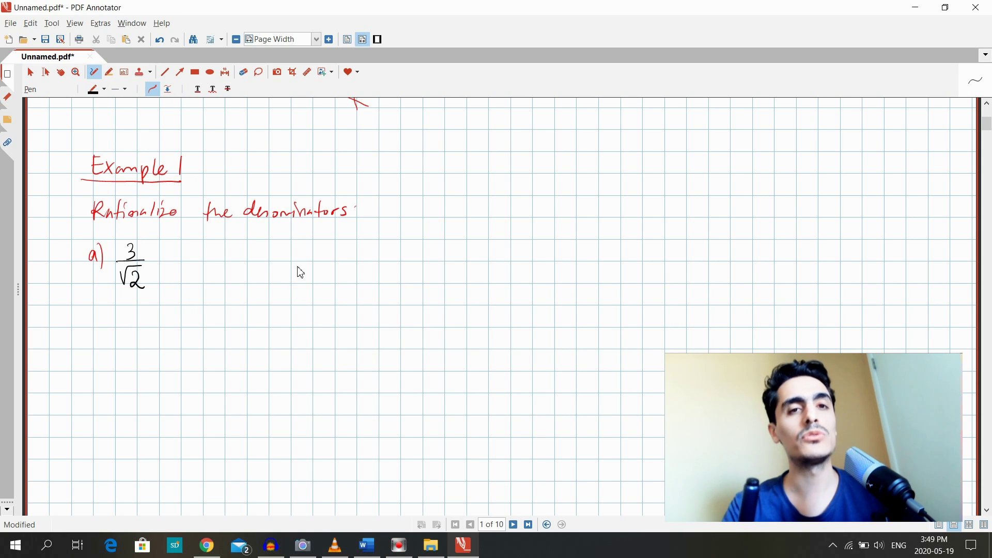
Open sample.pdf, scroll down to Example 7, and return to page 1 with Ctrl+Home.
{"action": "left_click", "coordinate": [11, 23]}
{"action": "left_click", "coordinate": [33, 75]}
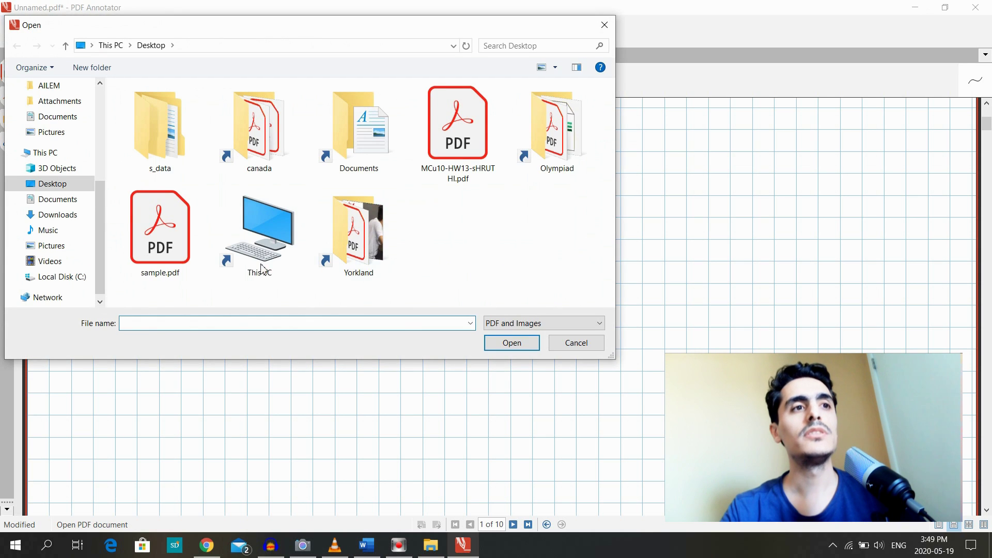
{"action": "left_click", "coordinate": [183, 246]}
{"action": "left_click", "coordinate": [520, 349]}
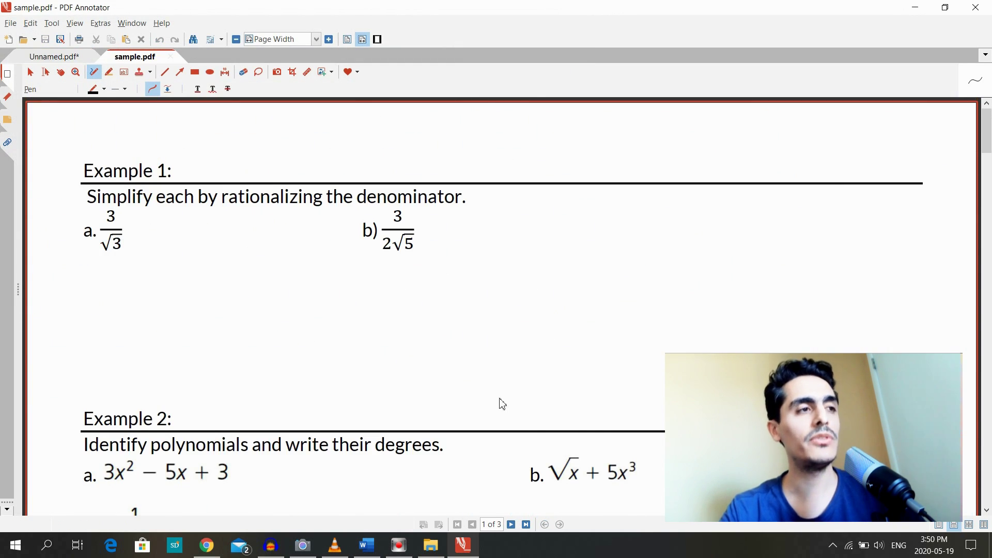
{"action": "scroll", "coordinate": [199, 218], "scroll_direction": "down", "scroll_amount": 15}
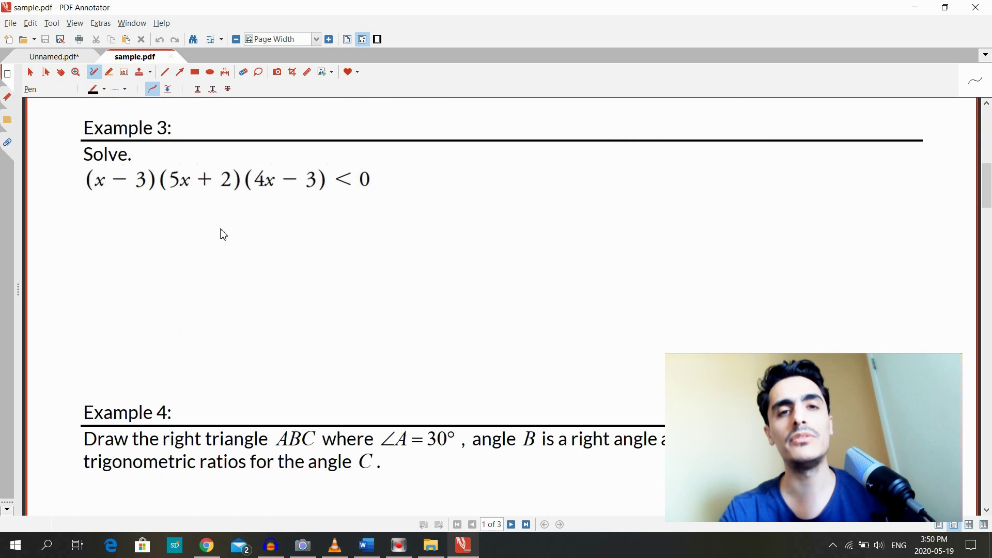
{"action": "scroll", "coordinate": [233, 248], "scroll_direction": "down", "scroll_amount": 10}
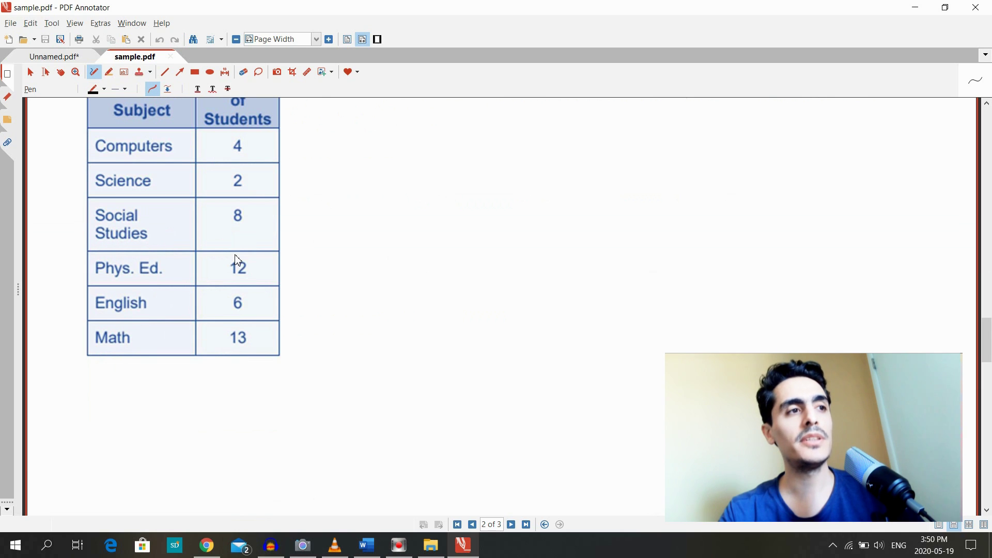
{"action": "key", "text": "ctrl+Home"}
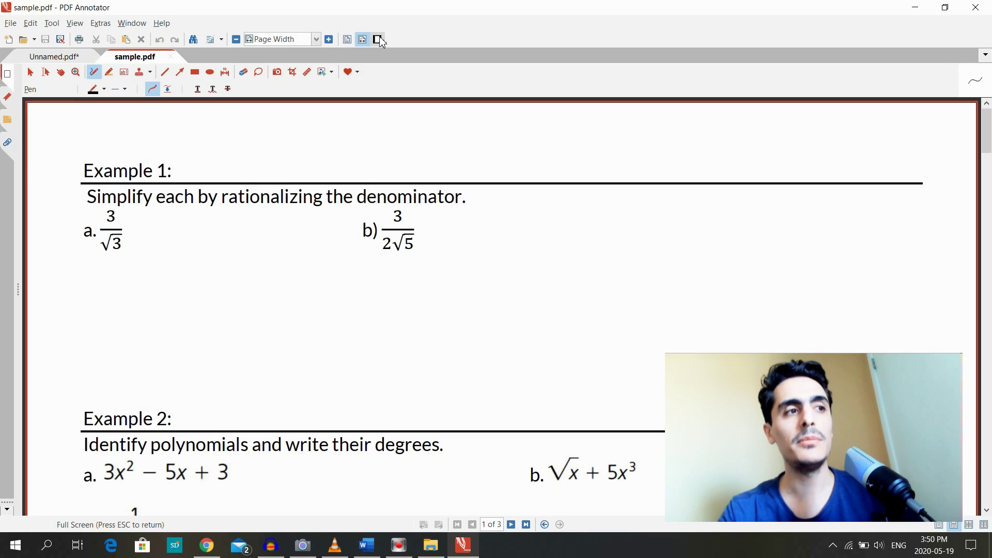
Switch to full screen and make the first quick pen thicker and blue.
{"action": "left_click", "coordinate": [379, 41]}
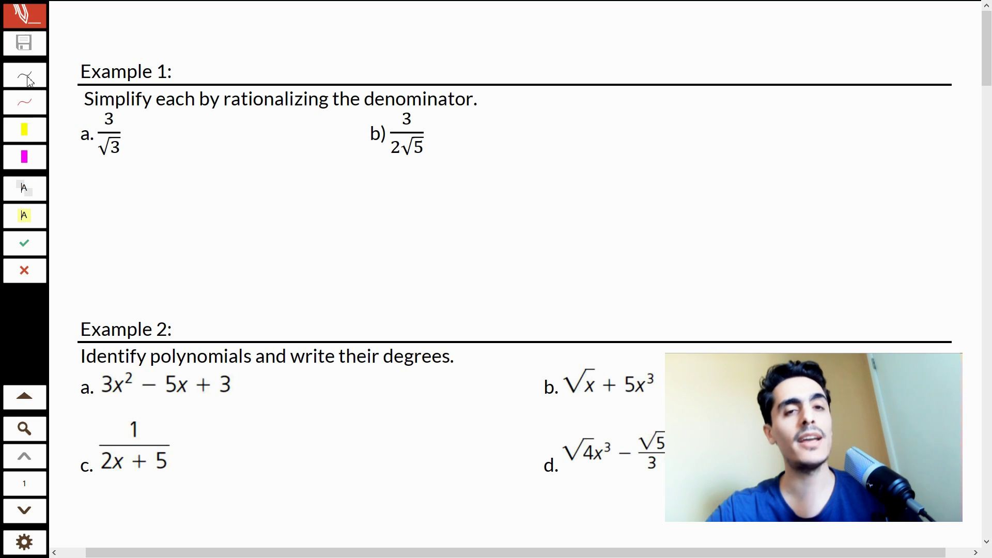
{"action": "left_click", "coordinate": [30, 82]}
{"action": "left_click", "coordinate": [29, 81]}
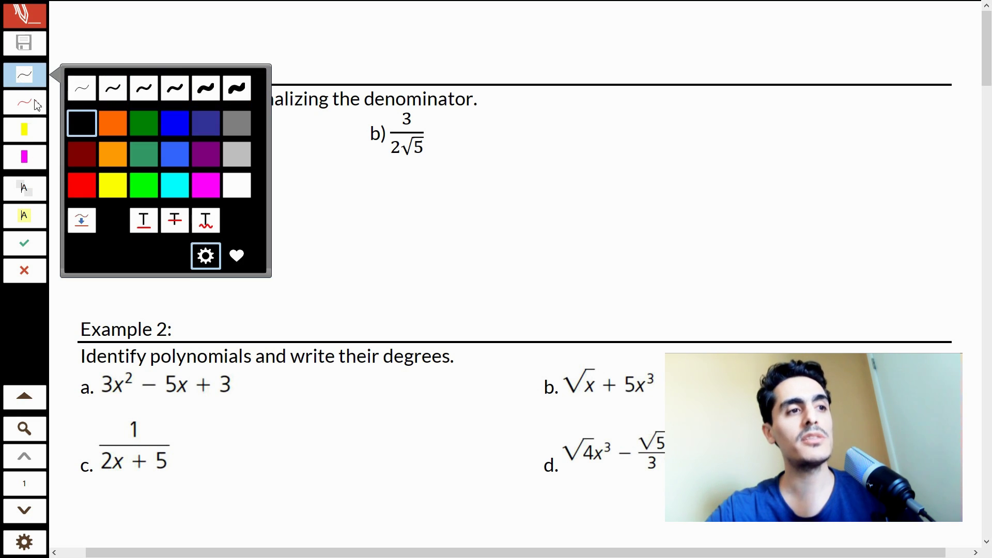
{"action": "left_click", "coordinate": [115, 92]}
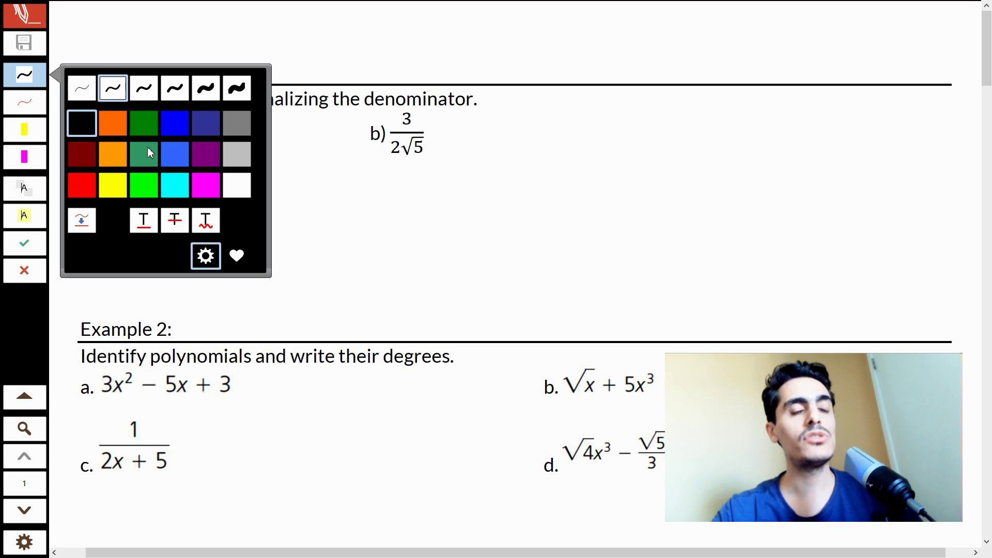
{"action": "left_click", "coordinate": [178, 126]}
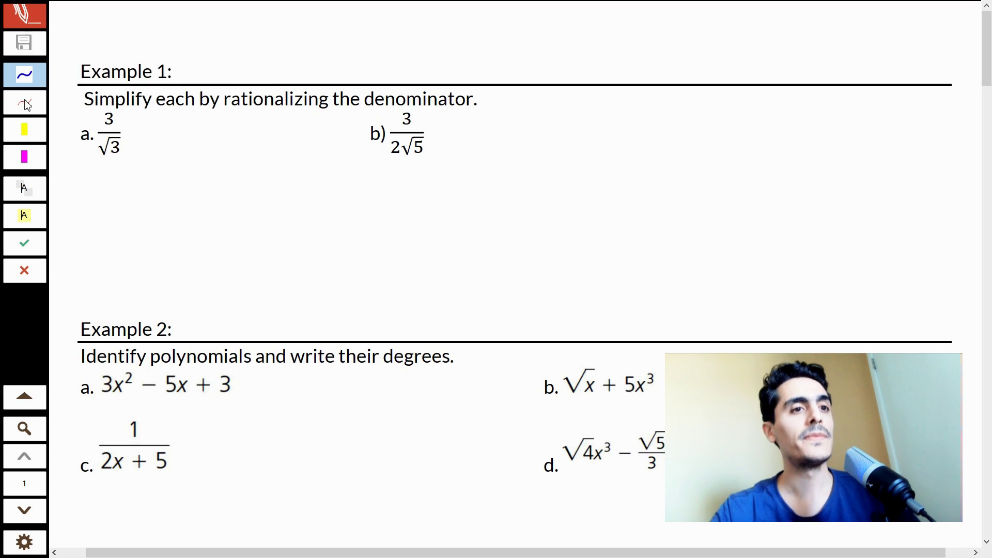
Make the second quick pen thicker and dark green.
{"action": "left_click", "coordinate": [24, 103]}
{"action": "left_click", "coordinate": [119, 120]}
{"action": "left_click", "coordinate": [144, 151]}
{"action": "left_click", "coordinate": [292, 167]}
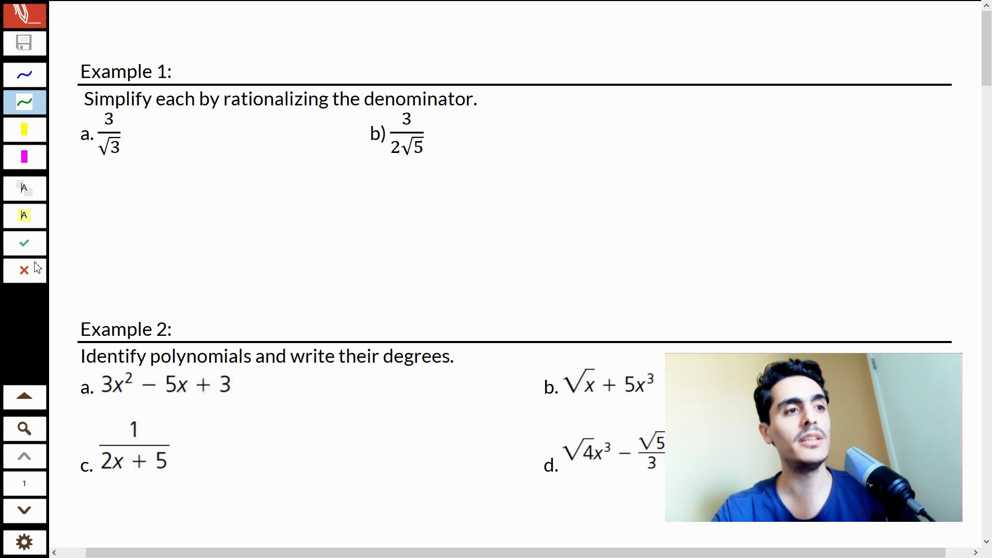
{"action": "left_click", "coordinate": [26, 542]}
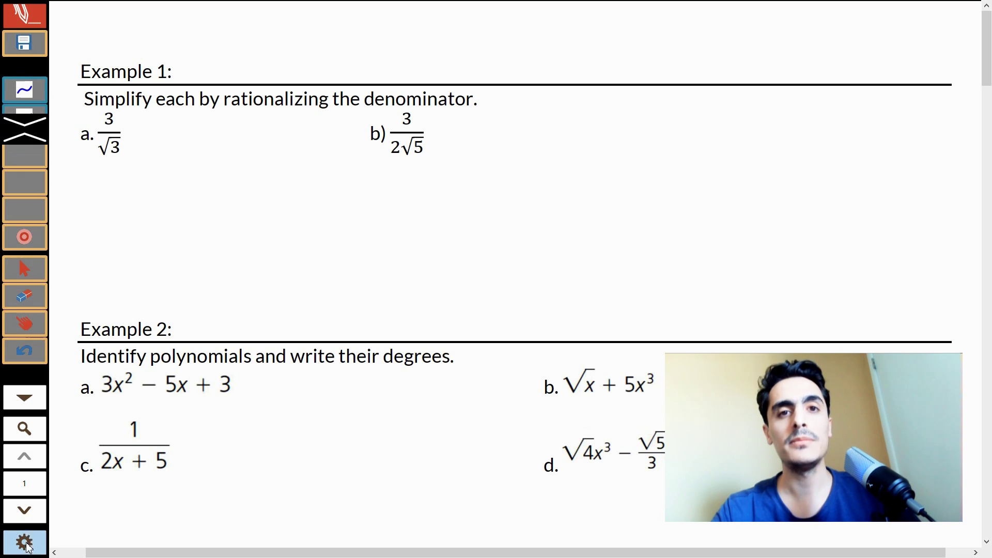
Set a pen tool's colour to red in Edit Tool.
{"action": "left_click", "coordinate": [26, 399]}
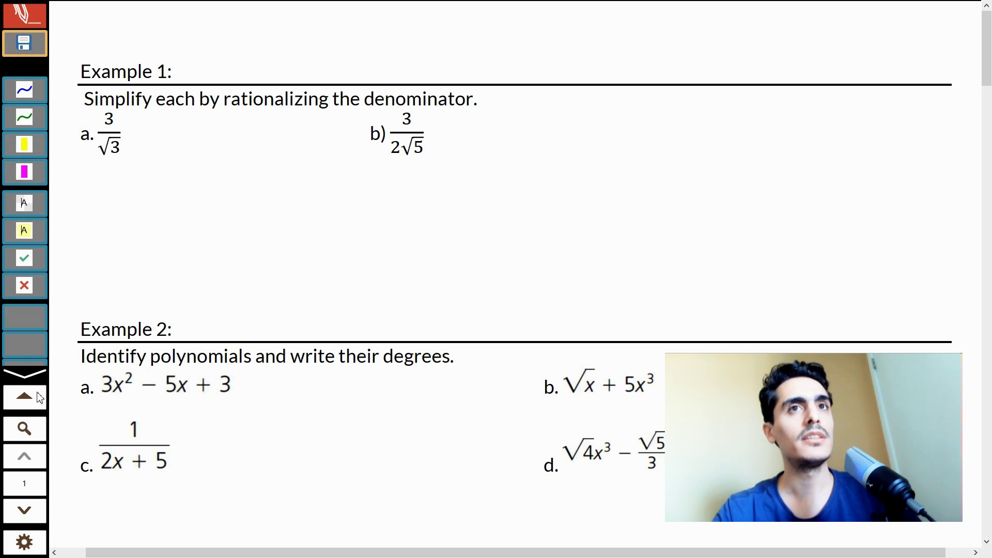
{"action": "left_click", "coordinate": [23, 313]}
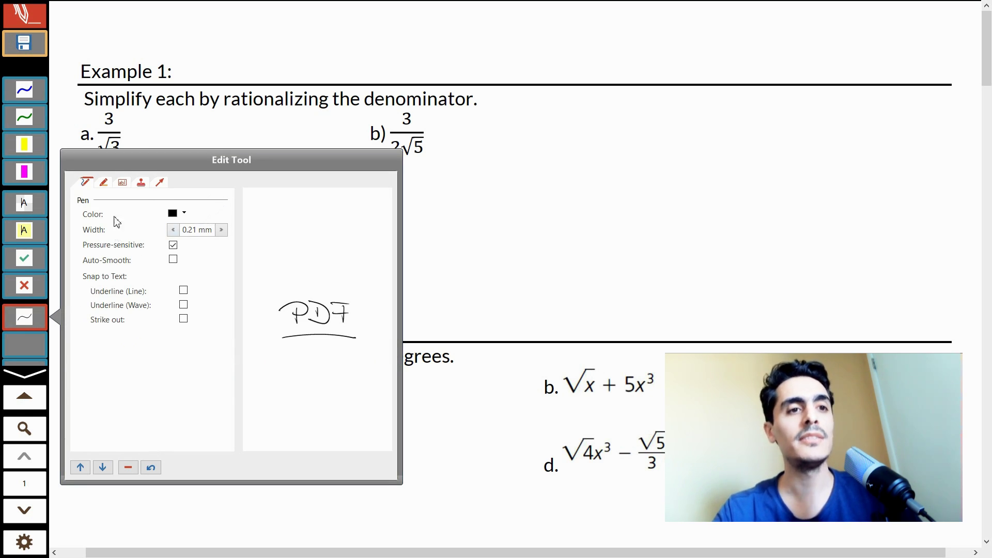
{"action": "left_click", "coordinate": [186, 214]}
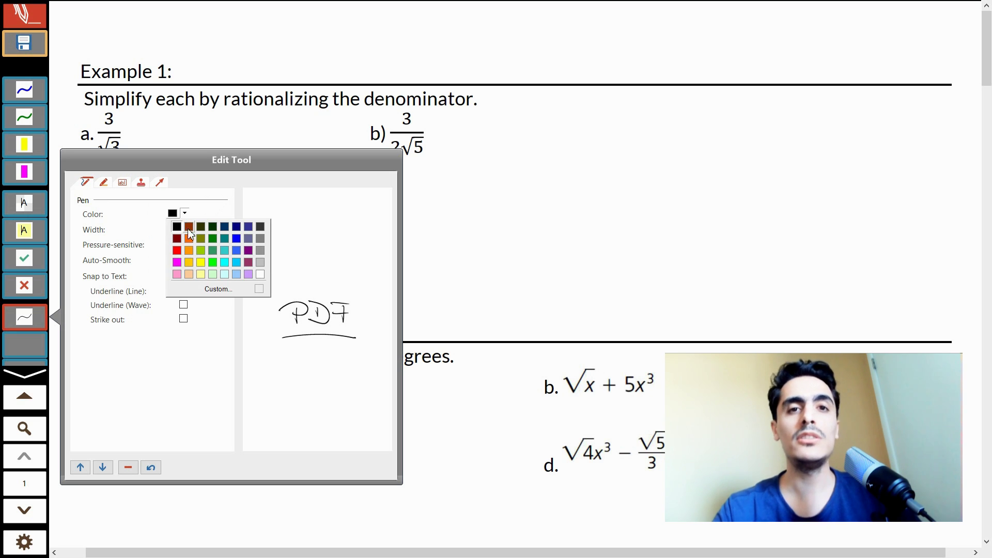
{"action": "left_click", "coordinate": [204, 258]}
{"action": "left_click", "coordinate": [392, 242]}
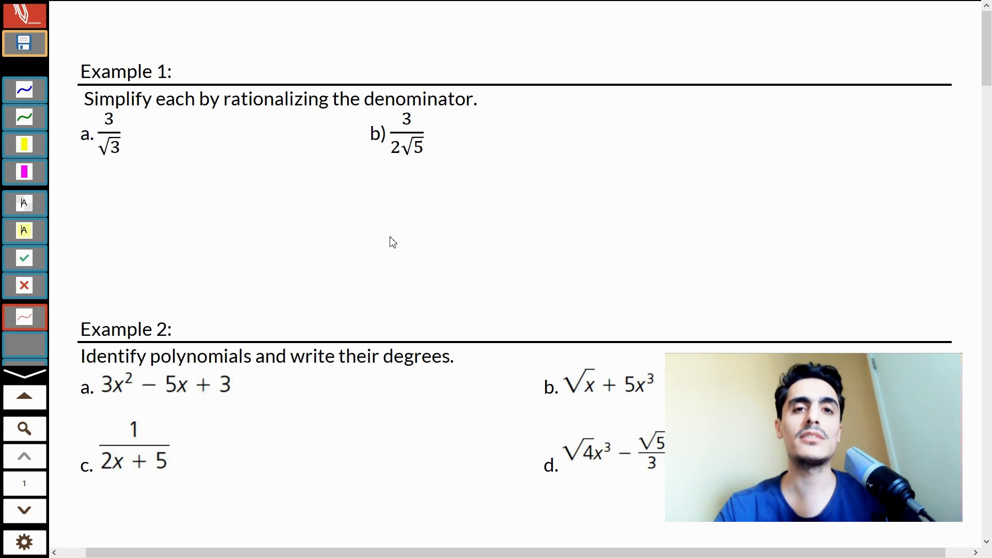
Move the red pen up the tool list, above the yellow highlighter.
{"action": "left_click", "coordinate": [22, 342]}
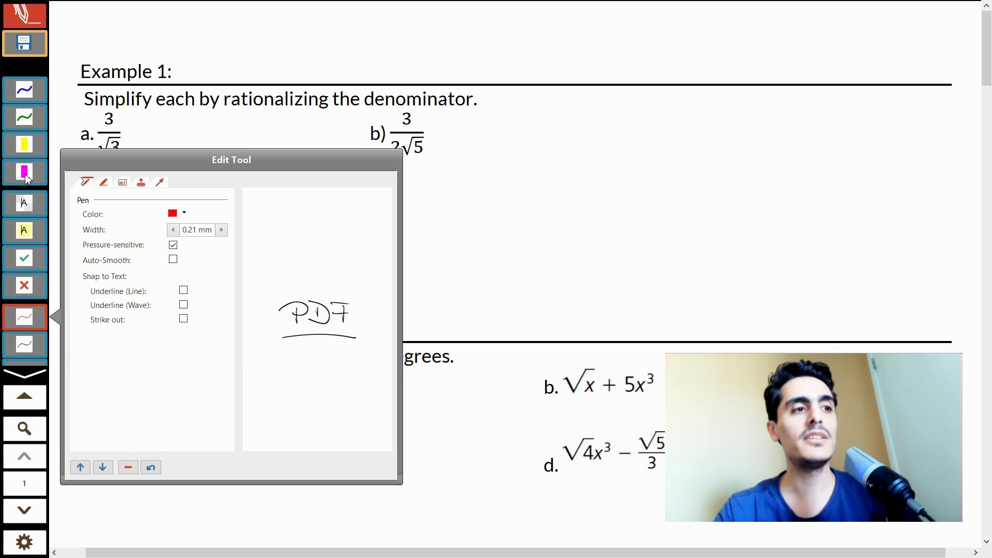
{"action": "left_click", "coordinate": [81, 467]}
{"action": "left_click", "coordinate": [87, 437]}
{"action": "left_click", "coordinate": [82, 408]}
{"action": "left_click", "coordinate": [80, 539]}
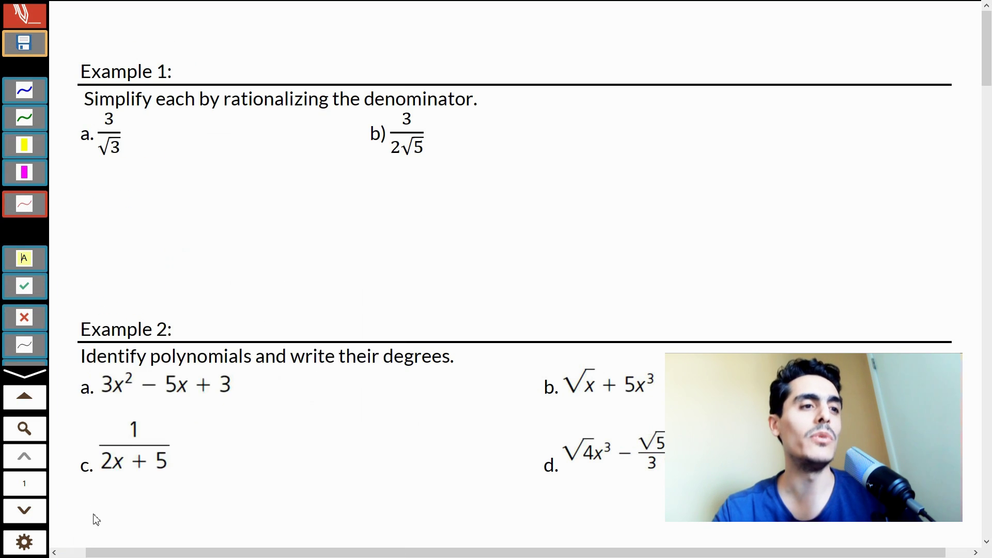
{"action": "left_click", "coordinate": [82, 511]}
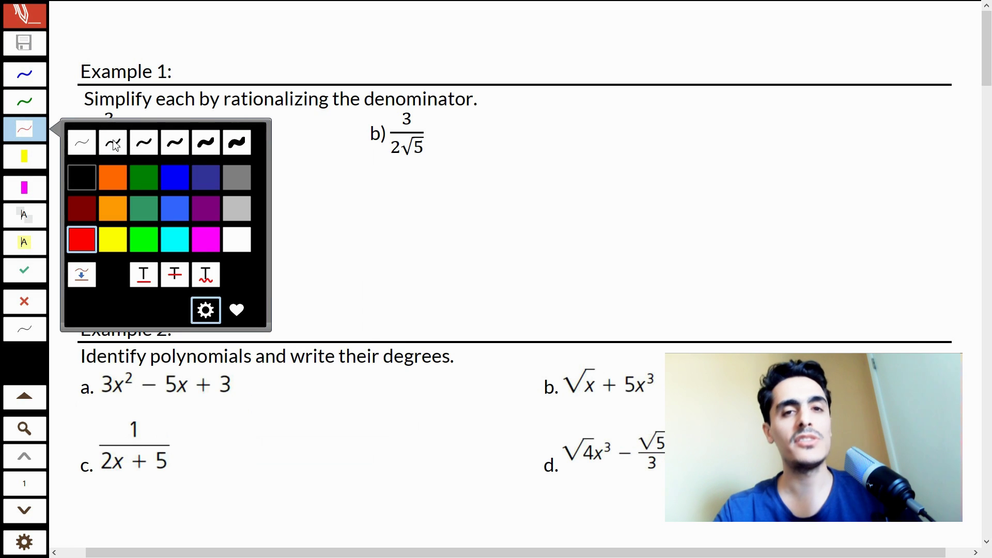
{"action": "left_click", "coordinate": [360, 183]}
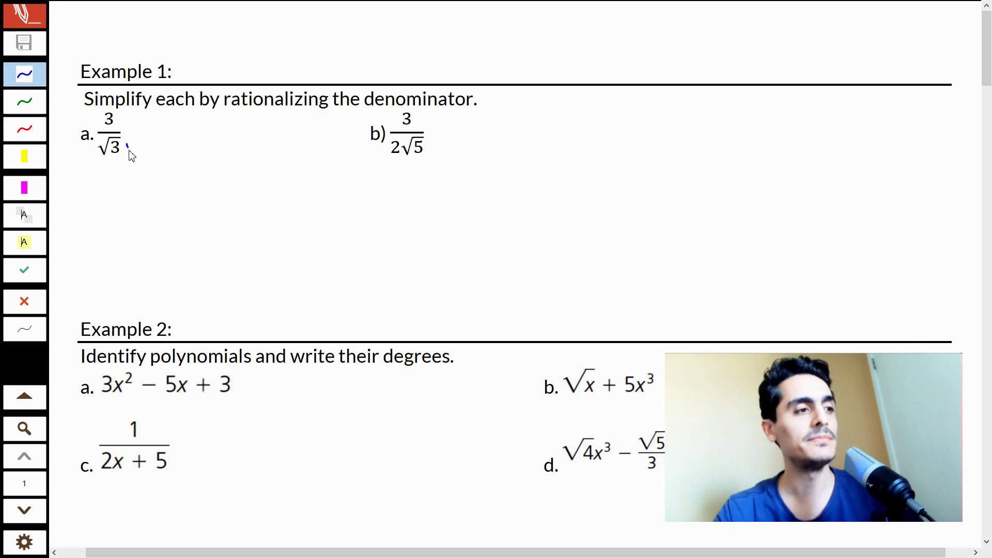
Work part a to √3 in blue and part b to 3√5/10 in red.
{"action": "key", "text": "1"}
{"action": "mouse_move", "coordinate": [138, 148]}
{"action": "left_mouse_down"}
{"action": "mouse_move", "coordinate": [147, 124]}
{"action": "mouse_move", "coordinate": [195, 129]}
{"action": "mouse_move", "coordinate": [186, 141]}
{"action": "mouse_move", "coordinate": [237, 139]}
{"action": "mouse_move", "coordinate": [255, 126]}
{"action": "left_mouse_up"}
{"action": "key", "text": "3"}
{"action": "mouse_move", "coordinate": [428, 146]}
{"action": "left_mouse_down"}
{"action": "mouse_move", "coordinate": [447, 128]}
{"action": "mouse_move", "coordinate": [496, 126]}
{"action": "mouse_move", "coordinate": [498, 153]}
{"action": "mouse_move", "coordinate": [560, 126]}
{"action": "mouse_move", "coordinate": [567, 154]}
{"action": "left_mouse_up"}
{"action": "left_click_drag", "start_coordinate": [579, 142], "coordinate": [578, 141]}
Change the magenta highlighter's colour to cyan.
{"action": "left_click", "coordinate": [29, 162]}
{"action": "left_click", "coordinate": [35, 195]}
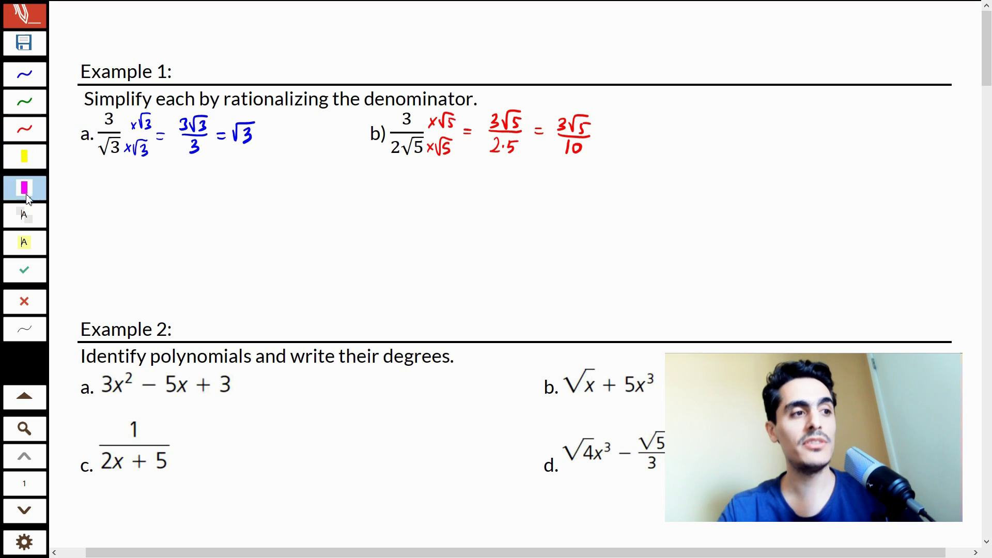
{"action": "left_click", "coordinate": [31, 191]}
{"action": "left_click", "coordinate": [175, 305]}
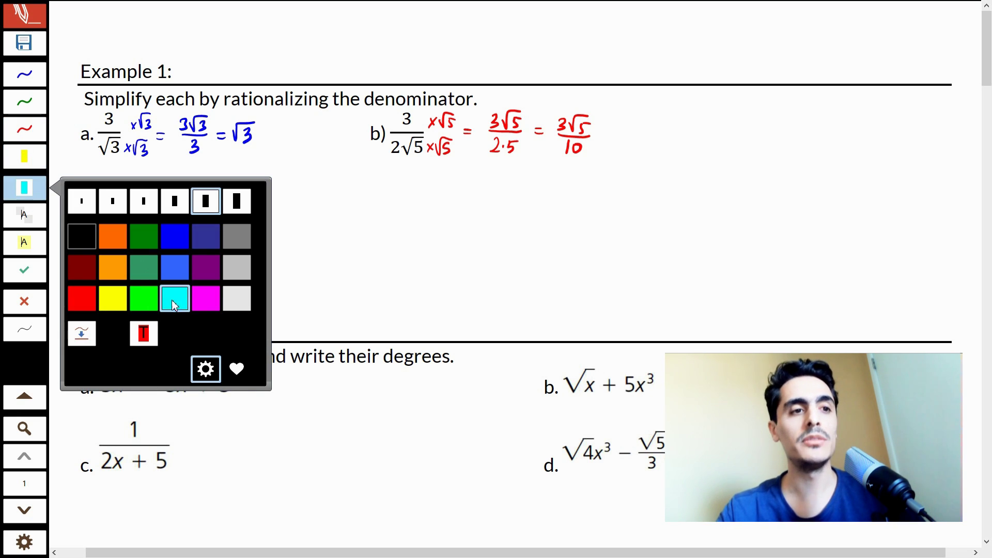
Highlight part a's working and the Example 1 heading in yellow.
{"action": "left_click", "coordinate": [24, 156]}
{"action": "mouse_move", "coordinate": [95, 111]}
{"action": "left_mouse_down"}
{"action": "mouse_move", "coordinate": [127, 131]}
{"action": "mouse_move", "coordinate": [136, 159]}
{"action": "mouse_move", "coordinate": [183, 155]}
{"action": "mouse_move", "coordinate": [243, 129]}
{"action": "mouse_move", "coordinate": [249, 137]}
{"action": "left_mouse_up"}
{"action": "left_click", "coordinate": [91, 61]}
{"action": "mouse_move", "coordinate": [87, 73]}
{"action": "left_mouse_down"}
{"action": "mouse_move", "coordinate": [129, 65]}
{"action": "mouse_move", "coordinate": [178, 83]}
{"action": "left_mouse_up"}
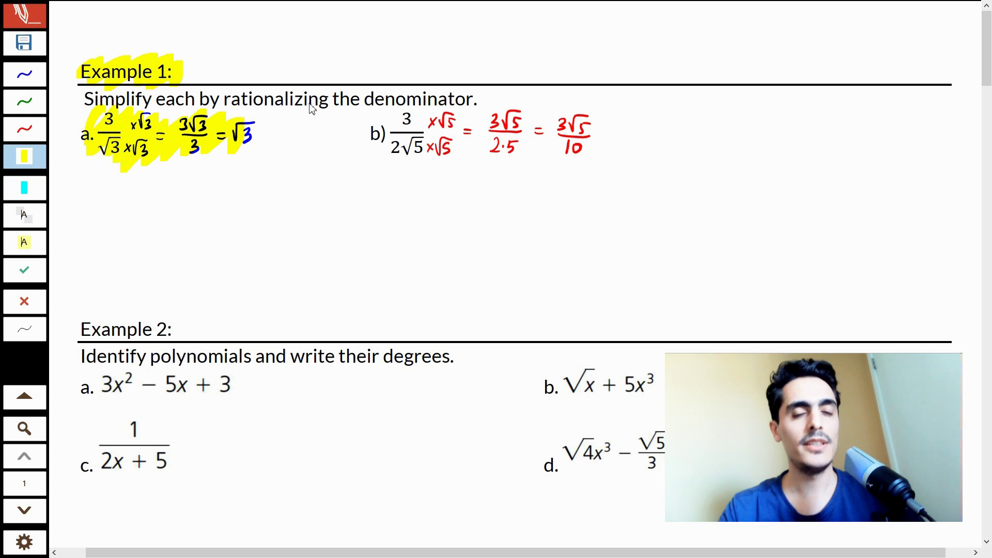
Set the yellow highlighter to snap to whole words of text.
{"action": "left_click", "coordinate": [38, 159]}
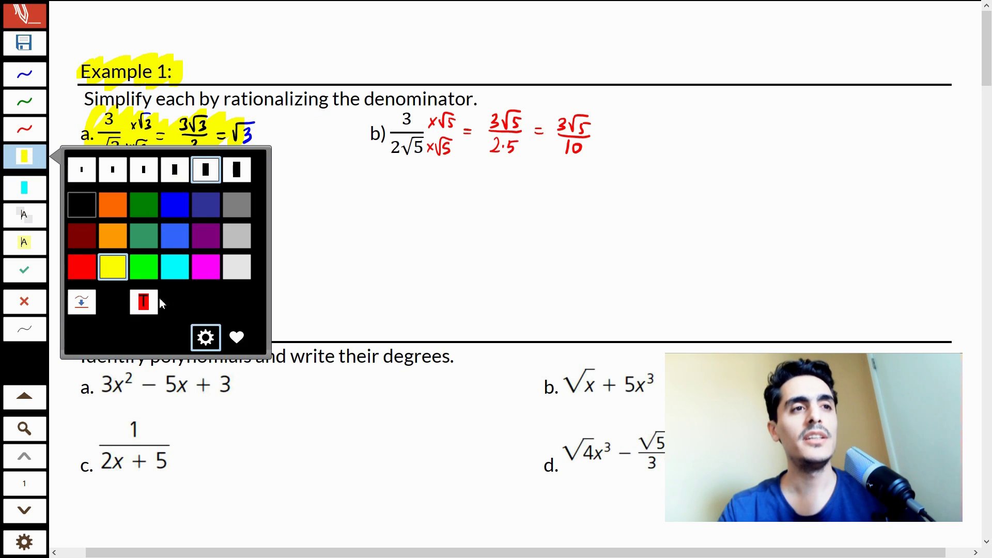
{"action": "left_click", "coordinate": [145, 305]}
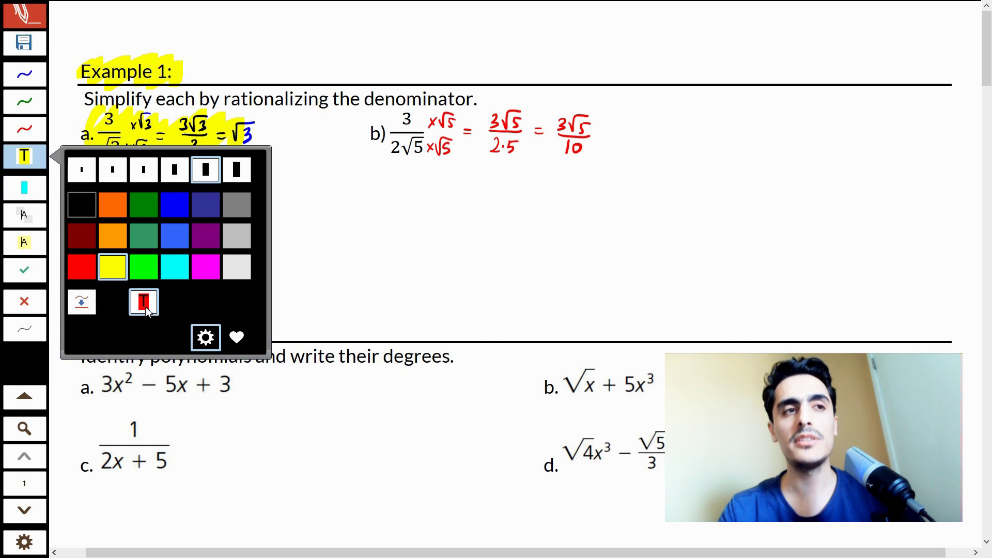
{"action": "left_click", "coordinate": [273, 113]}
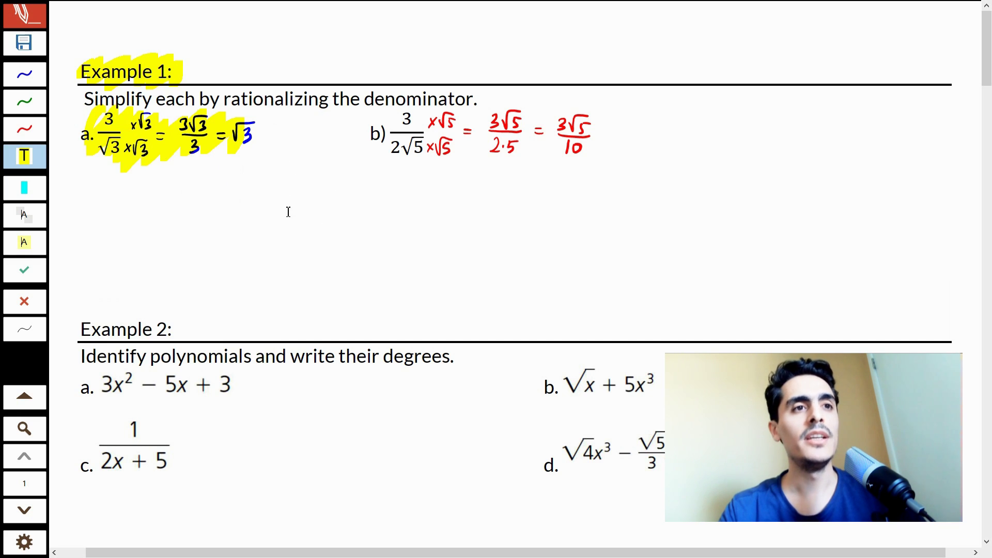
Highlight 'rationalizing' and 'denominator', dismissing the 'No text found' notice from the handwritten 10.
{"action": "double_click", "coordinate": [225, 99]}
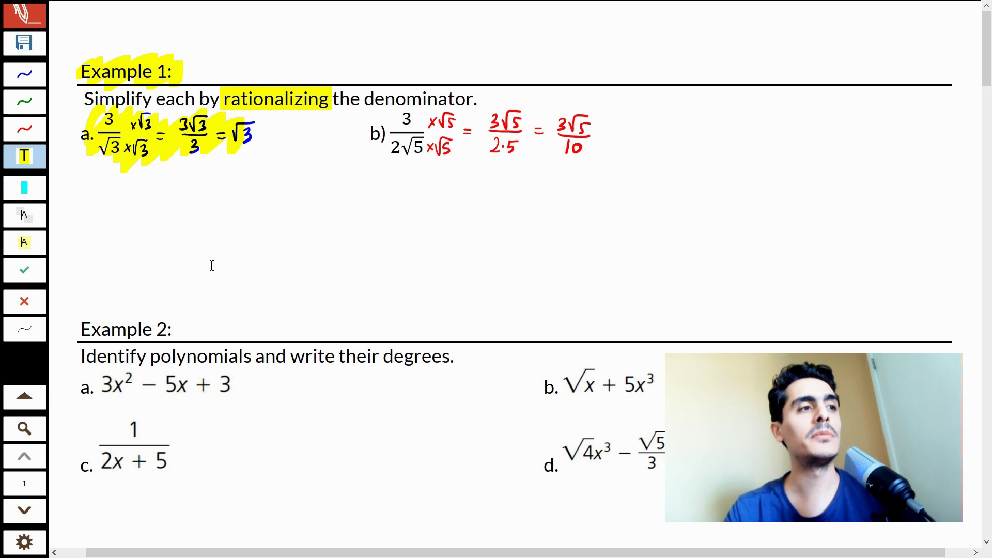
{"action": "double_click", "coordinate": [370, 98]}
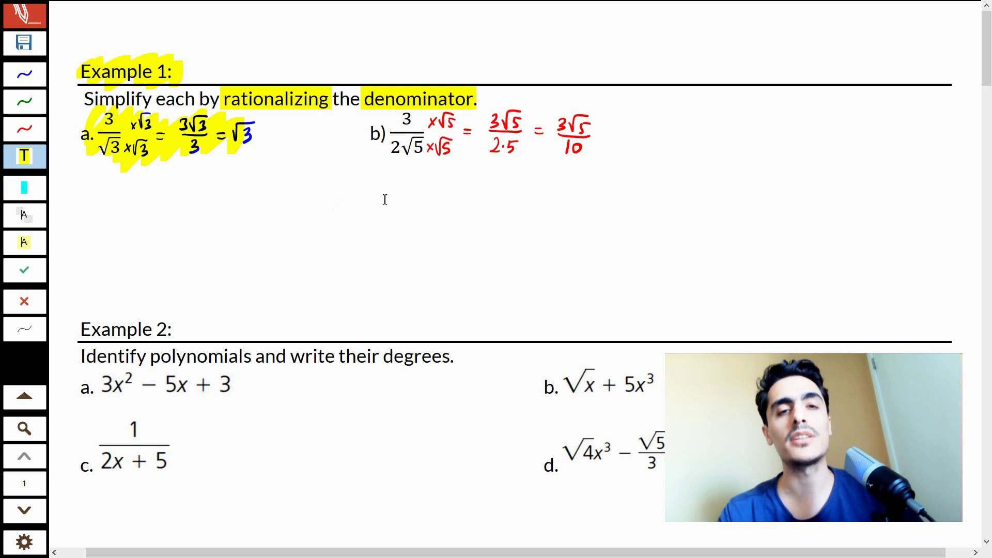
{"action": "left_click", "coordinate": [578, 145]}
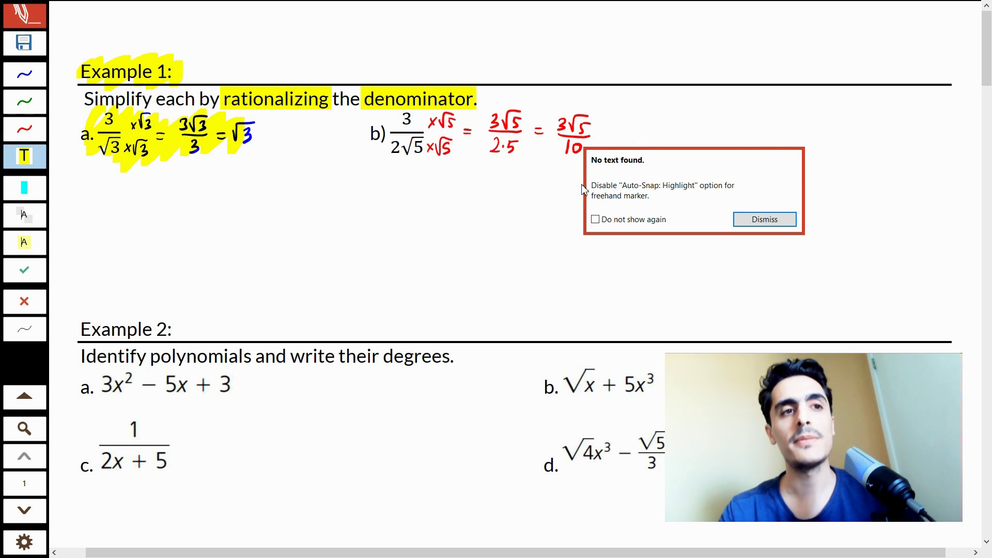
{"action": "left_click", "coordinate": [743, 220]}
{"action": "left_click", "coordinate": [35, 158]}
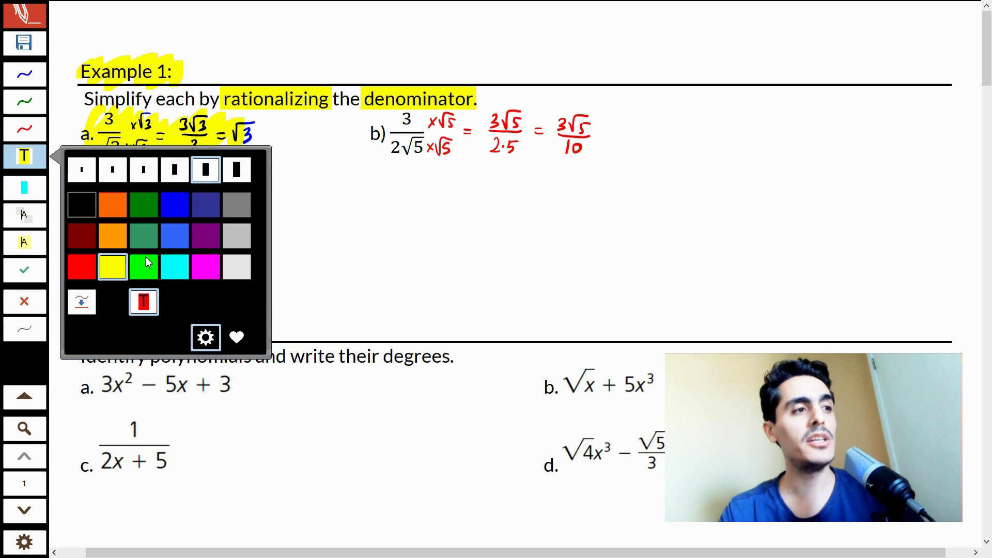
Return the highlighter to freehand and type a plain note 'There are two solutions' below Example 1.
{"action": "left_click", "coordinate": [143, 302]}
{"action": "left_click", "coordinate": [322, 254]}
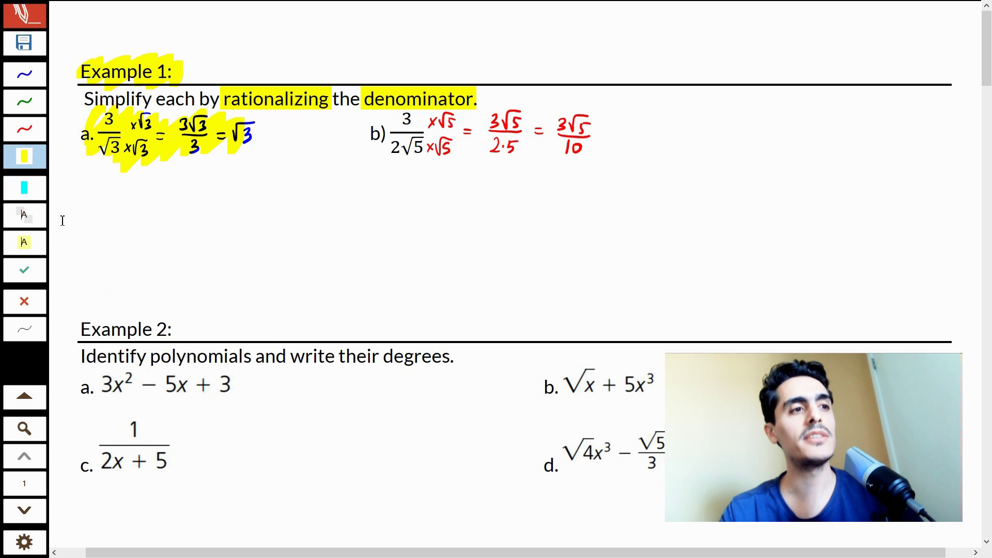
{"action": "left_click", "coordinate": [24, 188]}
{"action": "left_click", "coordinate": [24, 217]}
{"action": "left_click", "coordinate": [231, 240]}
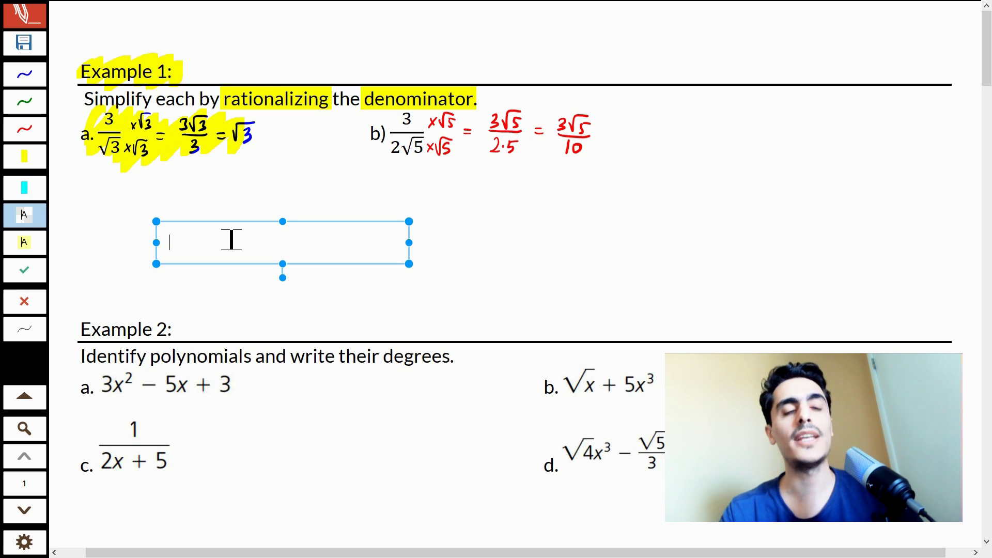
{"action": "type", "text": "jdbsjbsfbaf"}
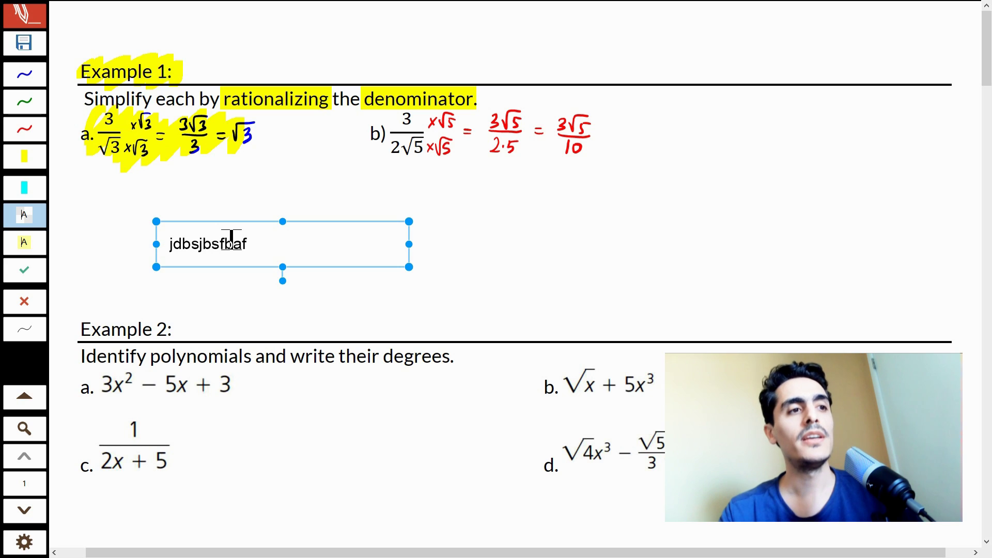
{"action": "key", "text": "BackSpace"}
{"action": "key", "text": "BackSpace"}
{"action": "key", "text": "BackSpace"}
{"action": "key", "text": "BackSpace"}
{"action": "key", "text": "BackSpace"}
{"action": "key", "text": "BackSpace"}
{"action": "key", "text": "BackSpace"}
{"action": "key", "text": "BackSpace"}
{"action": "key", "text": "BackSpace"}
{"action": "key", "text": "BackSpace"}
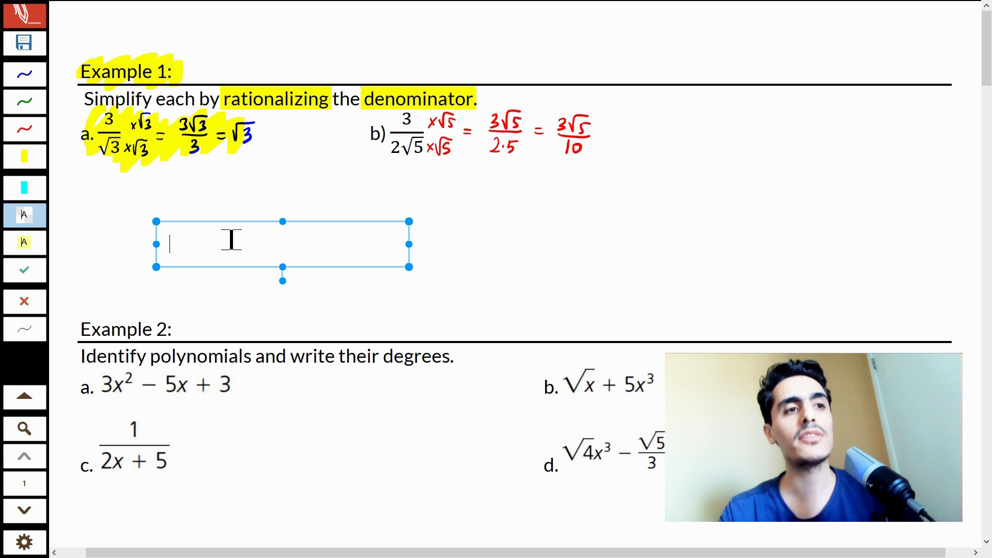
{"action": "type", "text": "Ther a"}
{"action": "type", "text": "e are two solutions"}
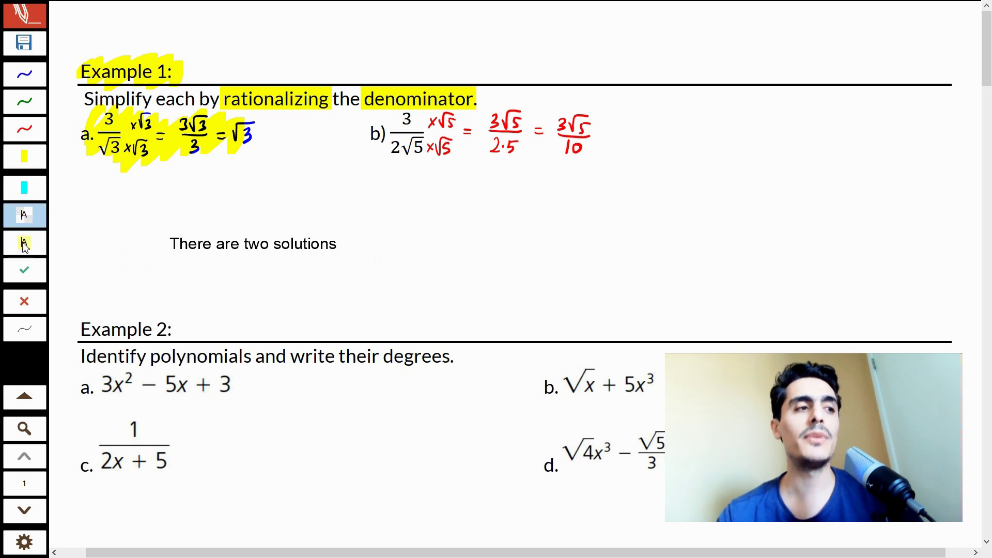
Add a yellow-background note 'There are two solutions.' to the right of the first.
{"action": "left_click", "coordinate": [24, 247]}
{"action": "left_click", "coordinate": [532, 214]}
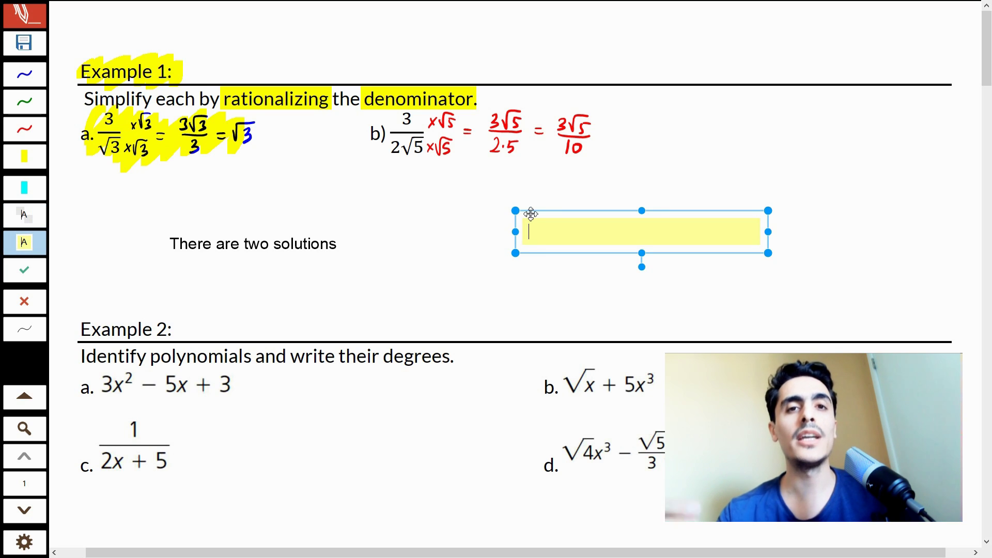
{"action": "type", "text": "There are two solutions."}
{"action": "key", "text": "Escape"}
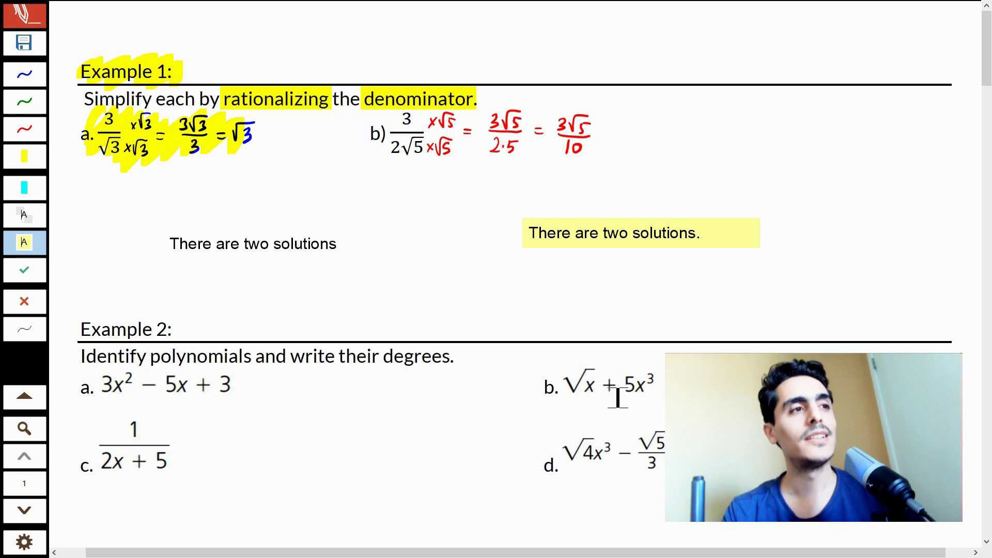
Stamp check marks beside items a and d and crosses beside b and c.
{"action": "scroll", "coordinate": [614, 379], "scroll_direction": "down", "scroll_amount": 2}
{"action": "scroll", "coordinate": [614, 379], "scroll_direction": "down", "scroll_amount": 2}
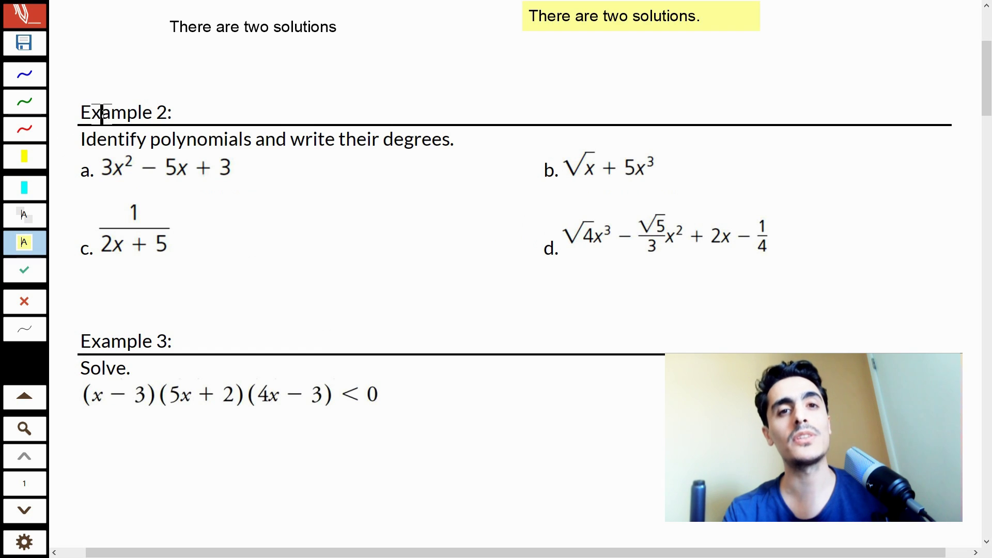
{"action": "key", "text": "s"}
{"action": "left_click", "coordinate": [247, 166]}
{"action": "key", "text": "x"}
{"action": "left_click", "coordinate": [195, 230]}
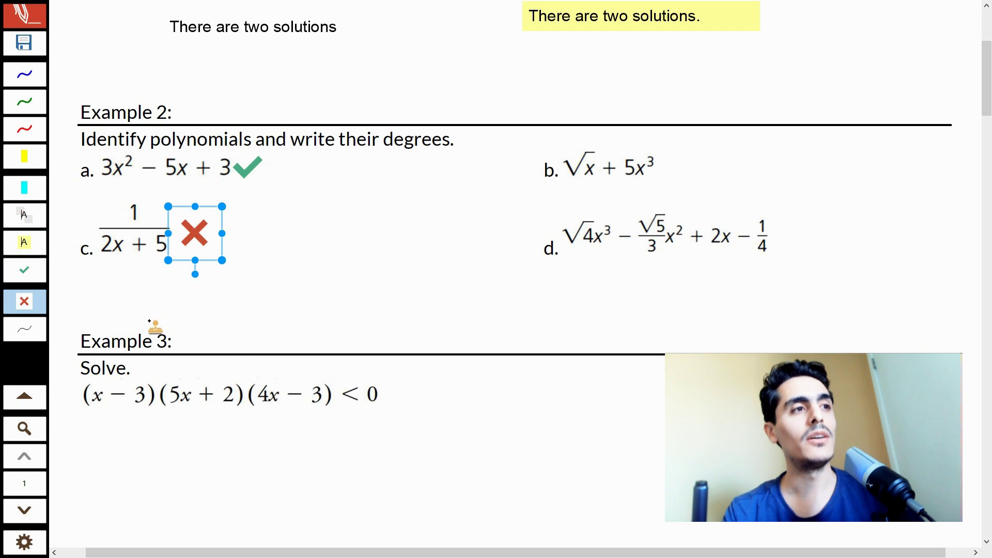
{"action": "left_click", "coordinate": [682, 167]}
{"action": "key", "text": "s"}
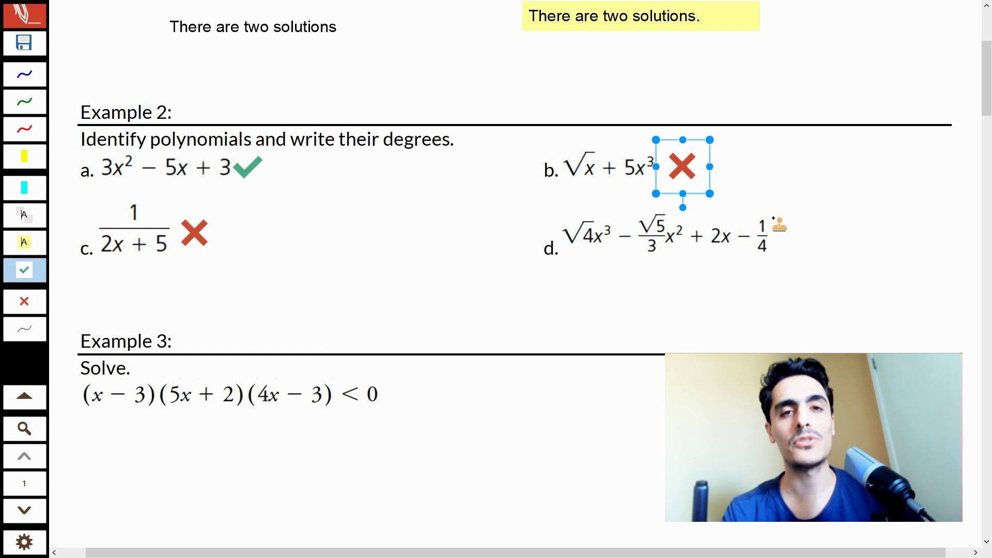
{"action": "left_click", "coordinate": [775, 219]}
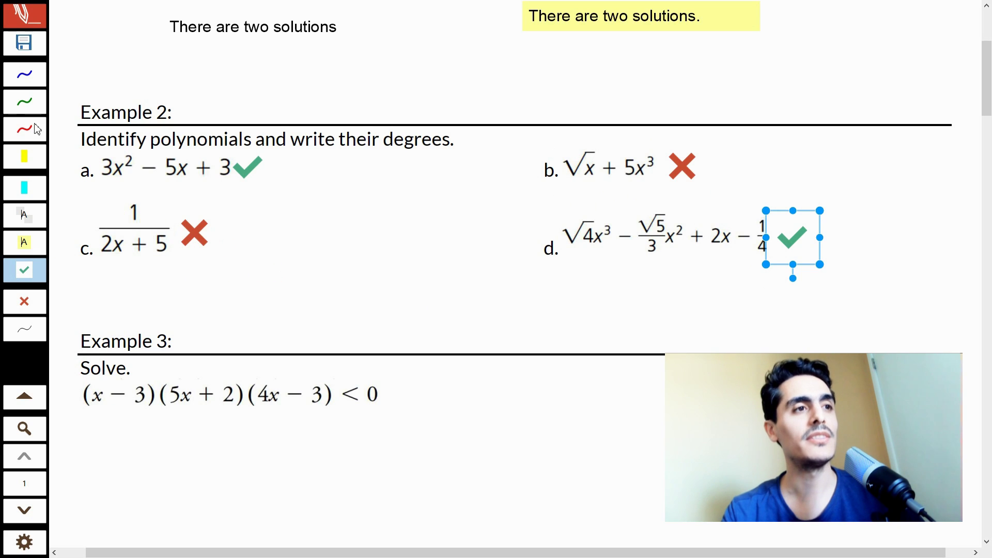
Bring up the list of available stamp icons for the cross stamp.
{"action": "left_click", "coordinate": [32, 107]}
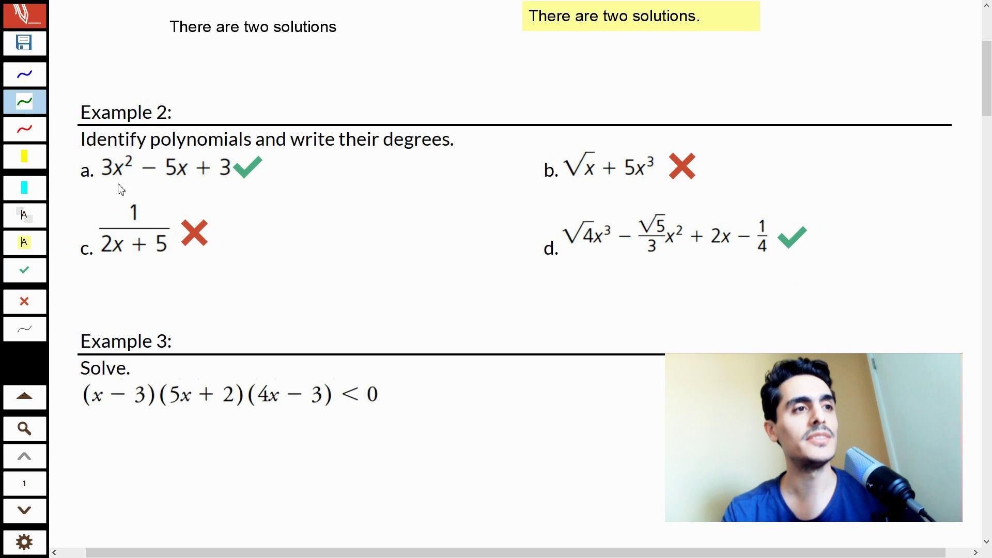
{"action": "left_click", "coordinate": [27, 303]}
{"action": "left_click", "coordinate": [29, 305]}
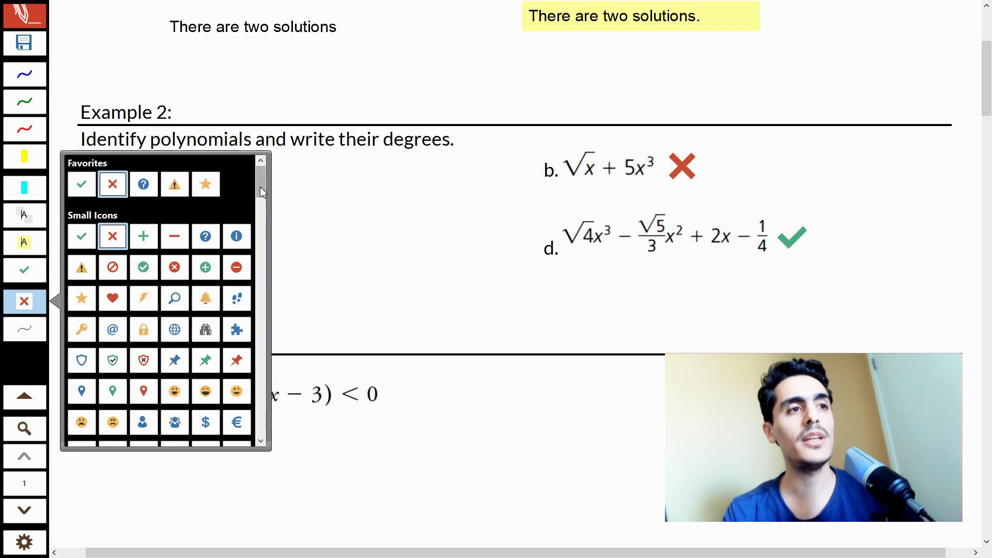
Stamp three smileys among Example 2's items, enlarging one and moving it to the middle.
{"action": "left_click_drag", "start_coordinate": [262, 191], "coordinate": [262, 334]}
{"action": "scroll", "coordinate": [226, 265], "scroll_direction": "down", "scroll_amount": 5}
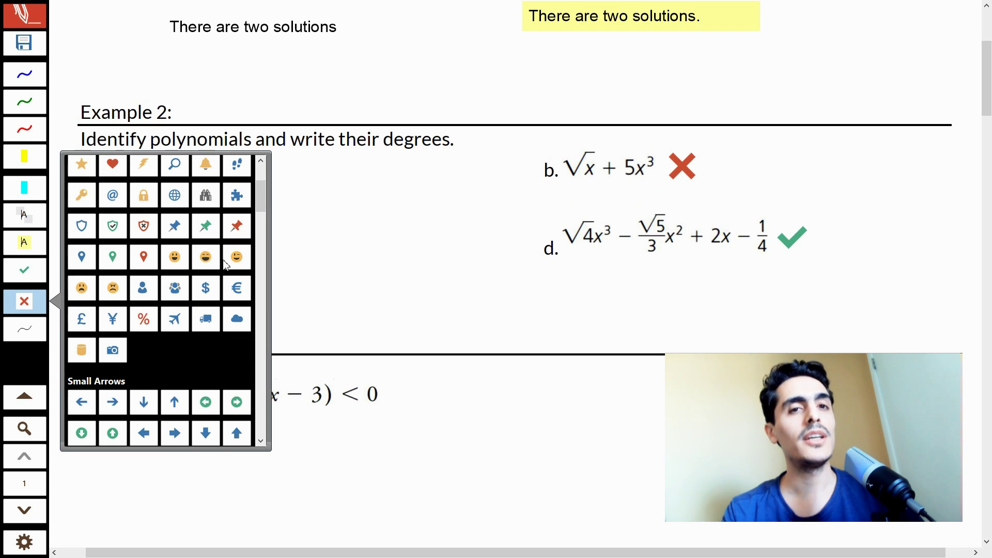
{"action": "left_click", "coordinate": [175, 257]}
{"action": "left_click", "coordinate": [332, 246]}
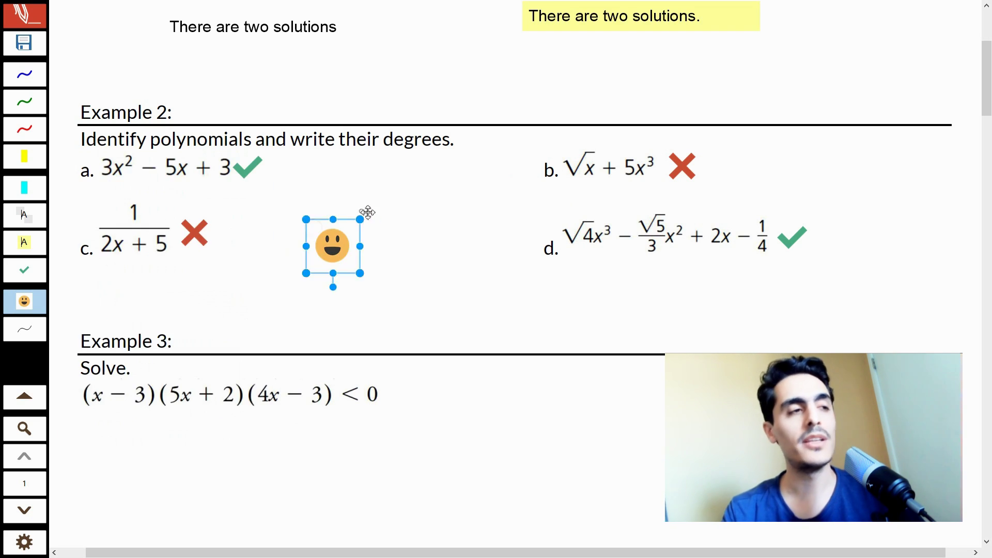
{"action": "left_click", "coordinate": [382, 233]}
{"action": "left_click_drag", "start_coordinate": [412, 261], "coordinate": [525, 356]}
{"action": "left_click_drag", "start_coordinate": [440, 289], "coordinate": [417, 238]}
{"action": "left_click", "coordinate": [570, 310]}
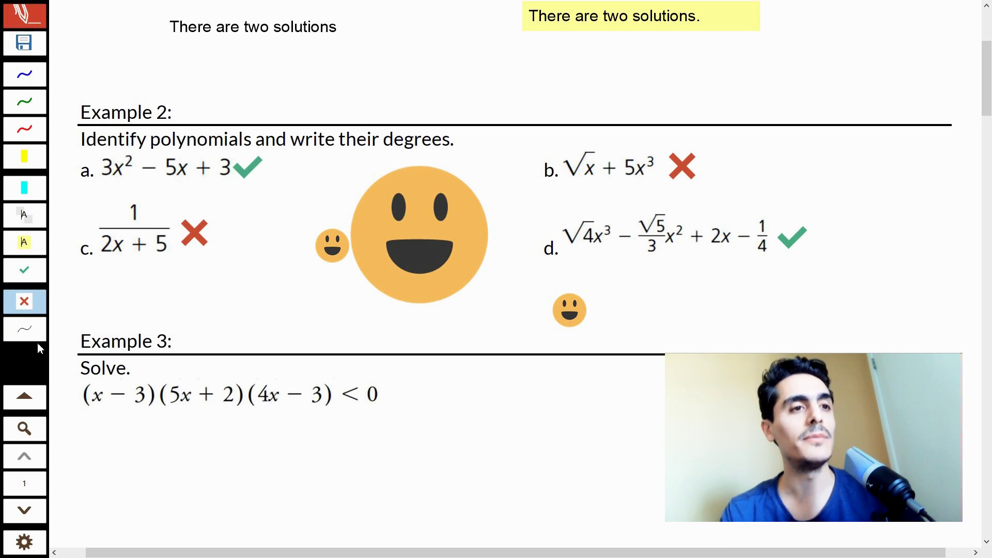
Turn the pen tool into a double-headed arrow tool.
{"action": "left_click", "coordinate": [31, 335]}
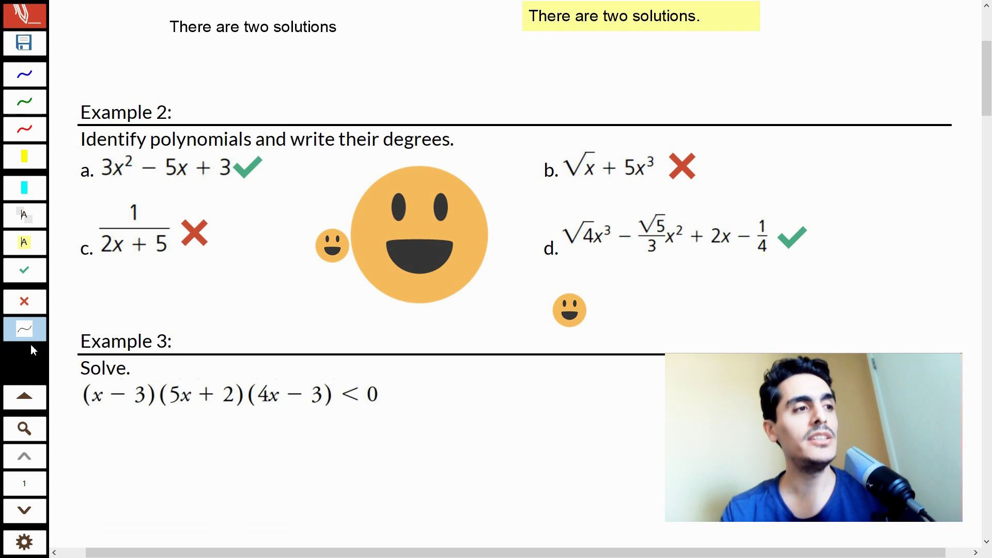
{"action": "left_click", "coordinate": [28, 550]}
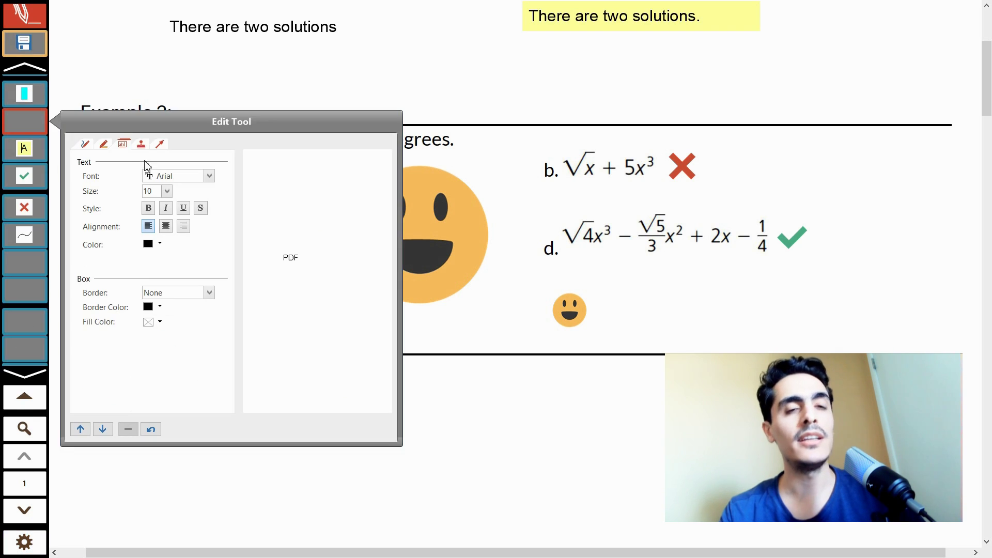
{"action": "left_click", "coordinate": [162, 145]}
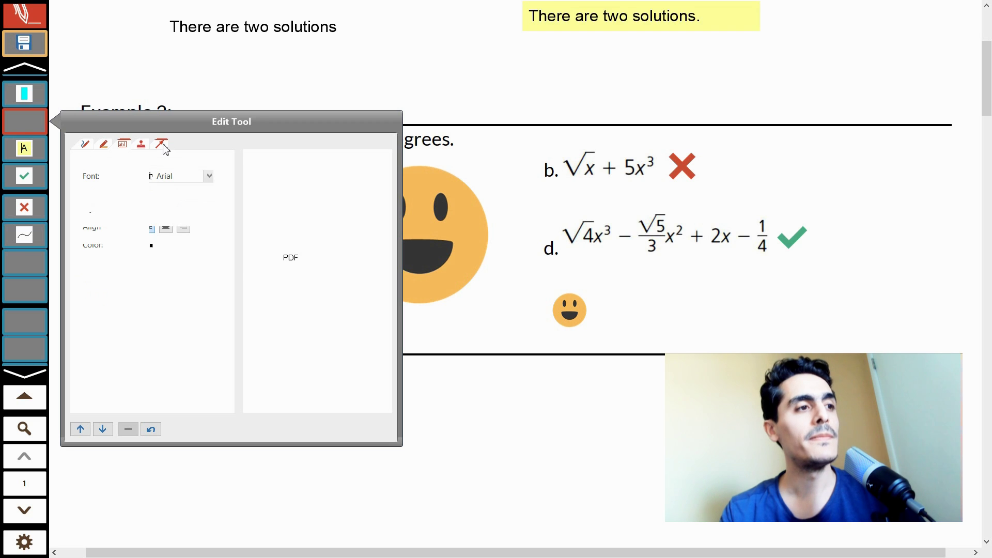
{"action": "left_click", "coordinate": [24, 235]}
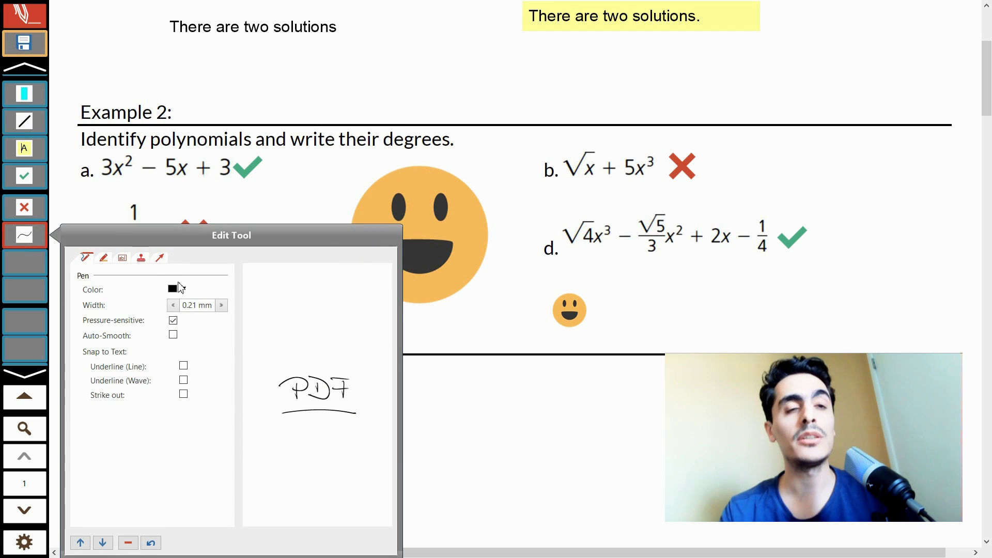
{"action": "left_click", "coordinate": [163, 259]}
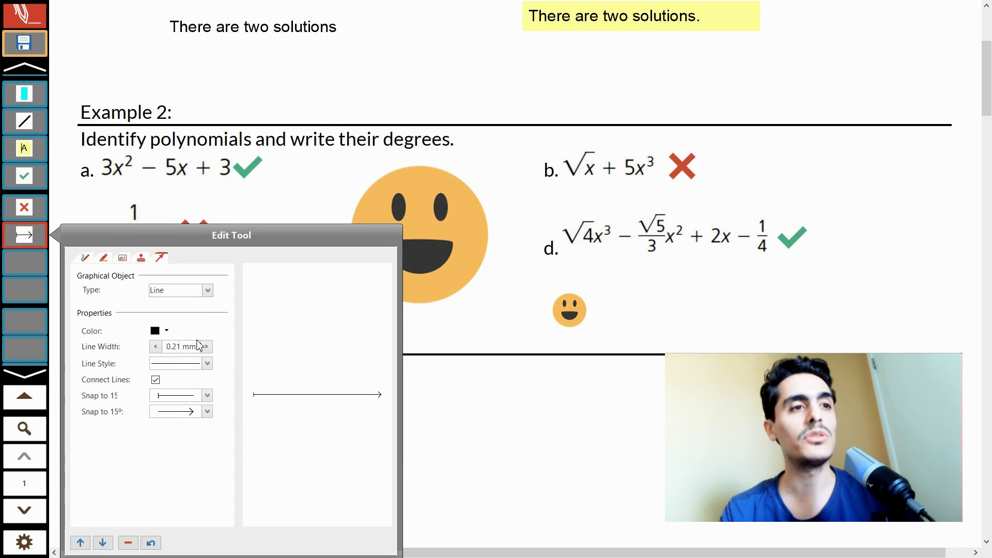
{"action": "left_click", "coordinate": [207, 396]}
{"action": "left_click", "coordinate": [183, 464]}
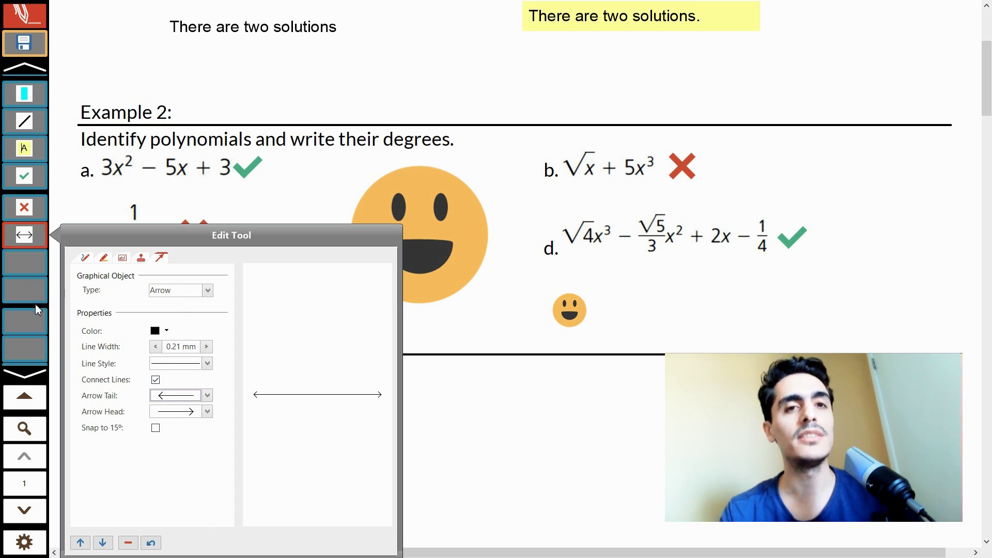
Add a dashed straight-line tool and another solid-line tool.
{"action": "left_click", "coordinate": [24, 289]}
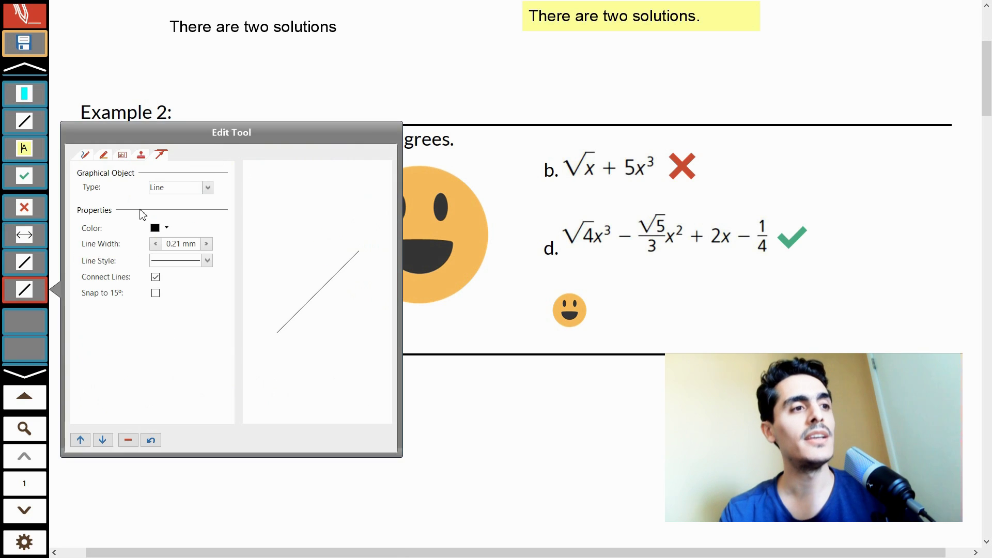
{"action": "left_click", "coordinate": [207, 260]}
{"action": "left_click", "coordinate": [202, 290]}
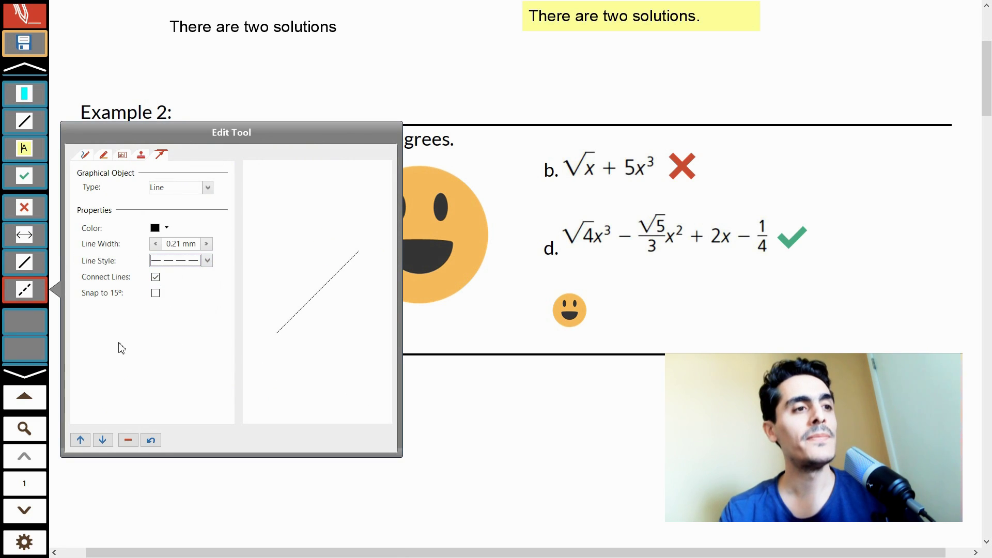
{"action": "left_click", "coordinate": [29, 282]}
{"action": "left_click", "coordinate": [31, 271]}
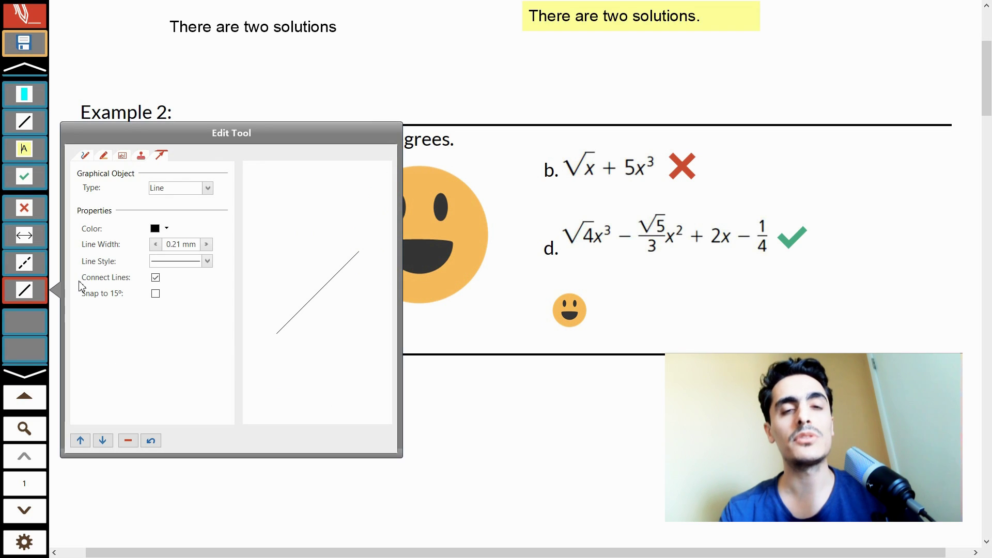
Make two drawing options into a rectangle tool and an ellipse tool.
{"action": "left_click", "coordinate": [207, 189]}
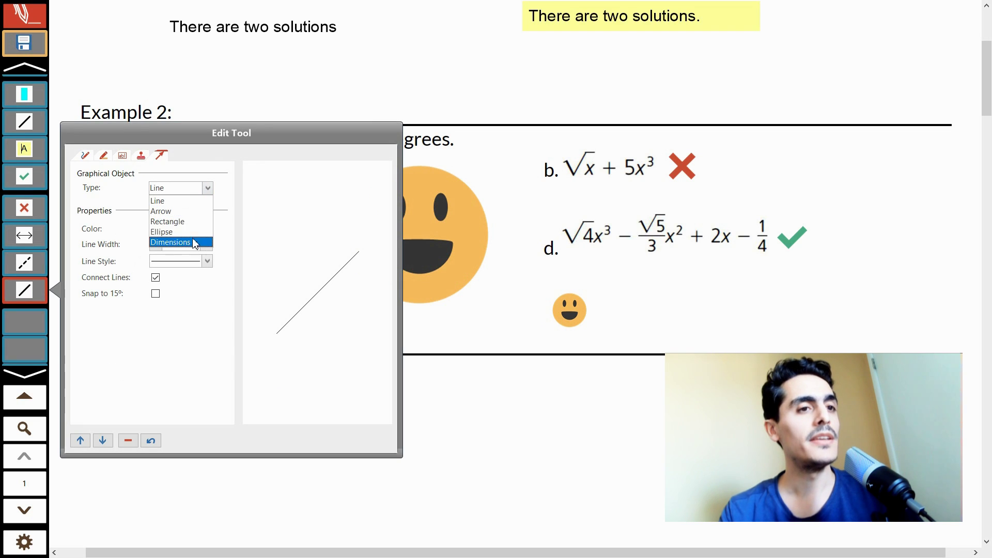
{"action": "left_click", "coordinate": [191, 229]}
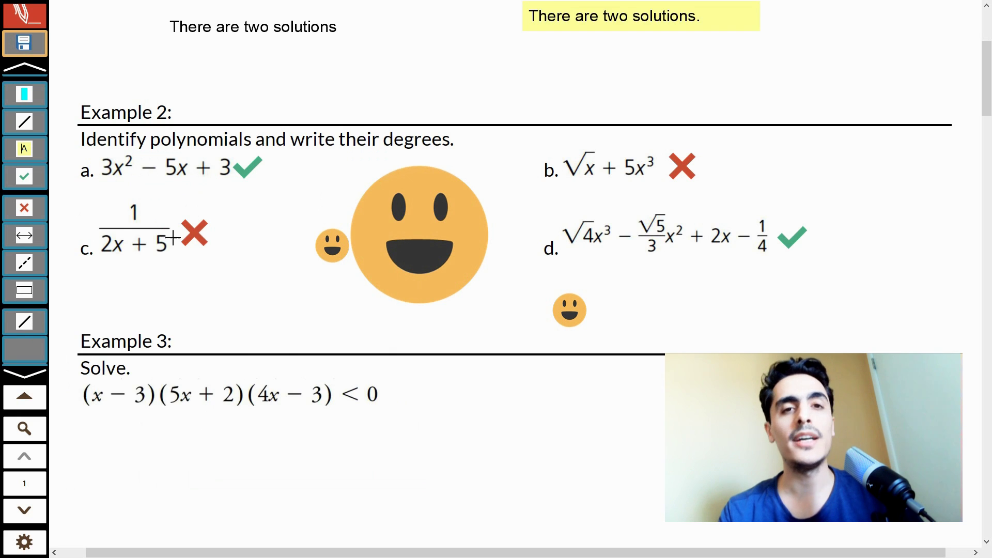
{"action": "left_click", "coordinate": [42, 329]}
{"action": "left_click", "coordinate": [207, 220]}
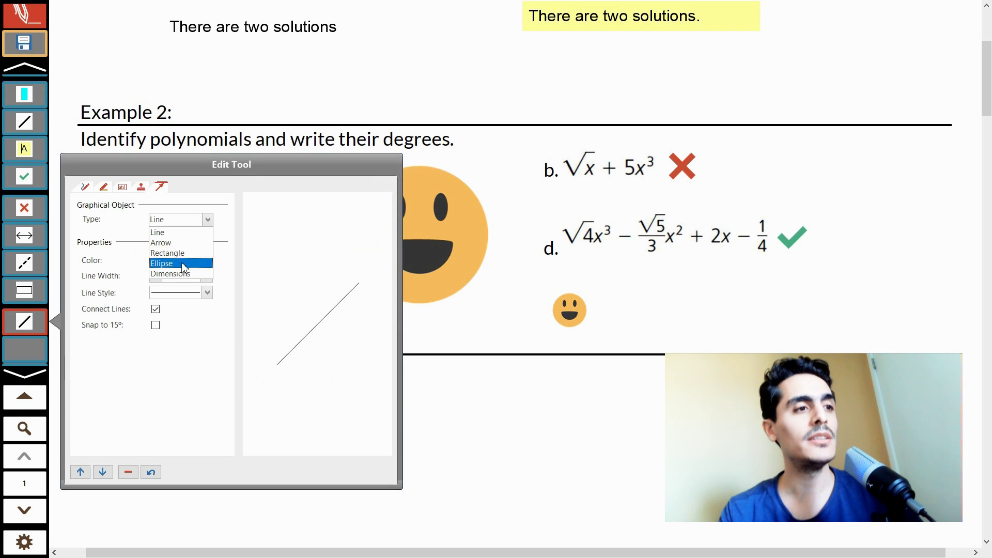
{"action": "left_click", "coordinate": [181, 268]}
Handwrite the roots x=3, x=-2/5 and x=3/4 in blue under the inequality.
{"action": "left_click", "coordinate": [38, 357]}
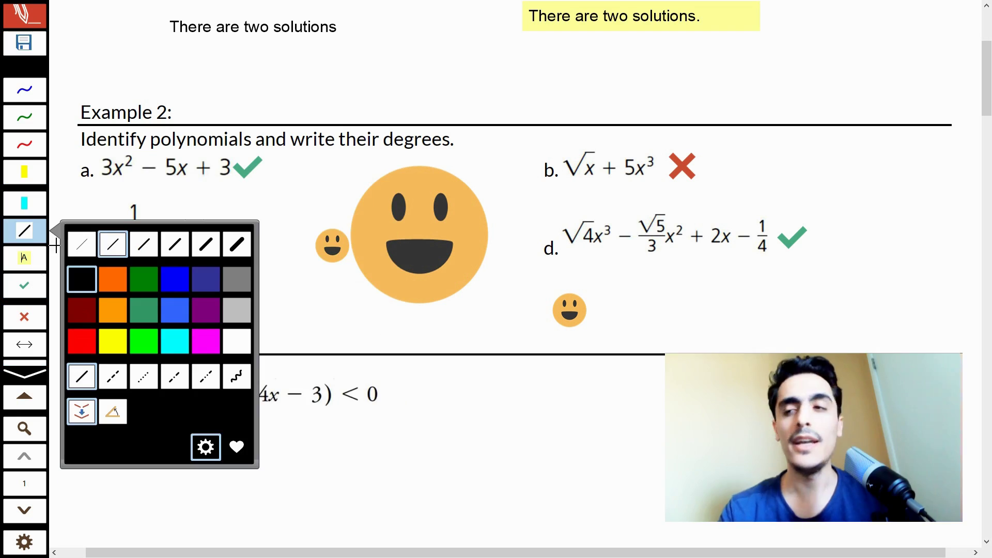
{"action": "left_click", "coordinate": [154, 339]}
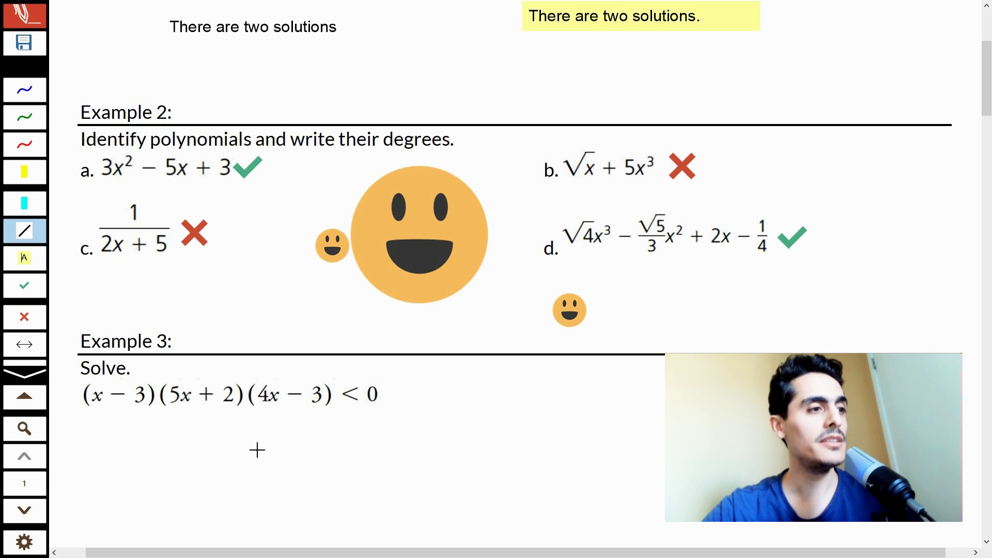
{"action": "scroll", "coordinate": [257, 450], "scroll_direction": "down", "scroll_amount": 2}
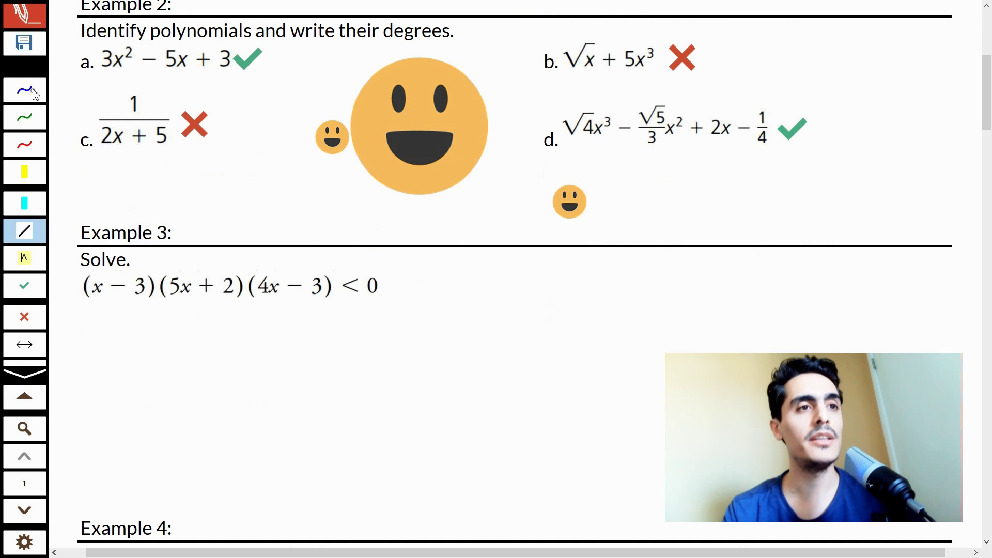
{"action": "left_click", "coordinate": [36, 94]}
{"action": "mouse_move", "coordinate": [115, 313]}
{"action": "left_mouse_down"}
{"action": "mouse_move", "coordinate": [200, 326]}
{"action": "mouse_move", "coordinate": [330, 312]}
{"action": "mouse_move", "coordinate": [348, 328]}
{"action": "mouse_move", "coordinate": [337, 341]}
{"action": "left_mouse_up"}
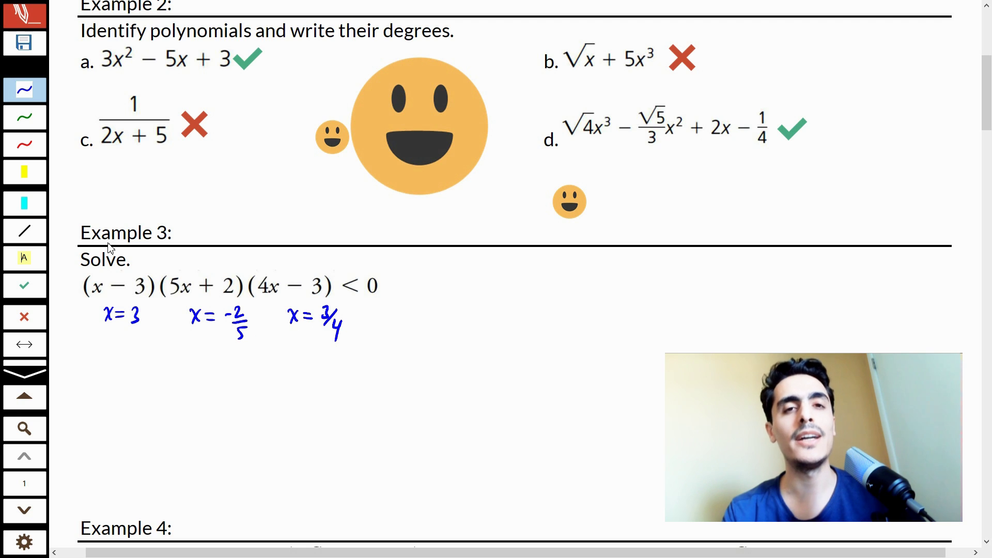
Rule the sign-chart's vertical grid lines below the roots.
{"action": "key", "text": "l"}
{"action": "mouse_move", "coordinate": [231, 360]}
{"action": "left_mouse_down"}
{"action": "mouse_move", "coordinate": [238, 499]}
{"action": "mouse_move", "coordinate": [228, 527]}
{"action": "mouse_move", "coordinate": [219, 503]}
{"action": "mouse_move", "coordinate": [239, 472]}
{"action": "mouse_move", "coordinate": [267, 478]}
{"action": "mouse_move", "coordinate": [231, 473]}
{"action": "mouse_move", "coordinate": [233, 394]}
{"action": "mouse_move", "coordinate": [226, 495]}
{"action": "mouse_move", "coordinate": [193, 487]}
{"action": "mouse_move", "coordinate": [139, 445]}
{"action": "mouse_move", "coordinate": [256, 474]}
{"action": "mouse_move", "coordinate": [337, 399]}
{"action": "mouse_move", "coordinate": [354, 349]}
{"action": "mouse_move", "coordinate": [341, 405]}
{"action": "mouse_move", "coordinate": [246, 491]}
{"action": "mouse_move", "coordinate": [334, 415]}
{"action": "mouse_move", "coordinate": [360, 328]}
{"action": "mouse_move", "coordinate": [351, 305]}
{"action": "mouse_move", "coordinate": [360, 361]}
{"action": "mouse_move", "coordinate": [350, 389]}
{"action": "mouse_move", "coordinate": [237, 491]}
{"action": "mouse_move", "coordinate": [235, 508]}
{"action": "left_mouse_up"}
{"action": "left_click", "coordinate": [25, 239]}
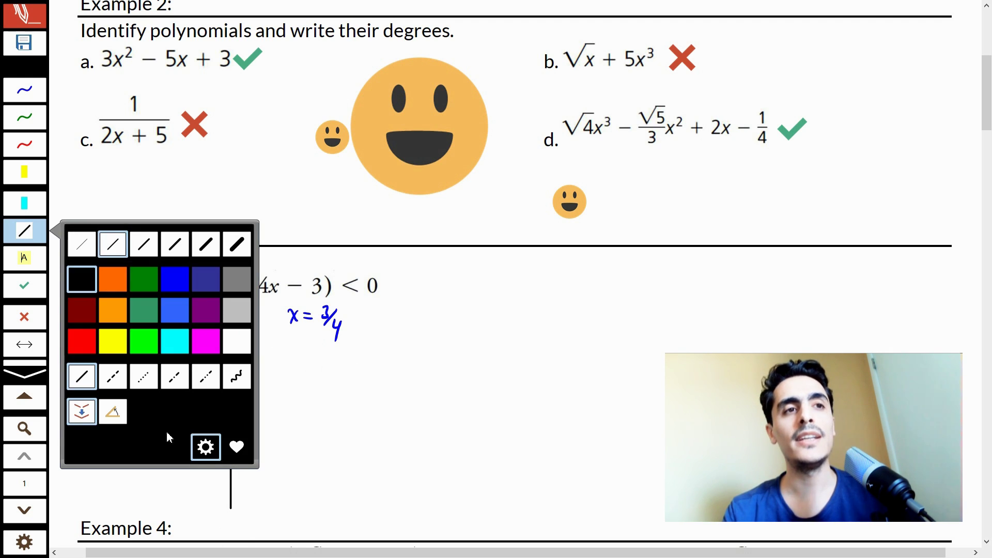
{"action": "left_click", "coordinate": [120, 417]}
{"action": "left_click_drag", "start_coordinate": [332, 360], "coordinate": [332, 508]}
{"action": "left_click_drag", "start_coordinate": [279, 361], "coordinate": [279, 509]}
{"action": "left_click_drag", "start_coordinate": [385, 359], "coordinate": [385, 513]}
Rule five horizontal rows across the sign-chart grid.
{"action": "left_click_drag", "start_coordinate": [163, 383], "coordinate": [420, 383]}
{"action": "left_click_drag", "start_coordinate": [166, 418], "coordinate": [428, 418]}
{"action": "left_click_drag", "start_coordinate": [166, 452], "coordinate": [436, 443]}
{"action": "left_click_drag", "start_coordinate": [175, 473], "coordinate": [449, 473]}
{"action": "left_click_drag", "start_coordinate": [170, 510], "coordinate": [455, 498]}
{"action": "scroll", "coordinate": [277, 501], "scroll_direction": "down", "scroll_amount": 7}
{"action": "left_click", "coordinate": [42, 380]}
Draw two straight sides down from the triangle's apex, then undo both.
{"action": "left_click", "coordinate": [43, 380]}
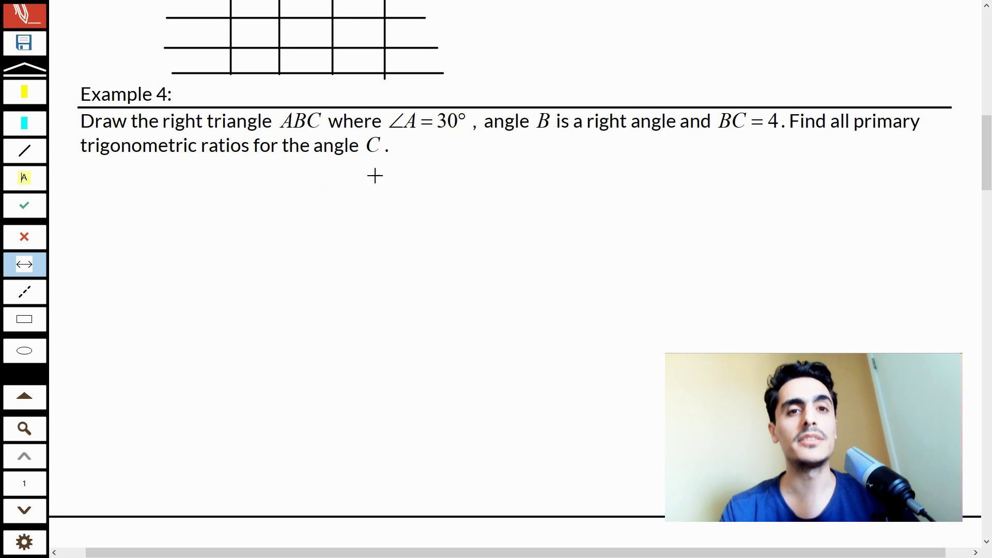
{"action": "left_click", "coordinate": [33, 159]}
{"action": "left_click", "coordinate": [32, 158]}
{"action": "left_click", "coordinate": [32, 158]}
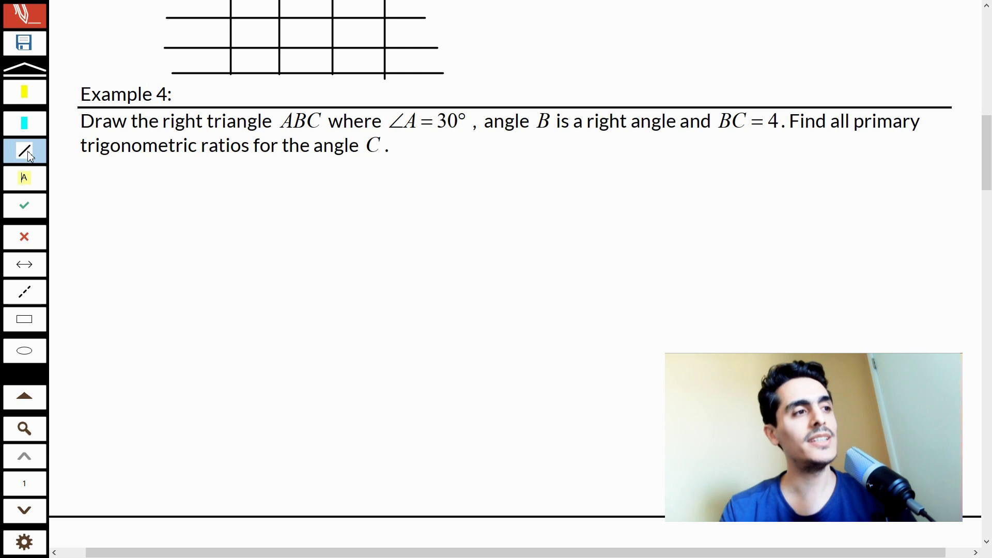
{"action": "mouse_move", "coordinate": [240, 199]}
{"action": "left_mouse_down"}
{"action": "mouse_move", "coordinate": [109, 331]}
{"action": "mouse_move", "coordinate": [286, 329]}
{"action": "mouse_move", "coordinate": [270, 331]}
{"action": "left_mouse_up"}
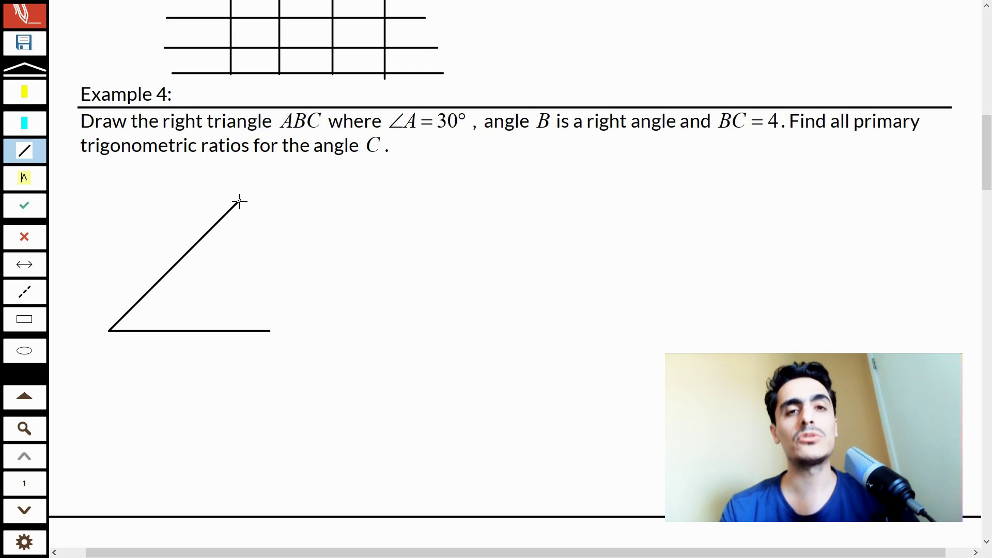
{"action": "left_click_drag", "start_coordinate": [239, 201], "coordinate": [286, 347]}
{"action": "key", "text": "ctrl+z"}
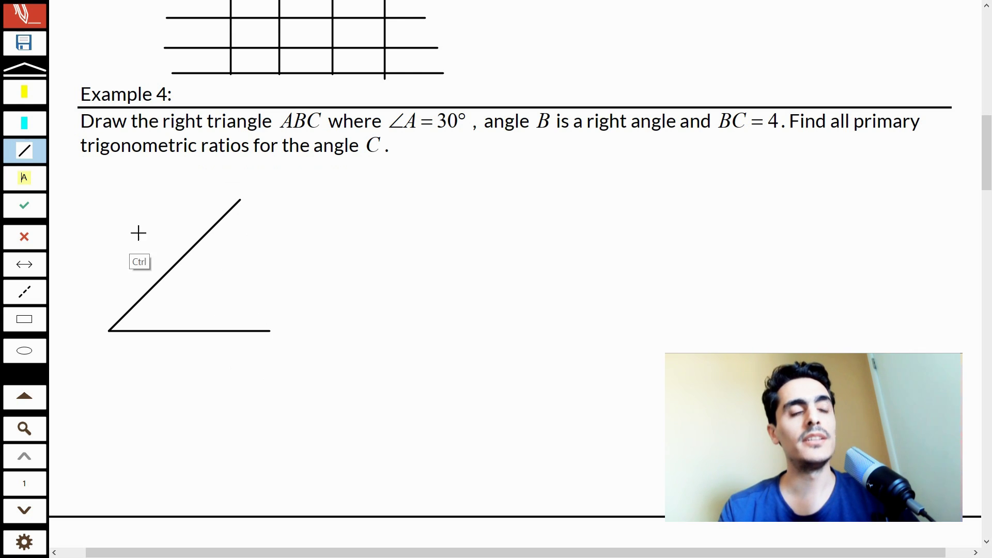
{"action": "key", "text": "ctrl+z"}
Draw the triangle's base and right side, undoing a stray stroke and redrawing a side.
{"action": "left_click", "coordinate": [35, 151]}
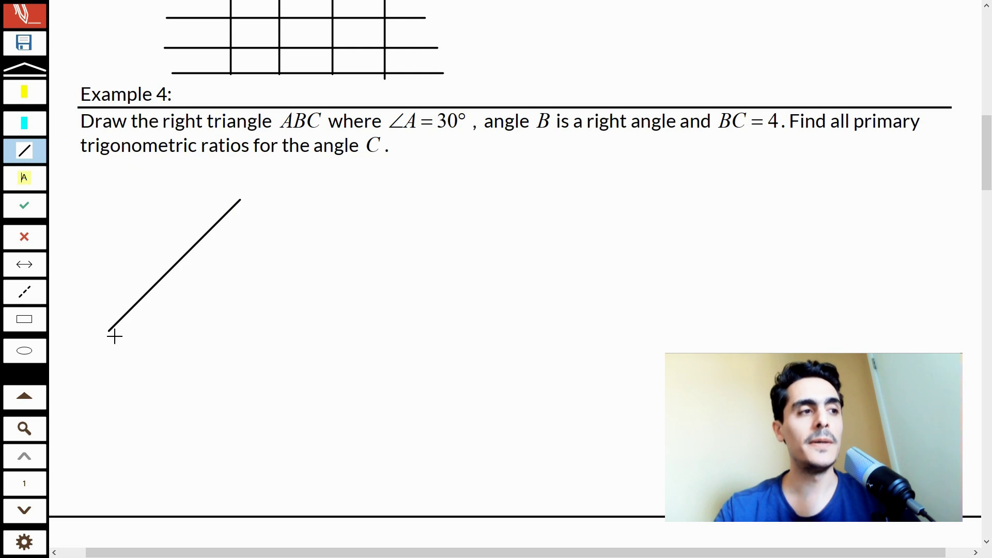
{"action": "left_click_drag", "start_coordinate": [114, 336], "coordinate": [283, 327]}
{"action": "left_click_drag", "start_coordinate": [241, 199], "coordinate": [284, 325]}
{"action": "mouse_move", "coordinate": [502, 202]}
{"action": "left_mouse_down"}
{"action": "mouse_move", "coordinate": [410, 267]}
{"action": "mouse_move", "coordinate": [523, 332]}
{"action": "mouse_move", "coordinate": [492, 206]}
{"action": "mouse_move", "coordinate": [510, 251]}
{"action": "mouse_move", "coordinate": [506, 206]}
{"action": "mouse_move", "coordinate": [509, 240]}
{"action": "left_mouse_up"}
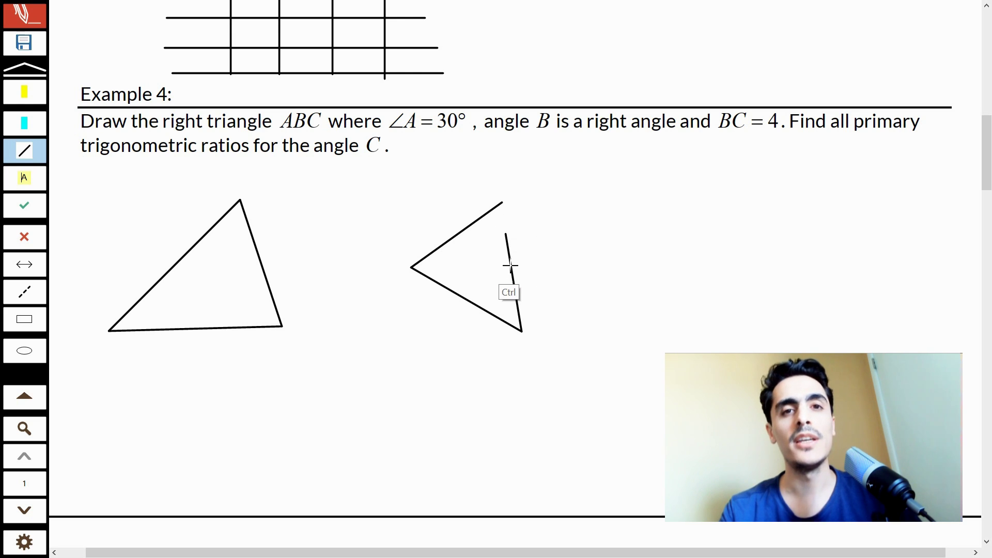
{"action": "key", "text": "ctrl+z"}
{"action": "key", "text": "ctrl+z"}
{"action": "key", "text": "ctrl+z"}
{"action": "key", "text": "ctrl+z"}
{"action": "left_click_drag", "start_coordinate": [282, 326], "coordinate": [240, 202]}
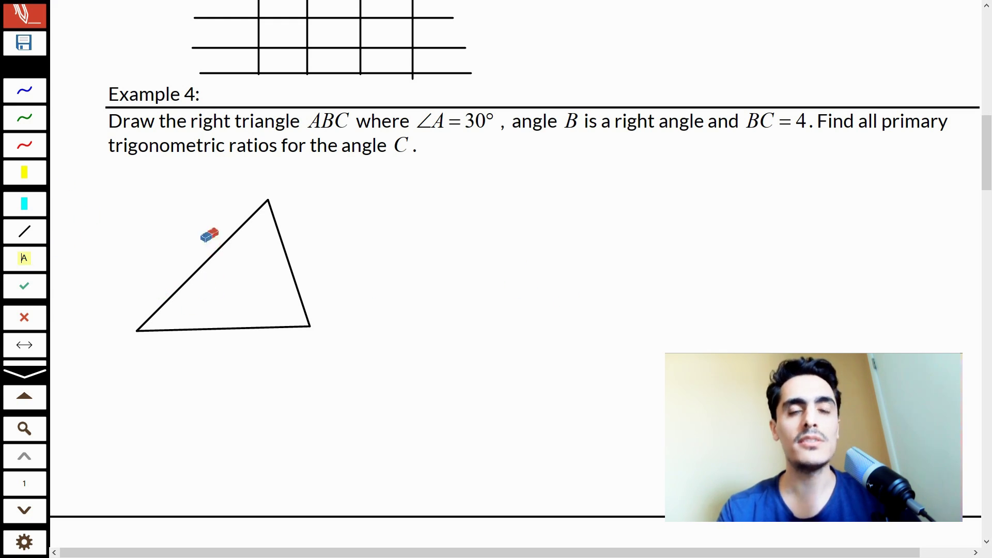
Erase the triangle's slanted side and then its remaining sides.
{"action": "left_click", "coordinate": [221, 233]}
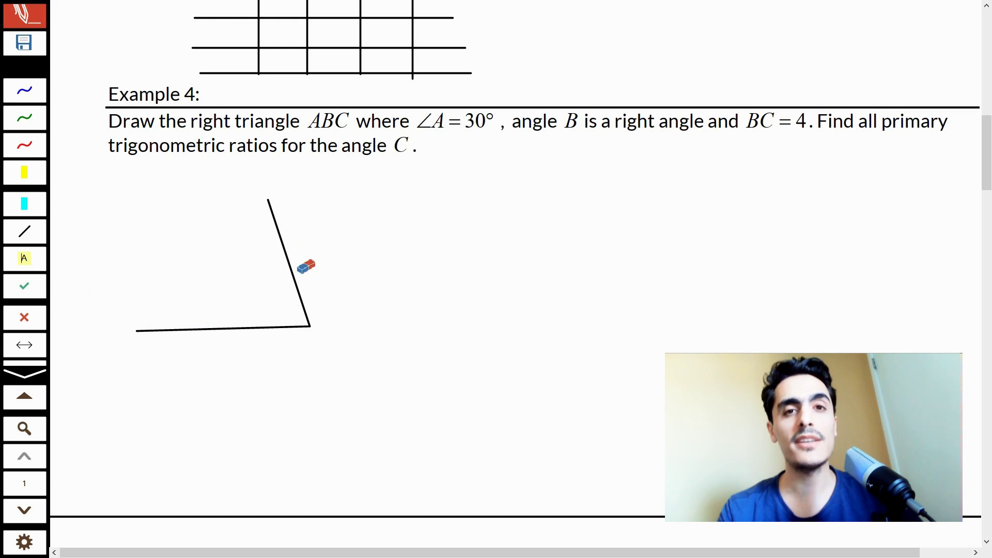
{"action": "left_click", "coordinate": [300, 323]}
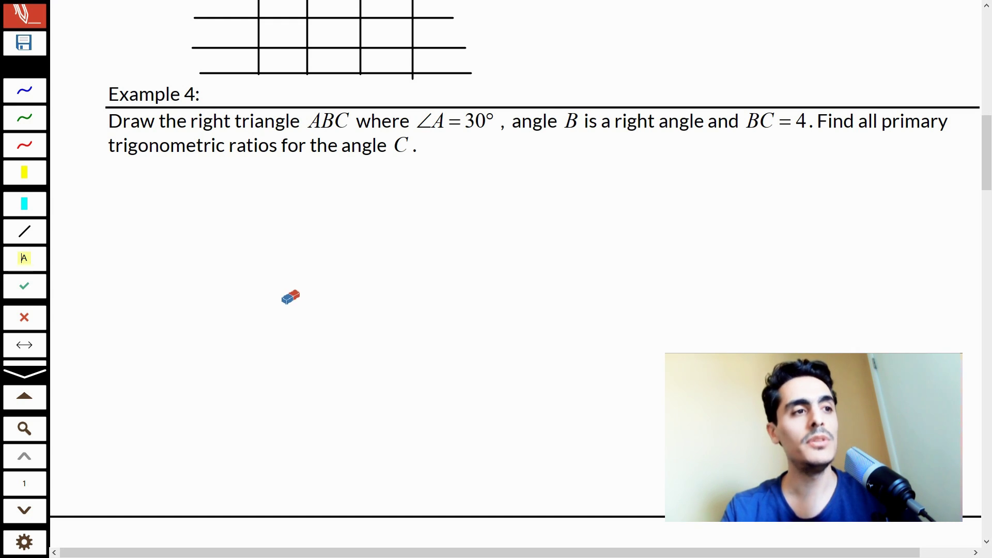
Lasso the Example 3 grid and nudge it left, deleting a pasted duplicate.
{"action": "scroll", "coordinate": [290, 304], "scroll_direction": "up", "scroll_amount": 5}
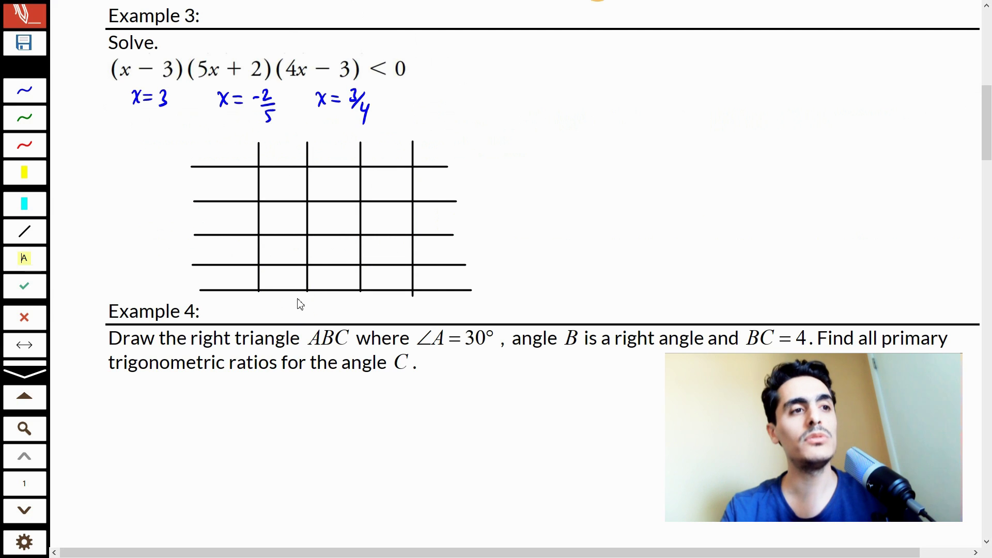
{"action": "mouse_move", "coordinate": [210, 122]}
{"action": "left_mouse_down"}
{"action": "mouse_move", "coordinate": [172, 258]}
{"action": "mouse_move", "coordinate": [394, 321]}
{"action": "mouse_move", "coordinate": [499, 328]}
{"action": "left_mouse_up"}
{"action": "mouse_move", "coordinate": [372, 224]}
{"action": "left_mouse_down"}
{"action": "mouse_move", "coordinate": [596, 215]}
{"action": "mouse_move", "coordinate": [607, 224]}
{"action": "mouse_move", "coordinate": [369, 219]}
{"action": "mouse_move", "coordinate": [301, 233]}
{"action": "left_mouse_up"}
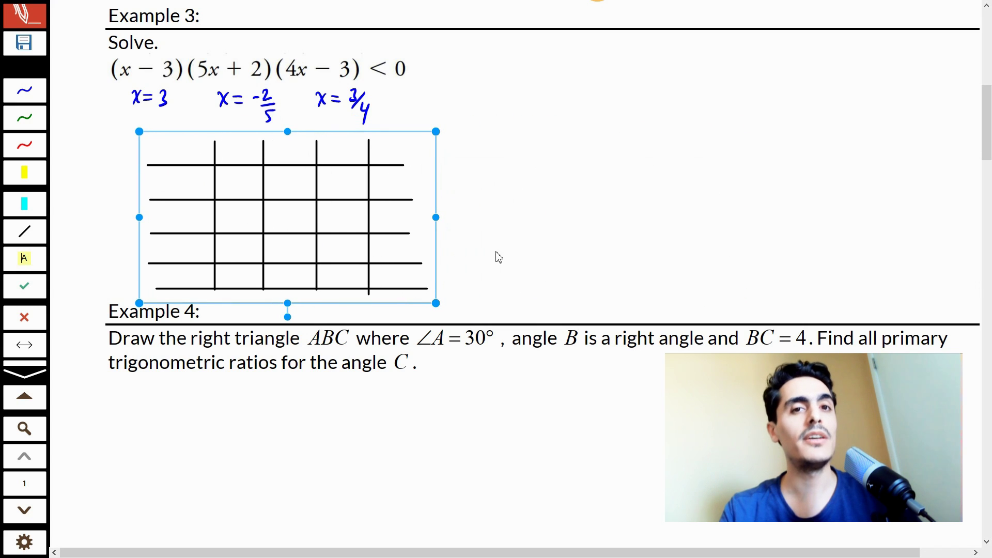
{"action": "key", "text": "ctrl+c"}
{"action": "key", "text": "ctrl+v"}
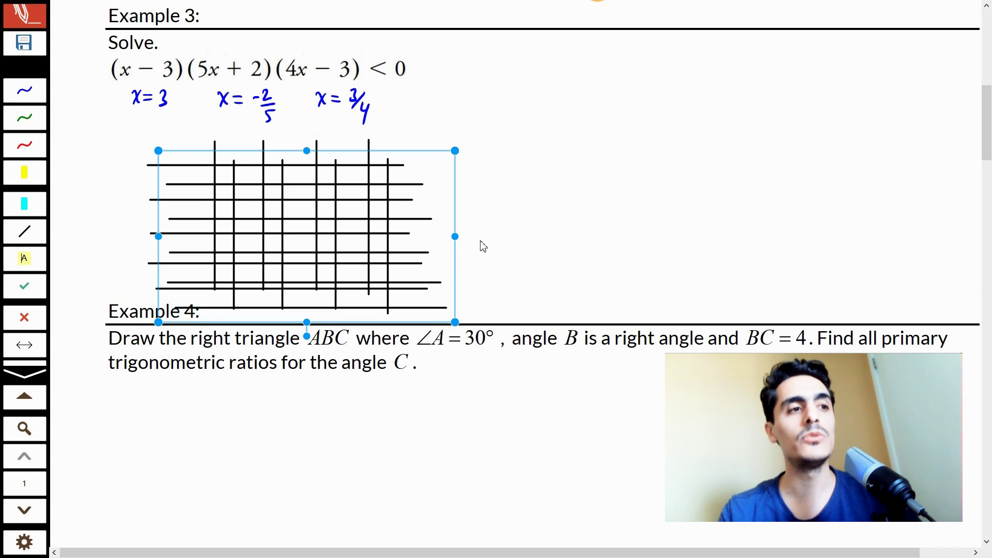
{"action": "left_click_drag", "start_coordinate": [397, 261], "coordinate": [730, 252]}
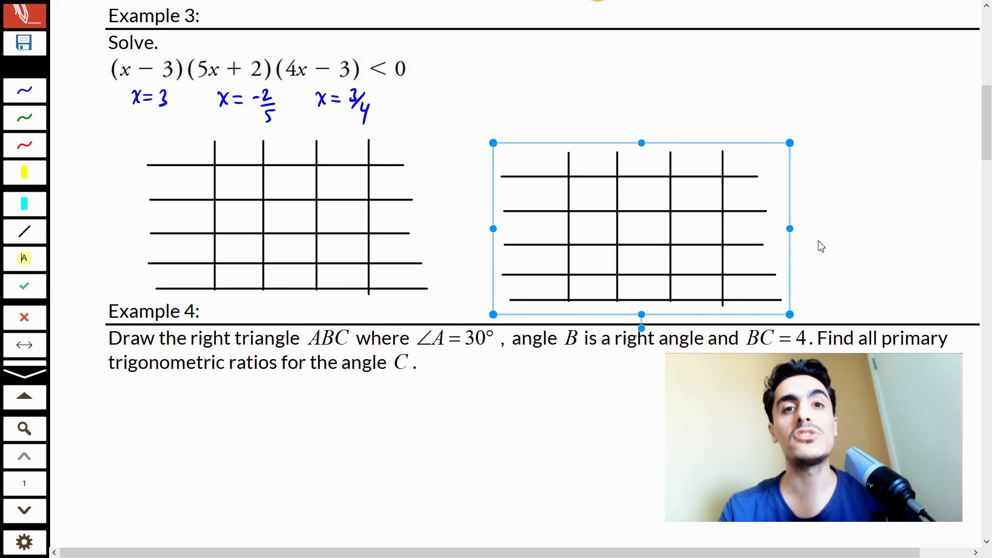
{"action": "key", "text": "Delete"}
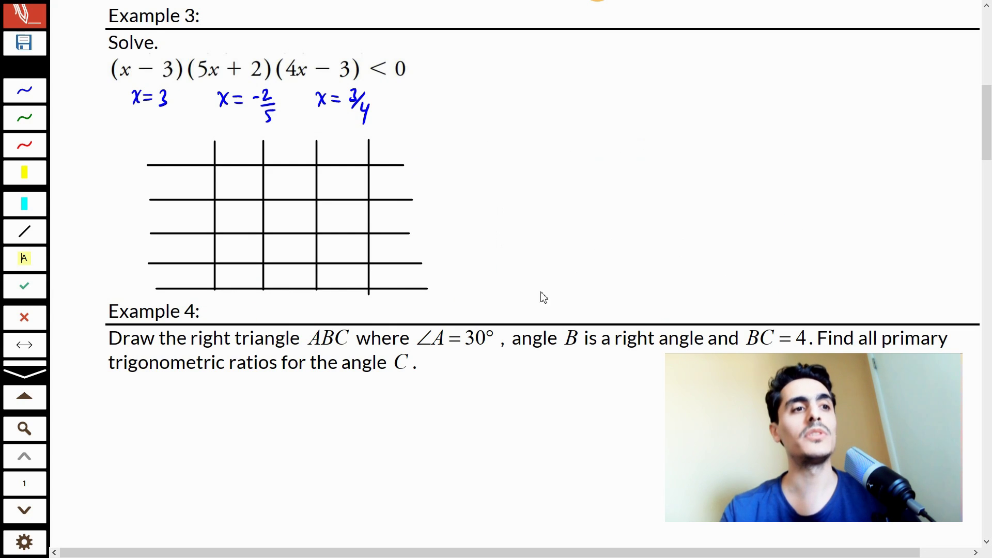
{"action": "scroll", "coordinate": [449, 279], "scroll_direction": "down", "scroll_amount": 2}
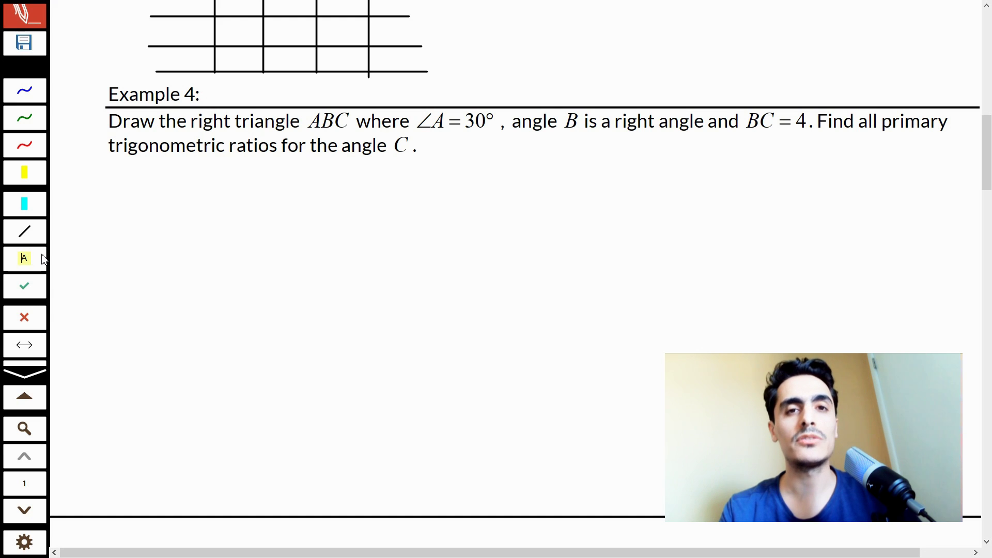
Draw triangle ABC's legs and hypotenuse under Example 4 as ruler-guided straight black lines.
{"action": "left_click", "coordinate": [32, 239]}
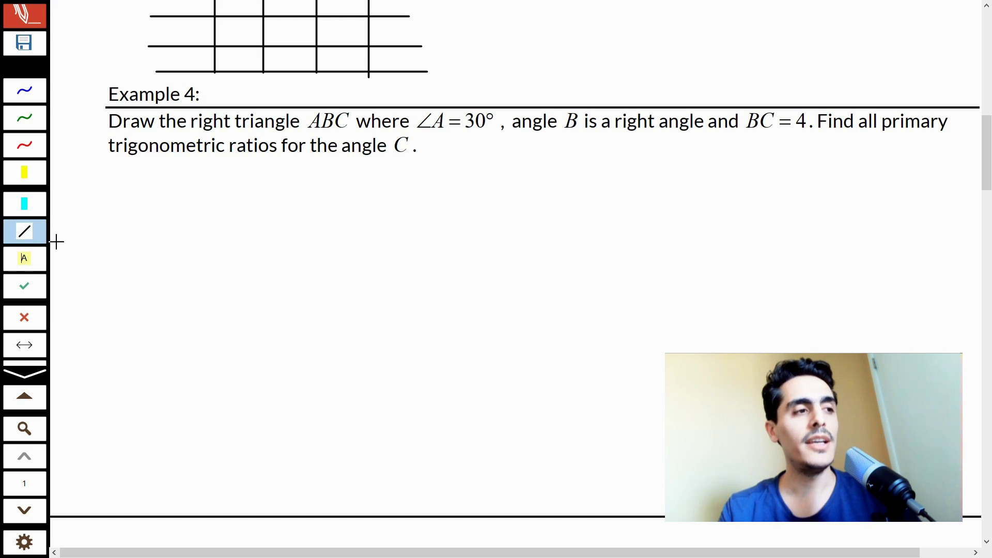
{"action": "left_click", "coordinate": [34, 236]}
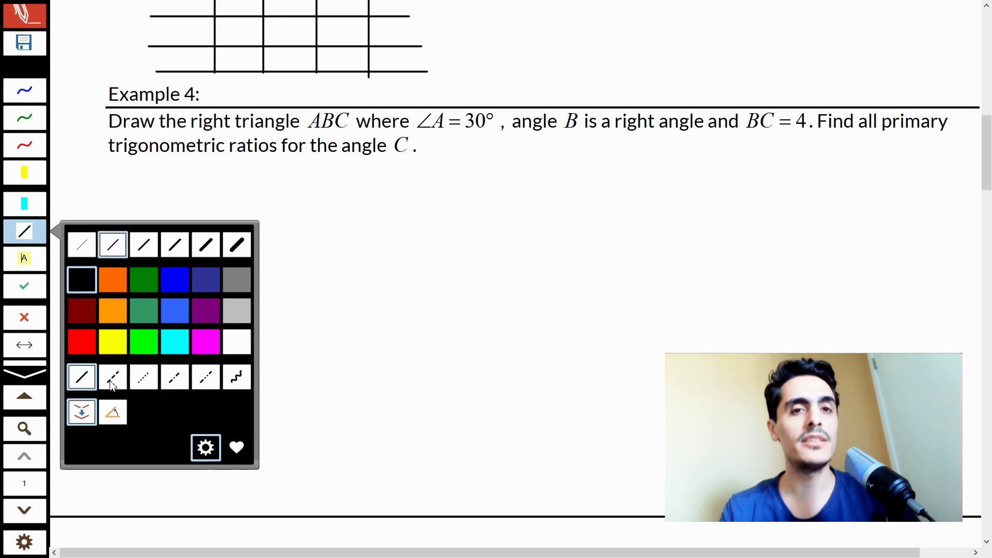
{"action": "left_click", "coordinate": [118, 417]}
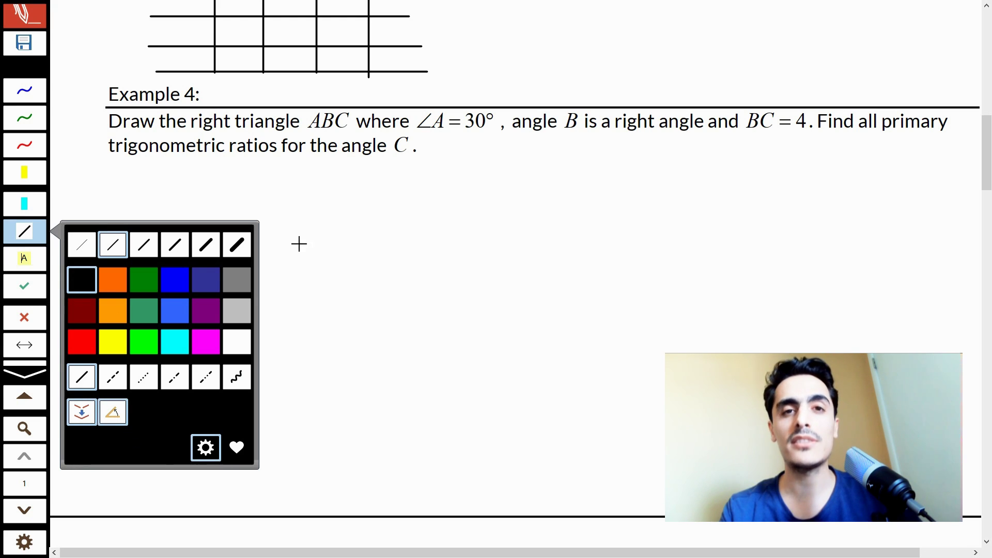
{"action": "mouse_move", "coordinate": [208, 189]}
{"action": "left_mouse_down"}
{"action": "mouse_move", "coordinate": [208, 345]}
{"action": "mouse_move", "coordinate": [207, 321]}
{"action": "mouse_move", "coordinate": [213, 334]}
{"action": "mouse_move", "coordinate": [355, 342]}
{"action": "left_mouse_up"}
{"action": "left_click", "coordinate": [42, 232]}
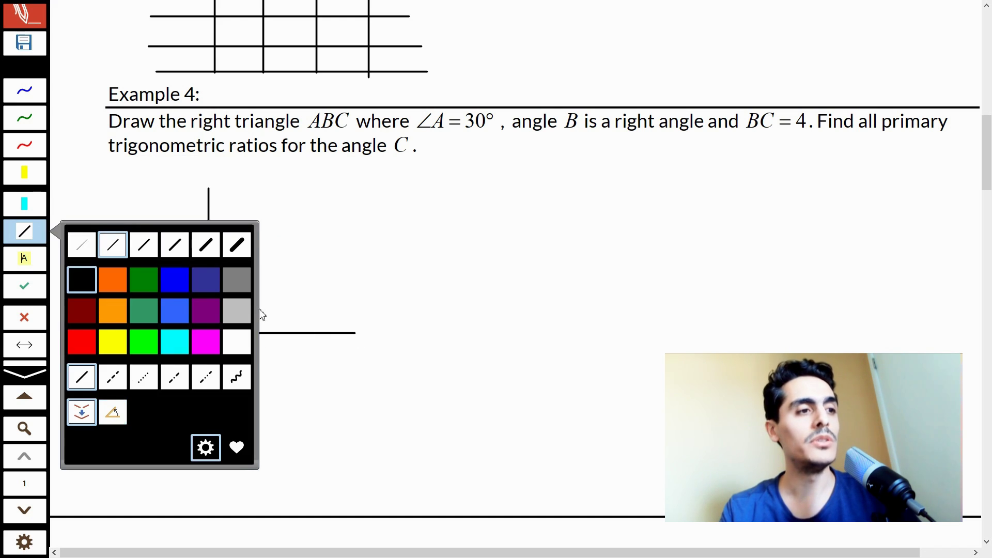
{"action": "left_click_drag", "start_coordinate": [209, 188], "coordinate": [355, 333]}
Draw double-headed arrow lines as the vertical and horizontal axes for Example 5.
{"action": "scroll", "coordinate": [219, 329], "scroll_direction": "down", "scroll_amount": 8}
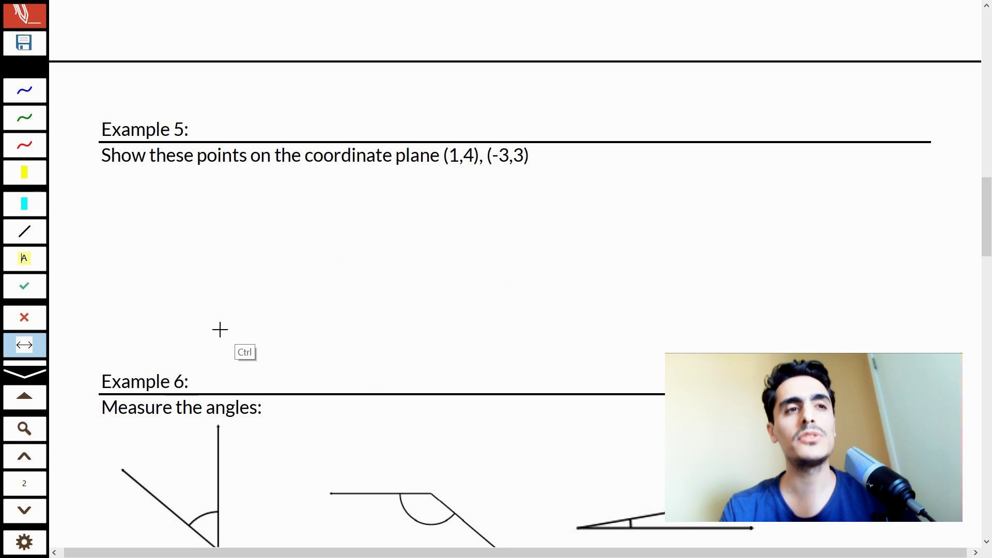
{"action": "left_click", "coordinate": [24, 346]}
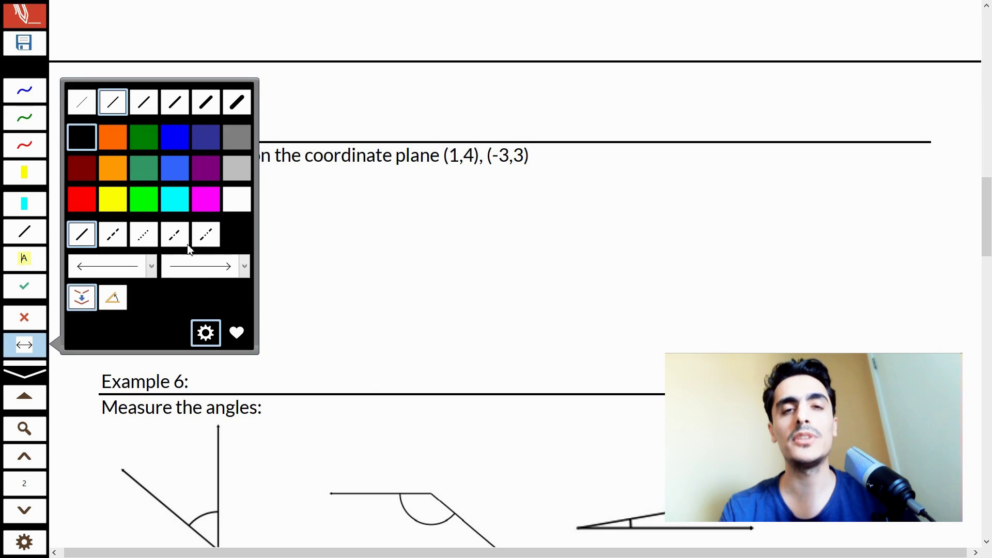
{"action": "mouse_move", "coordinate": [361, 178]}
{"action": "left_mouse_down"}
{"action": "mouse_move", "coordinate": [360, 381]}
{"action": "mouse_move", "coordinate": [361, 366]}
{"action": "left_mouse_up"}
{"action": "mouse_move", "coordinate": [271, 270]}
{"action": "left_mouse_down"}
{"action": "mouse_move", "coordinate": [472, 284]}
{"action": "mouse_move", "coordinate": [463, 278]}
{"action": "left_mouse_up"}
Add three blue tick marks on the positive x-axis and three on the positive y-axis.
{"action": "key", "text": "1"}
{"action": "mouse_move", "coordinate": [377, 265]}
{"action": "left_mouse_down"}
{"action": "mouse_move", "coordinate": [377, 280]}
{"action": "mouse_move", "coordinate": [395, 279]}
{"action": "left_mouse_up"}
{"action": "left_click_drag", "start_coordinate": [411, 265], "coordinate": [410, 279]}
{"action": "left_click_drag", "start_coordinate": [429, 266], "coordinate": [429, 279]}
{"action": "left_click_drag", "start_coordinate": [356, 249], "coordinate": [367, 249]}
{"action": "left_click_drag", "start_coordinate": [358, 227], "coordinate": [368, 227]}
{"action": "left_click_drag", "start_coordinate": [357, 214], "coordinate": [380, 200]}
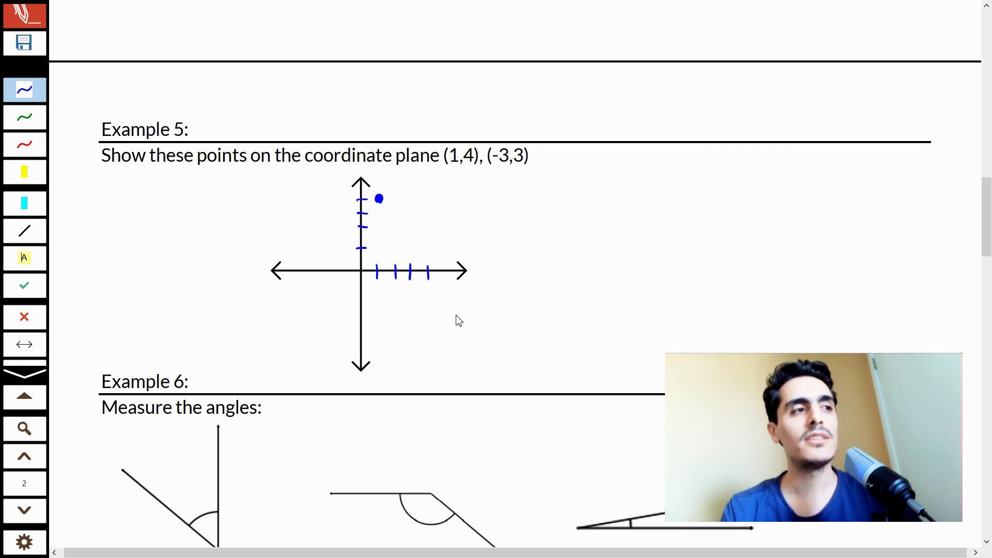
Copy the clipart.com blank coordinate-plane image from Chrome's image search results.
{"action": "key", "text": "super"}
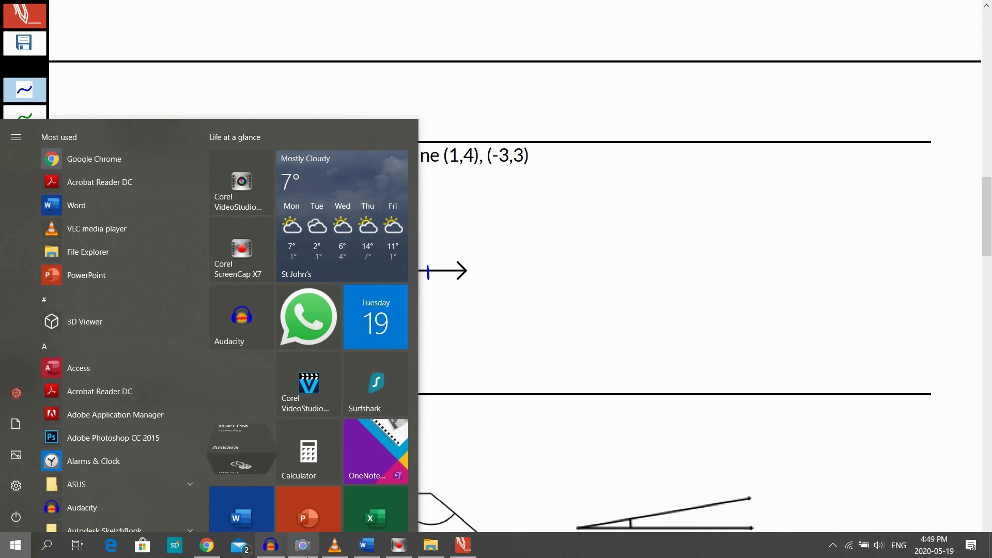
{"action": "left_click", "coordinate": [207, 545]}
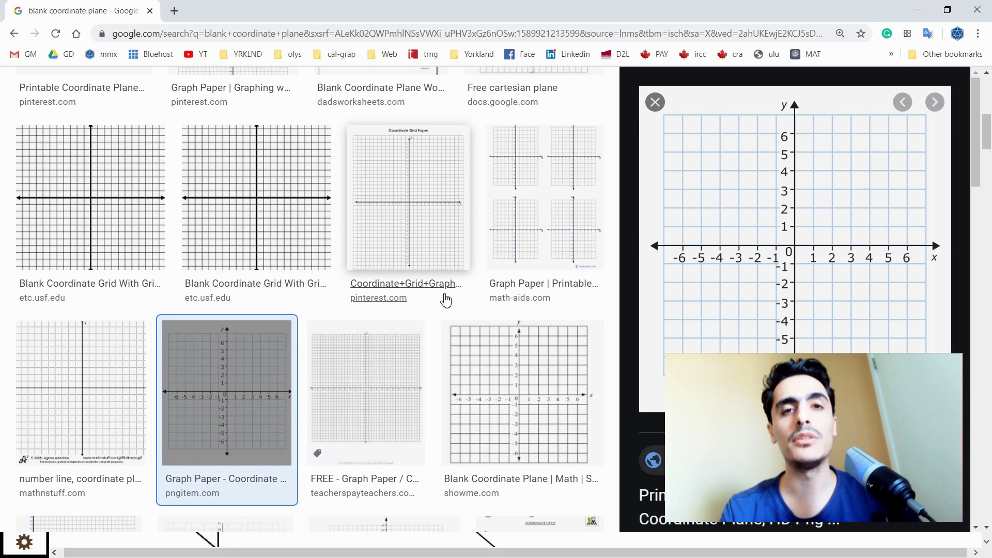
{"action": "scroll", "coordinate": [445, 300], "scroll_direction": "up", "scroll_amount": 10}
{"action": "scroll", "coordinate": [439, 299], "scroll_direction": "down", "scroll_amount": 8}
{"action": "left_click", "coordinate": [529, 312]}
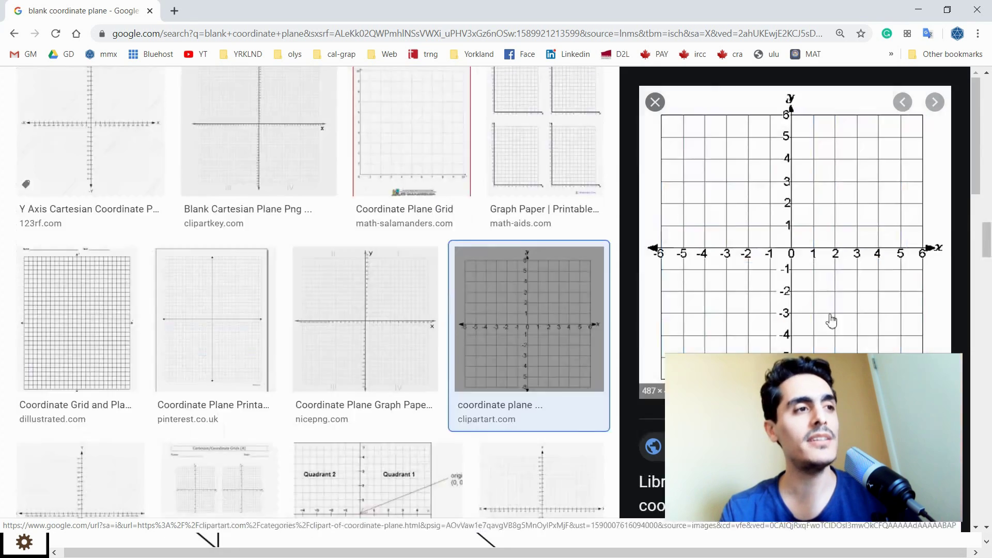
{"action": "right_click", "coordinate": [809, 224]}
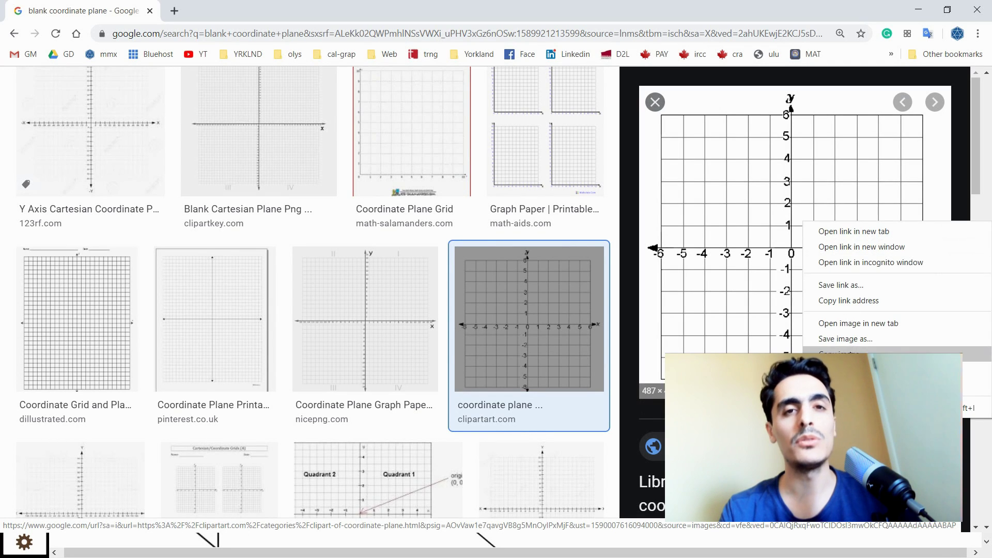
{"action": "left_click", "coordinate": [837, 354]}
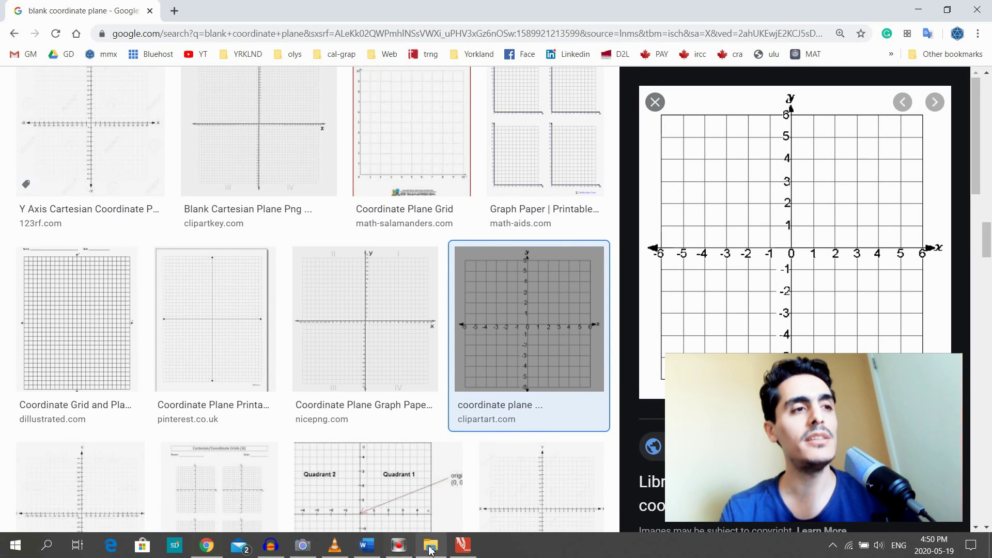
Paste the coordinate grid into the worksheet, shrinking and placing it beside Example 5's axes.
{"action": "left_click", "coordinate": [465, 544]}
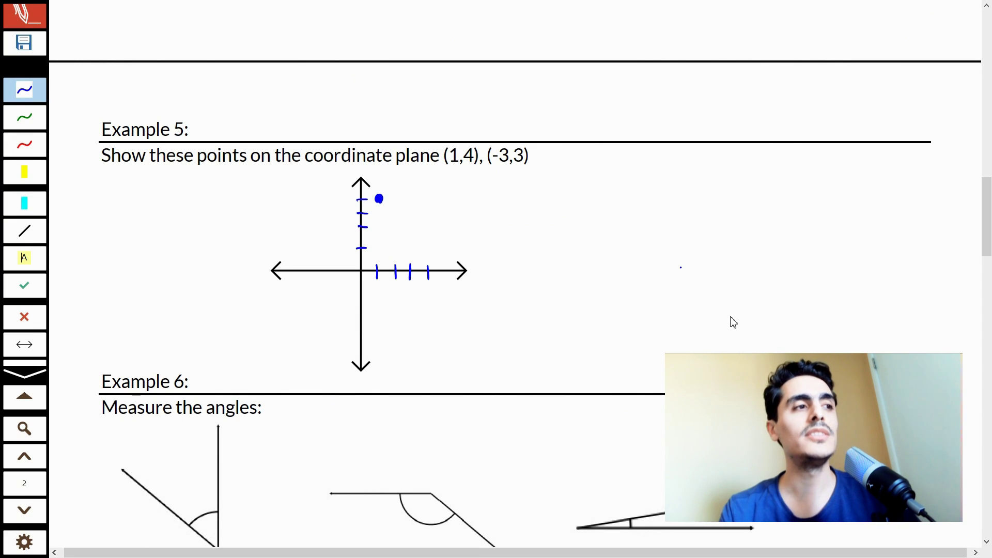
{"action": "key", "text": "ctrl+v"}
{"action": "left_click_drag", "start_coordinate": [757, 332], "coordinate": [742, 133]}
{"action": "left_click_drag", "start_coordinate": [512, 529], "coordinate": [725, 333]}
{"action": "left_click_drag", "start_coordinate": [868, 238], "coordinate": [657, 229]}
{"action": "left_click", "coordinate": [865, 265]}
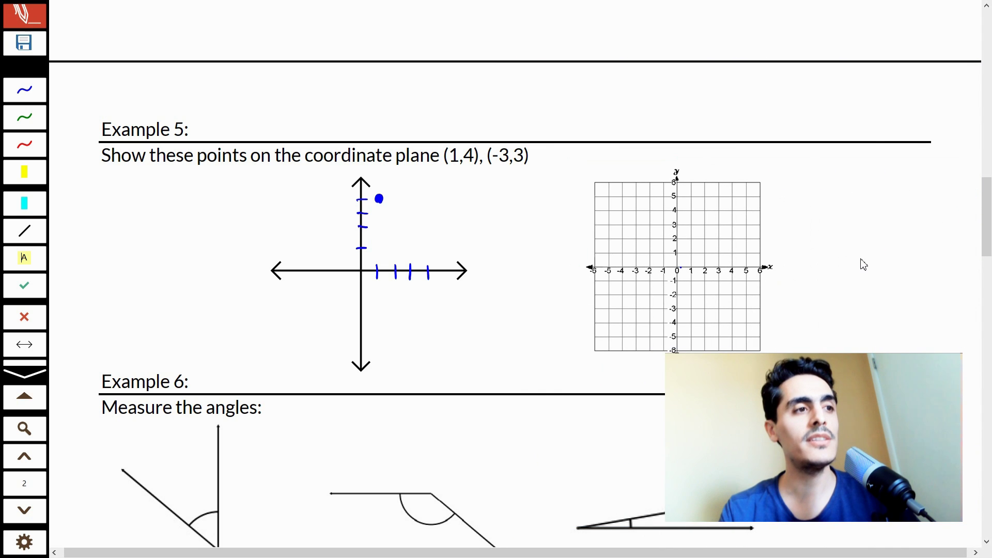
Plot green points at (1,4) and (-3,3) on the pasted grid.
{"action": "key", "text": "2"}
{"action": "left_click", "coordinate": [692, 211]}
{"action": "left_click", "coordinate": [636, 225]}
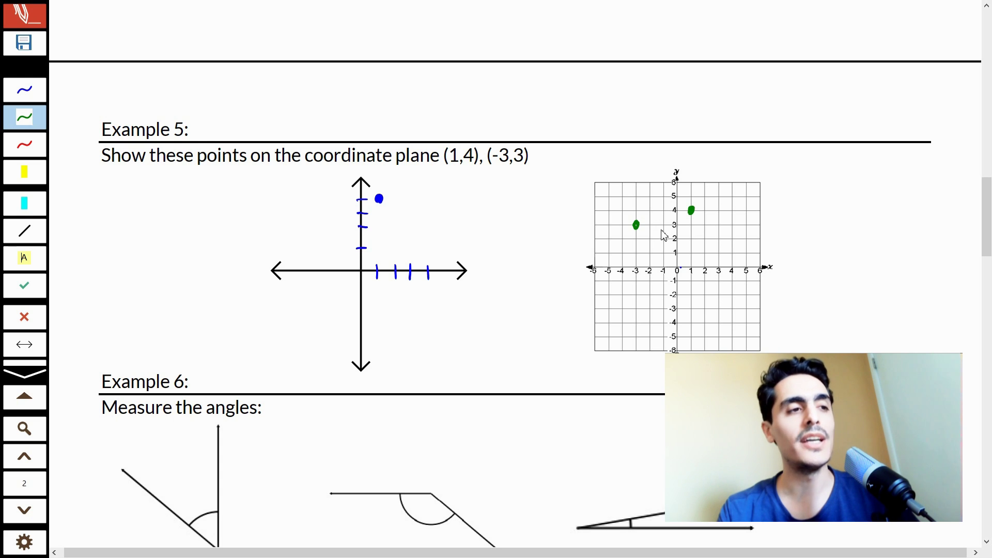
{"action": "scroll", "coordinate": [715, 256], "scroll_direction": "down", "scroll_amount": 2}
{"action": "scroll", "coordinate": [714, 253], "scroll_direction": "down", "scroll_amount": 2}
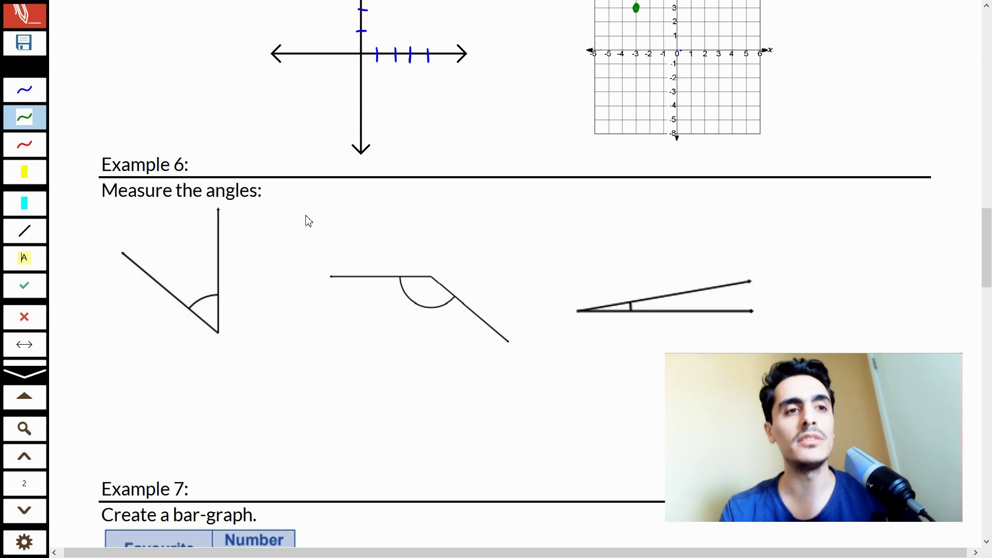
{"action": "left_click", "coordinate": [33, 381]}
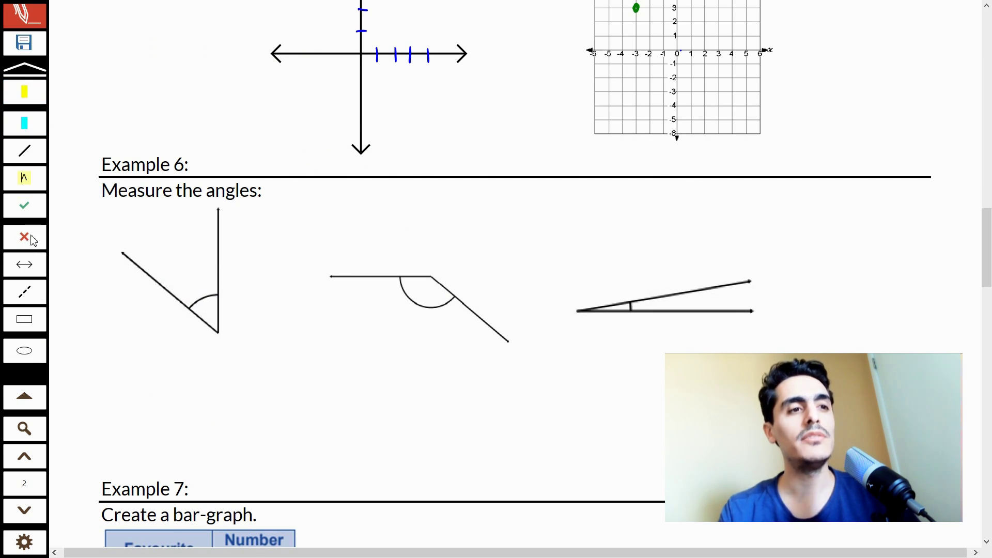
Leave full-screen mode and measure Example 6's first angle as 52.5° with the angle tool.
{"action": "key", "text": "Escape"}
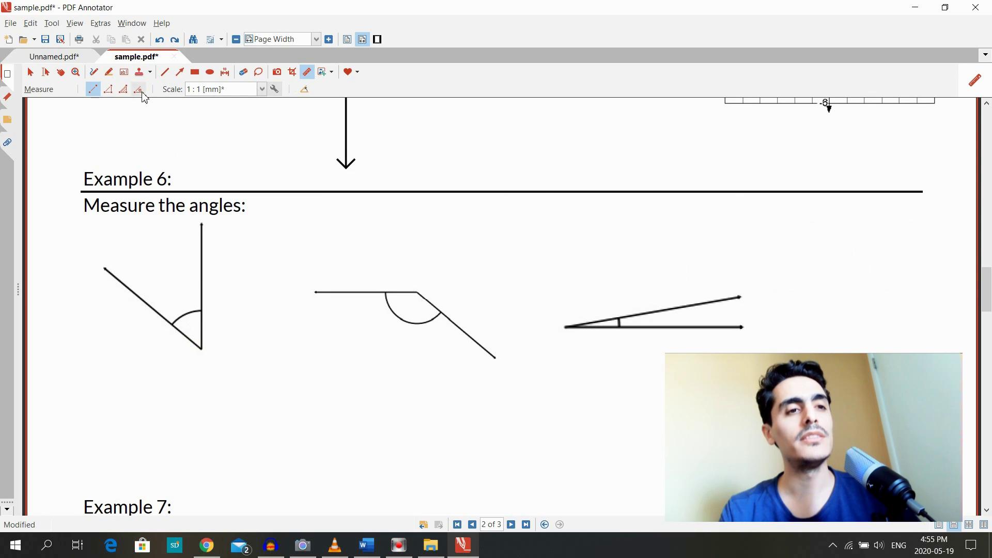
{"action": "left_click", "coordinate": [138, 89]}
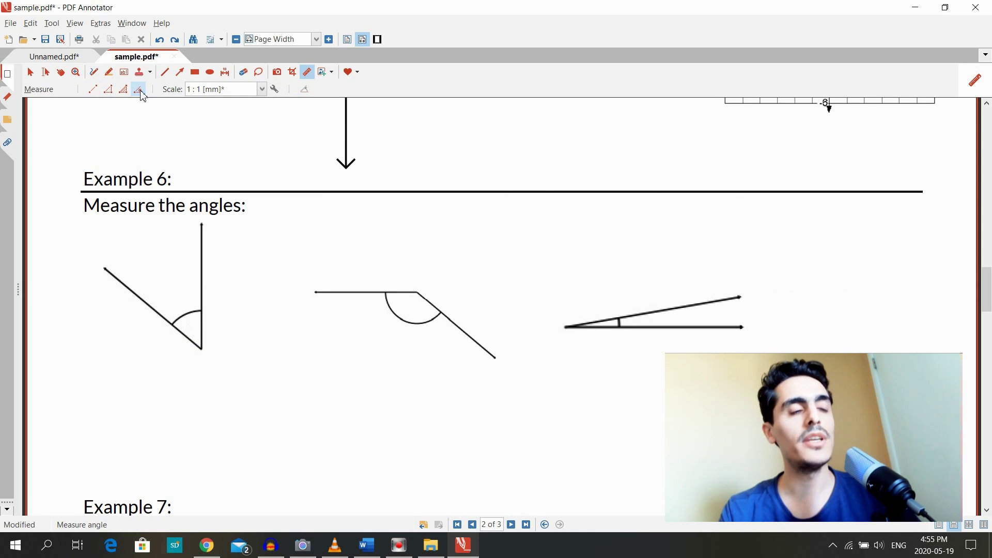
{"action": "left_click", "coordinate": [202, 351]}
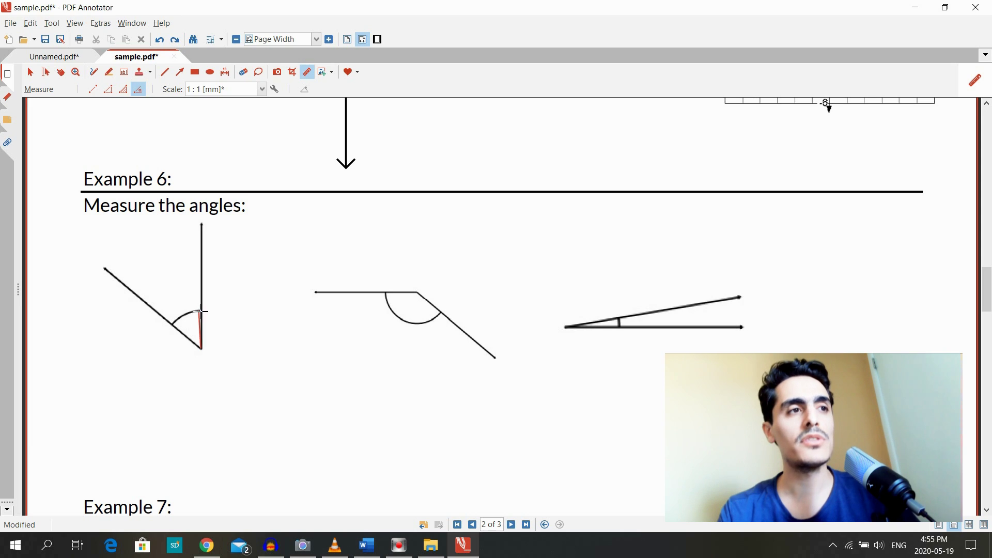
{"action": "left_click", "coordinate": [204, 312]}
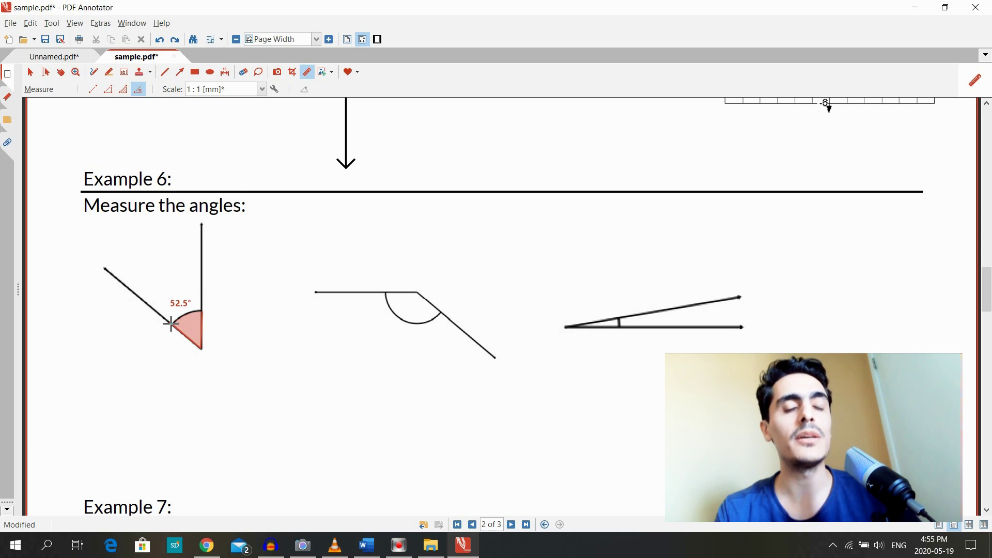
{"action": "left_click", "coordinate": [171, 324]}
Measure Example 6's middle angle and begin measuring the rightmost angle.
{"action": "left_click", "coordinate": [418, 293]}
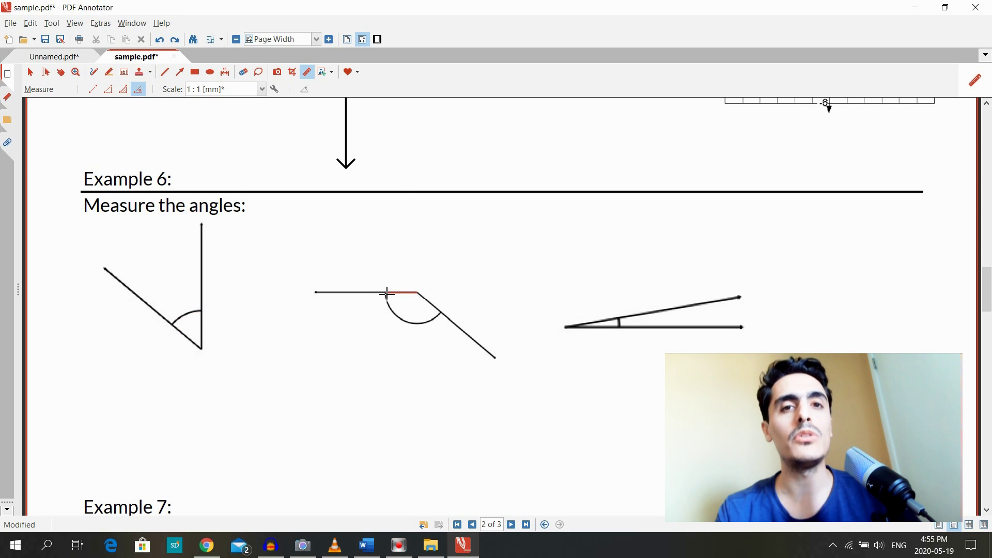
{"action": "left_click", "coordinate": [386, 293]}
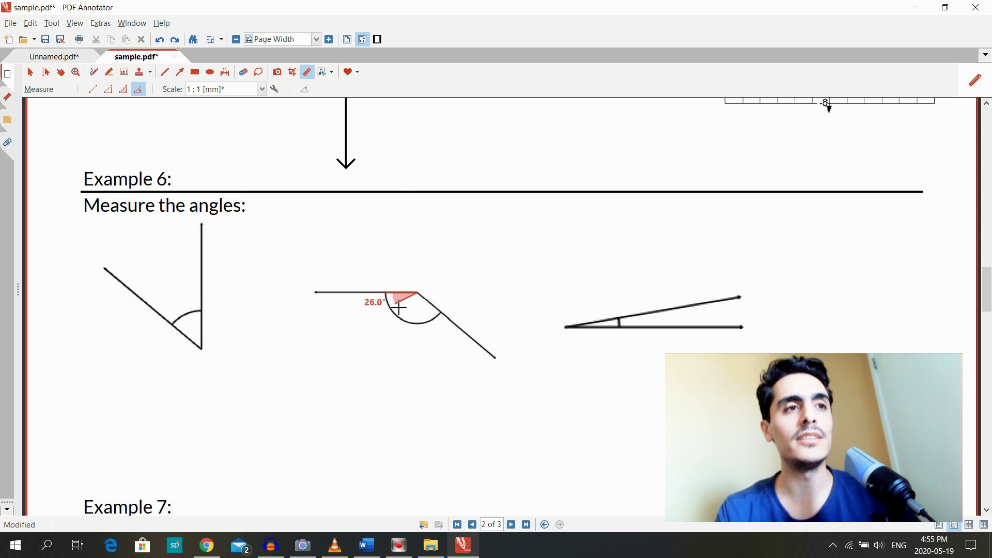
{"action": "left_click", "coordinate": [444, 319]}
{"action": "left_click", "coordinate": [565, 327]}
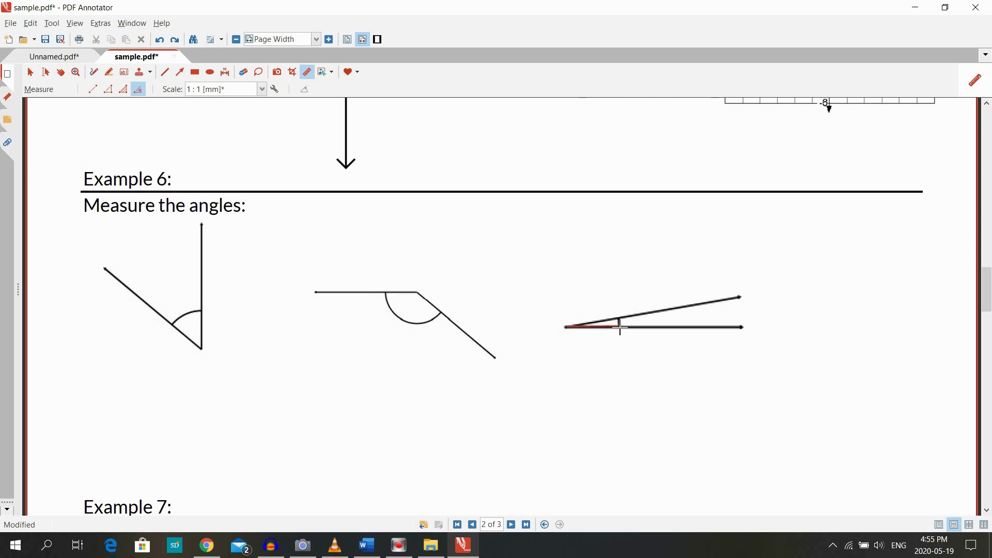
{"action": "left_click", "coordinate": [620, 327]}
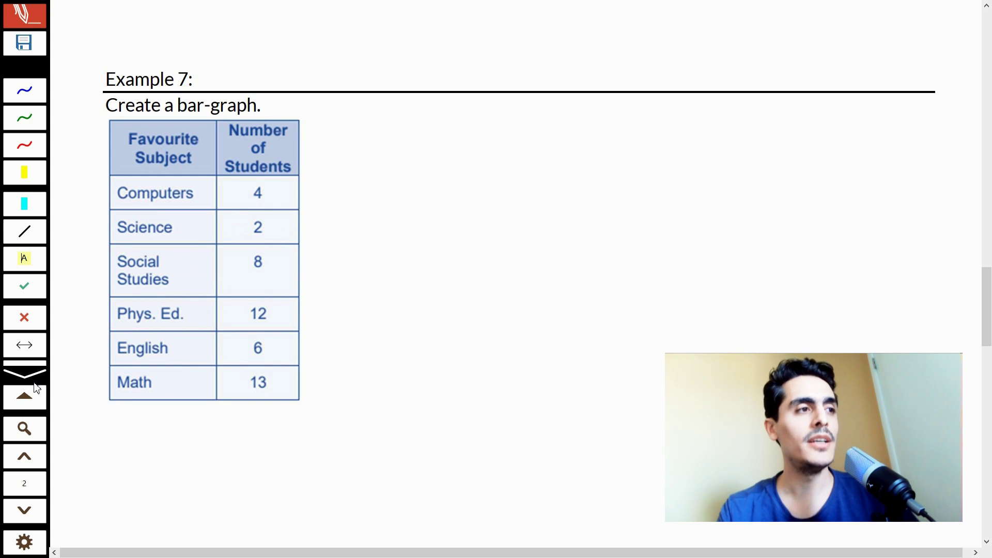
Draw a straight-line axis for the bar graph beside the subject table.
{"action": "left_click", "coordinate": [33, 376]}
{"action": "left_click", "coordinate": [31, 375]}
{"action": "left_click", "coordinate": [31, 375]}
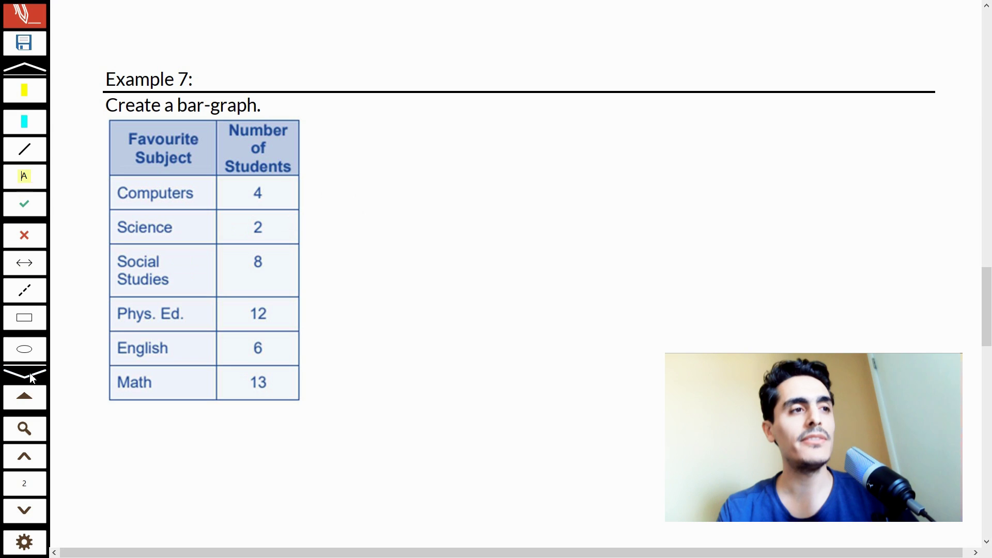
{"action": "left_click", "coordinate": [24, 153]}
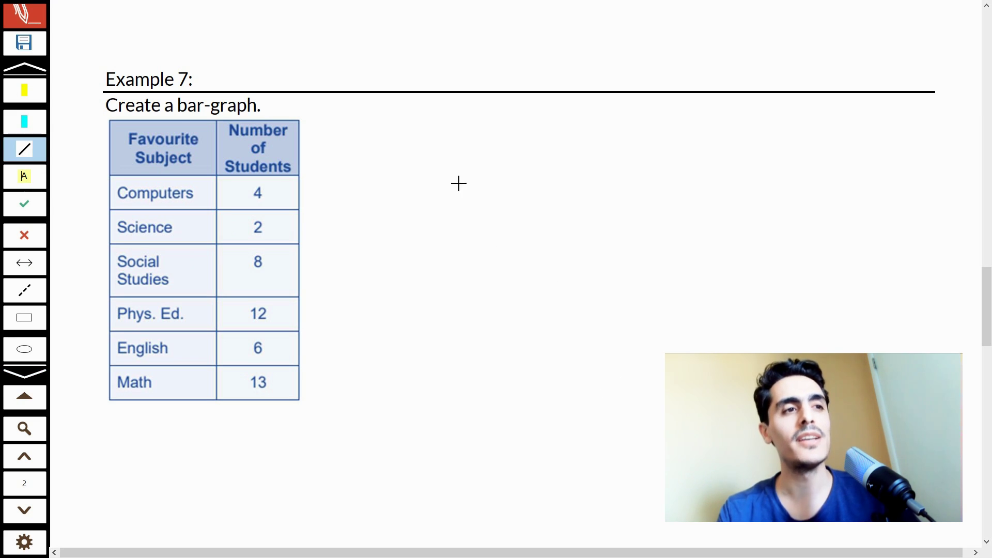
{"action": "left_click", "coordinate": [31, 150]}
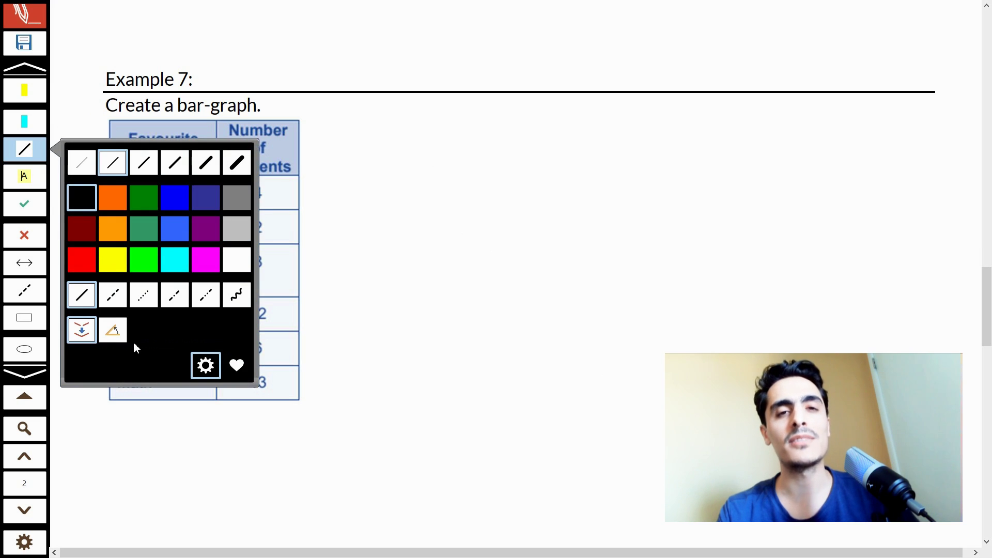
{"action": "left_click", "coordinate": [563, 253]}
{"action": "mouse_move", "coordinate": [430, 145]}
{"action": "left_mouse_down"}
{"action": "mouse_move", "coordinate": [443, 385]}
{"action": "mouse_move", "coordinate": [692, 375]}
{"action": "left_mouse_up"}
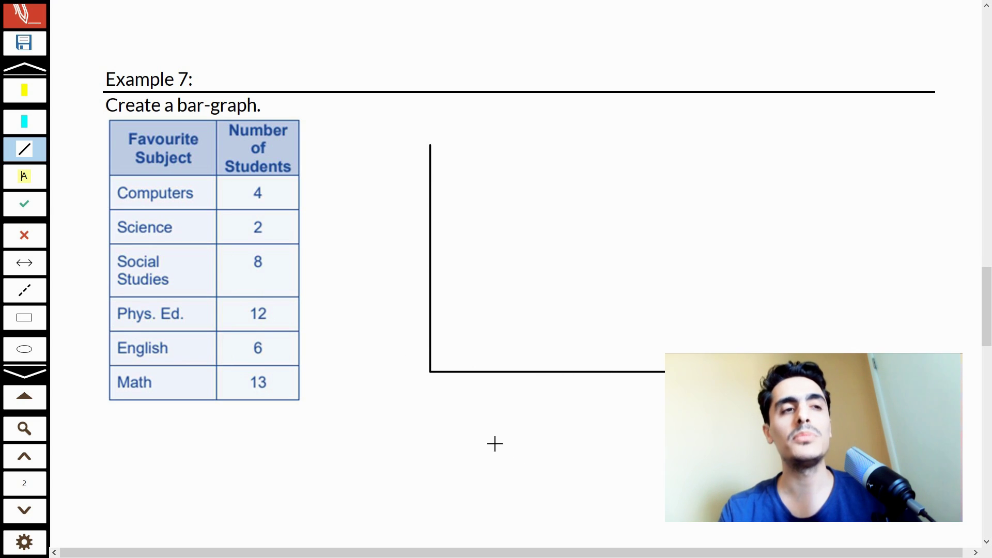
Draw five rectangle bars of varying heights and a wide rectangle to their upper right.
{"action": "left_click", "coordinate": [33, 313]}
{"action": "mouse_move", "coordinate": [450, 218]}
{"action": "left_mouse_down"}
{"action": "mouse_move", "coordinate": [494, 339]}
{"action": "mouse_move", "coordinate": [490, 371]}
{"action": "left_mouse_up"}
{"action": "left_click_drag", "start_coordinate": [503, 271], "coordinate": [543, 371]}
{"action": "left_click_drag", "start_coordinate": [558, 231], "coordinate": [596, 371]}
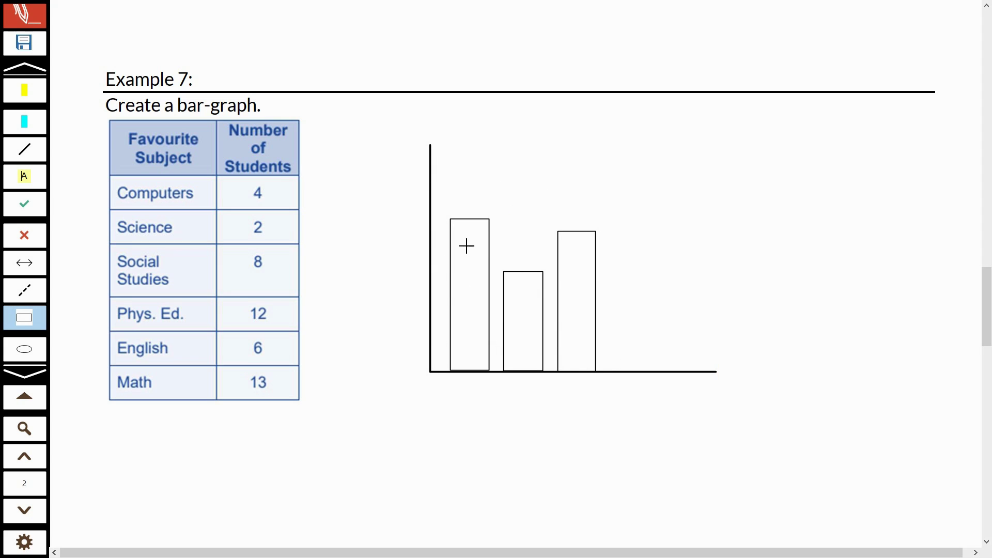
{"action": "left_click_drag", "start_coordinate": [603, 317], "coordinate": [640, 371]}
{"action": "left_click_drag", "start_coordinate": [649, 247], "coordinate": [690, 371]}
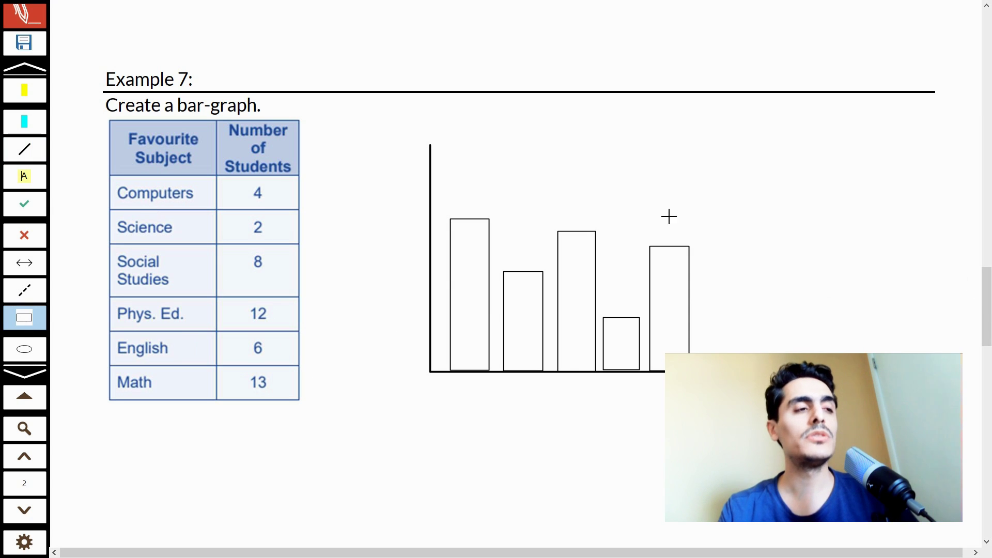
{"action": "left_click_drag", "start_coordinate": [707, 127], "coordinate": [897, 210]}
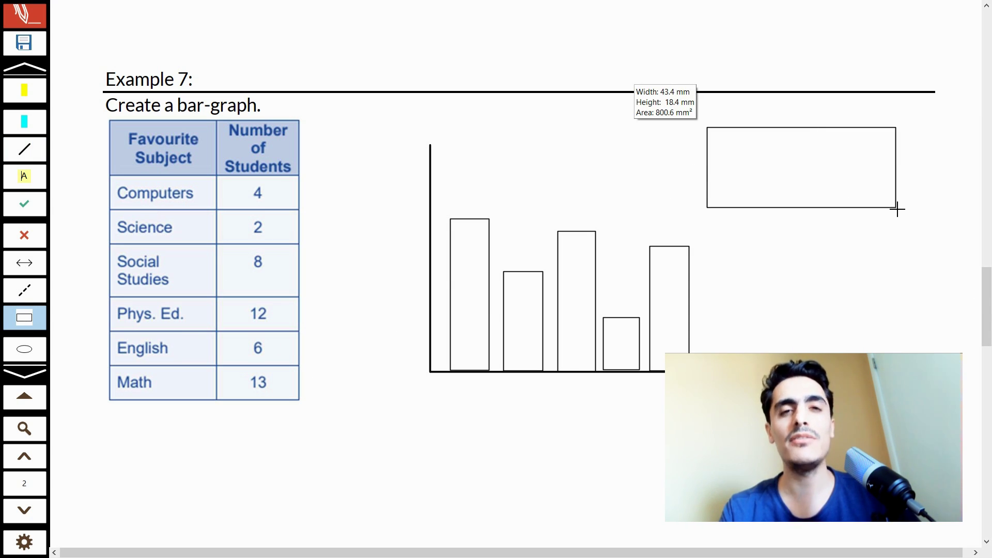
{"action": "left_click_drag", "start_coordinate": [897, 209], "coordinate": [892, 205]}
Draw a square and three more rectangles to the right of the bar graph.
{"action": "left_click", "coordinate": [37, 320]}
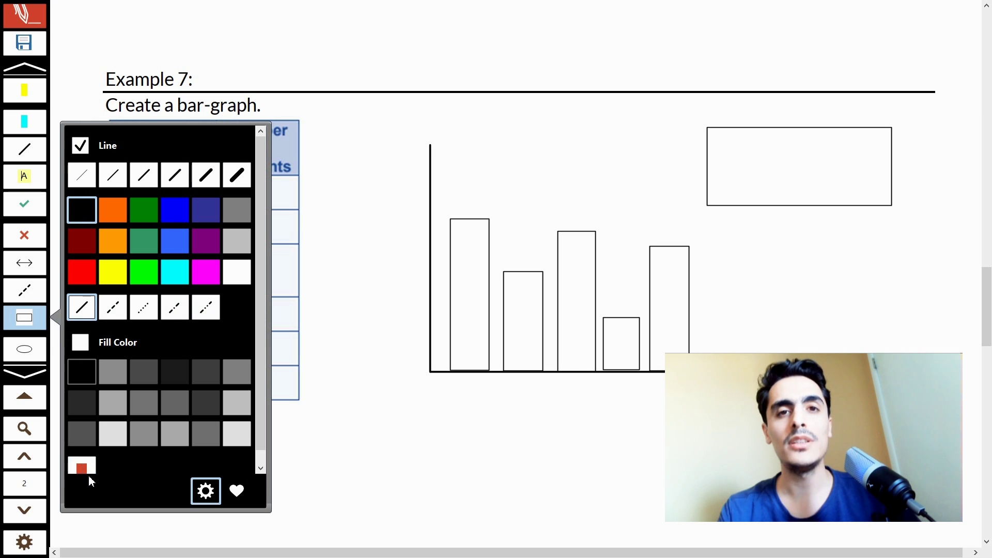
{"action": "left_click", "coordinate": [828, 266]}
{"action": "left_click_drag", "start_coordinate": [814, 241], "coordinate": [887, 311]}
{"action": "left_click_drag", "start_coordinate": [772, 335], "coordinate": [866, 384]}
{"action": "left_click_drag", "start_coordinate": [884, 344], "coordinate": [965, 425]}
{"action": "left_click_drag", "start_coordinate": [738, 228], "coordinate": [805, 295]}
{"action": "scroll", "coordinate": [589, 242], "scroll_direction": "down", "scroll_amount": 4}
{"action": "scroll", "coordinate": [540, 238], "scroll_direction": "up", "scroll_amount": 2}
Draw an ellipse at the lower right, then a perfect circle below the bar graph.
{"action": "left_click", "coordinate": [25, 349]}
{"action": "left_click_drag", "start_coordinate": [799, 345], "coordinate": [963, 444]}
{"action": "left_click", "coordinate": [42, 348]}
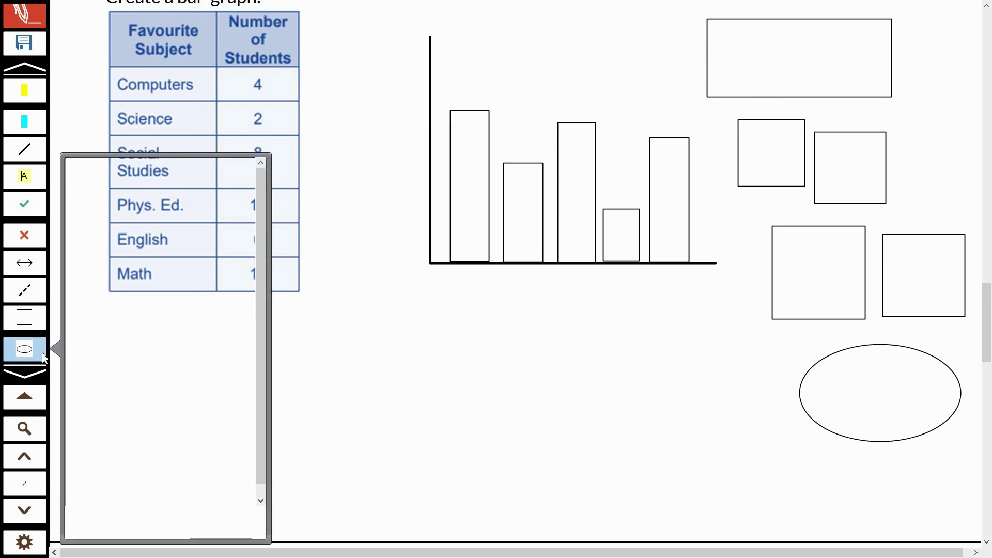
{"action": "left_click", "coordinate": [91, 497]}
{"action": "left_click", "coordinate": [421, 345]}
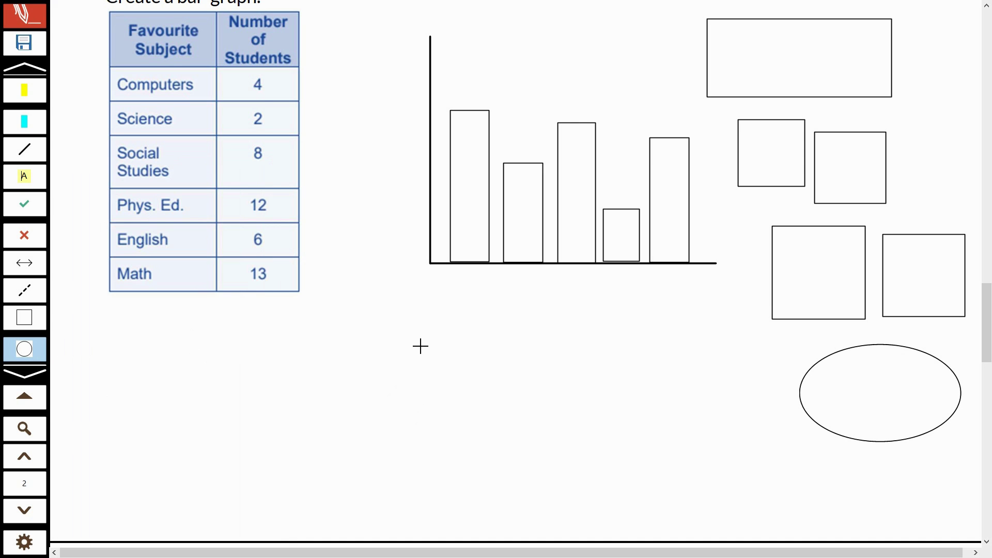
{"action": "left_click_drag", "start_coordinate": [407, 303], "coordinate": [613, 507]}
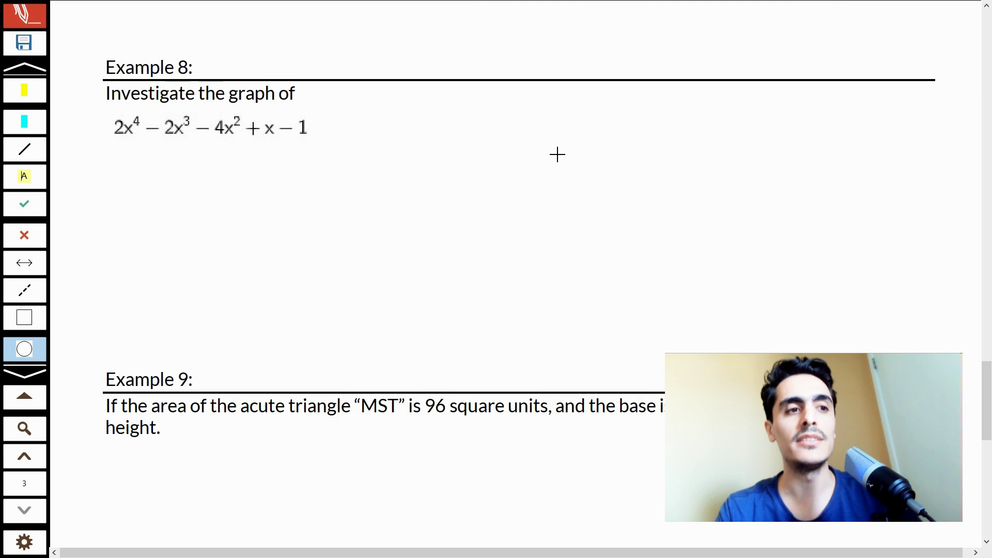
Plot 2x^4-2x^3-4x^2+x-1 in GeoGebra's graphing calculator.
{"action": "key", "text": "alt+Tab"}
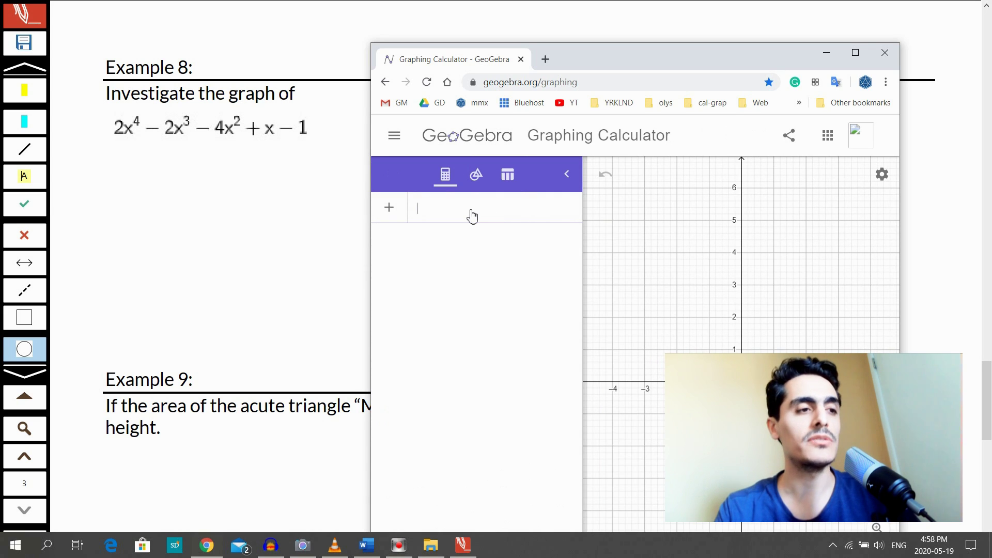
{"action": "left_click", "coordinate": [472, 216]}
{"action": "type", "text": "2x"}
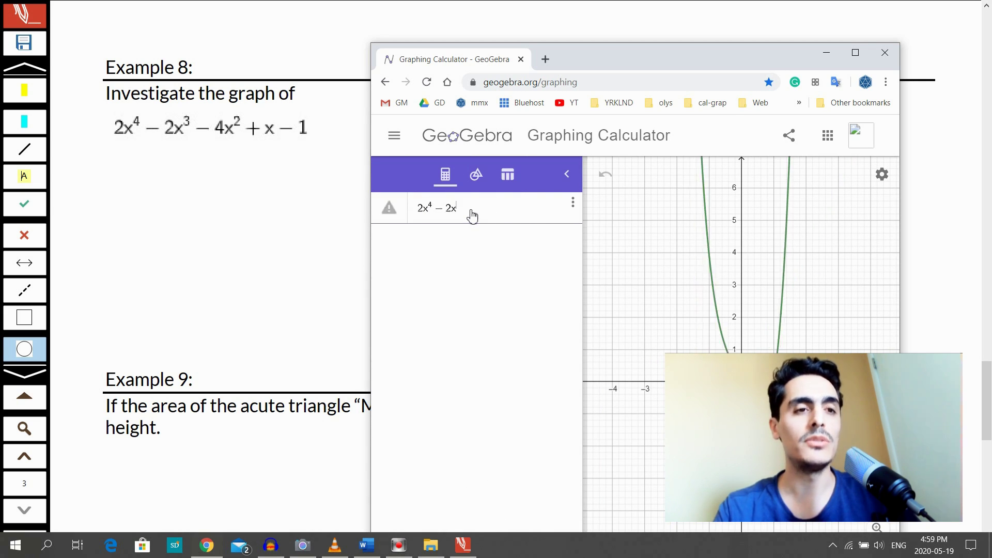
{"action": "type", "text": "^4-2x^3-4x^2"}
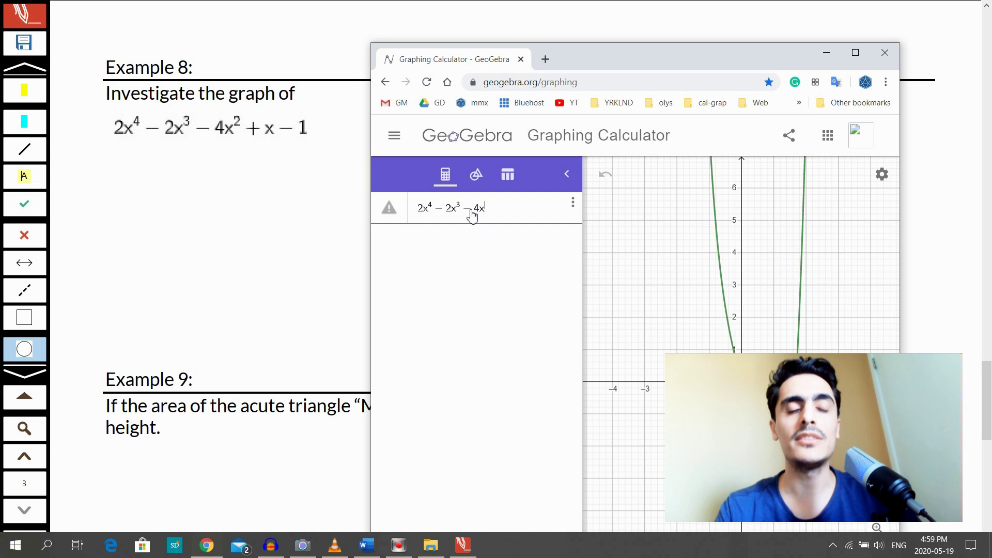
{"action": "type", "text": "+x-1"}
Launch the Snipping Tool through Windows search for 'snip'.
{"action": "left_click", "coordinate": [60, 543]}
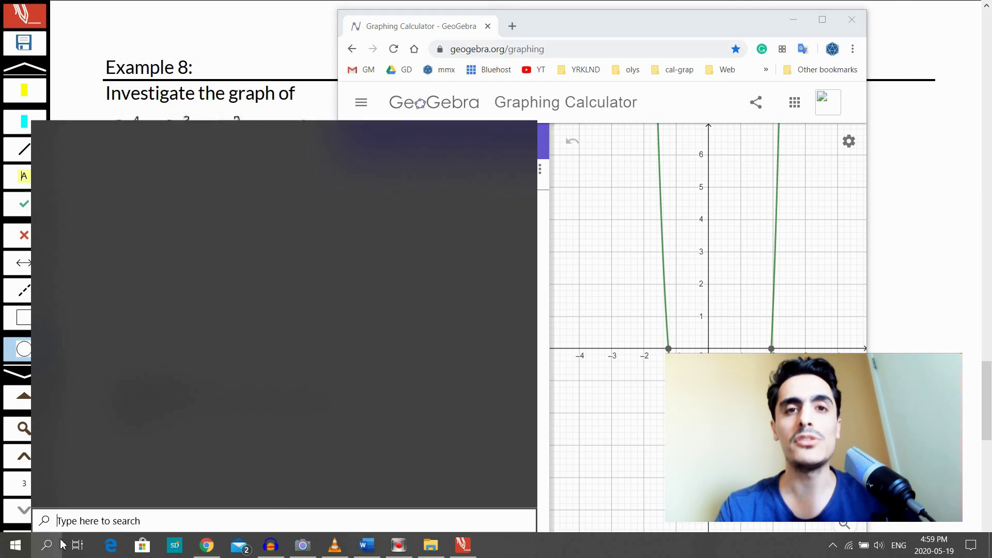
{"action": "type", "text": "snip"}
{"action": "key", "text": "Return"}
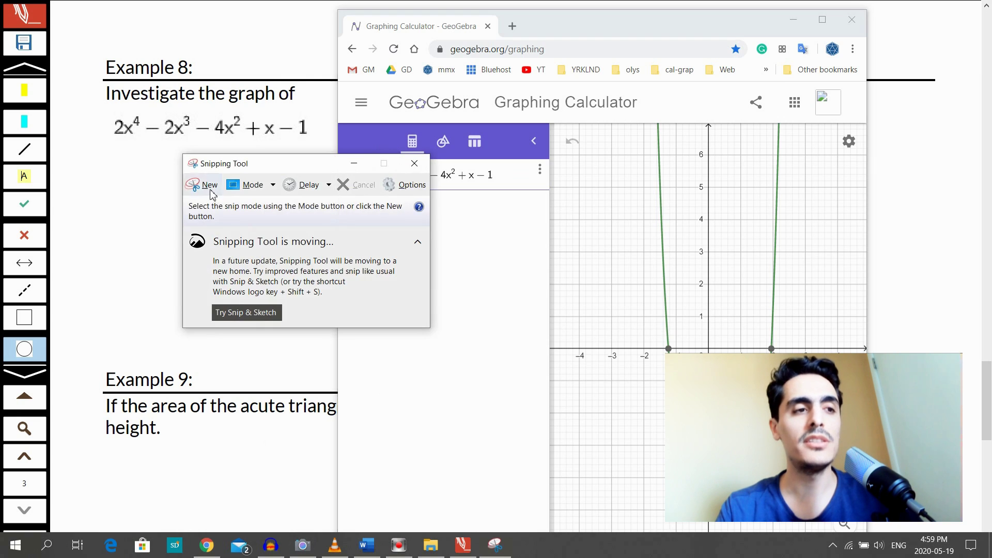
Snip the GeoGebra graph and paste it, resized, beside Example 8's polynomial.
{"action": "left_click_drag", "start_coordinate": [590, 243], "coordinate": [769, 478]}
{"action": "key", "text": "alt+Tab"}
{"action": "key", "text": "ctrl+v"}
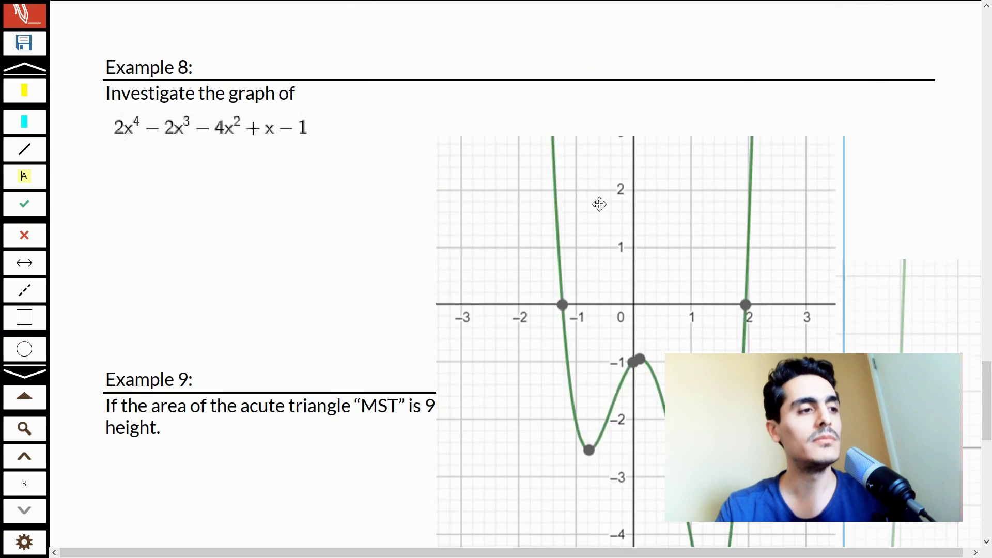
{"action": "mouse_move", "coordinate": [388, 59]}
{"action": "left_mouse_down"}
{"action": "mouse_move", "coordinate": [365, 6]}
{"action": "mouse_move", "coordinate": [565, 223]}
{"action": "left_mouse_up"}
{"action": "left_click_drag", "start_coordinate": [677, 375], "coordinate": [533, 218]}
{"action": "left_click_drag", "start_coordinate": [549, 166], "coordinate": [526, 184]}
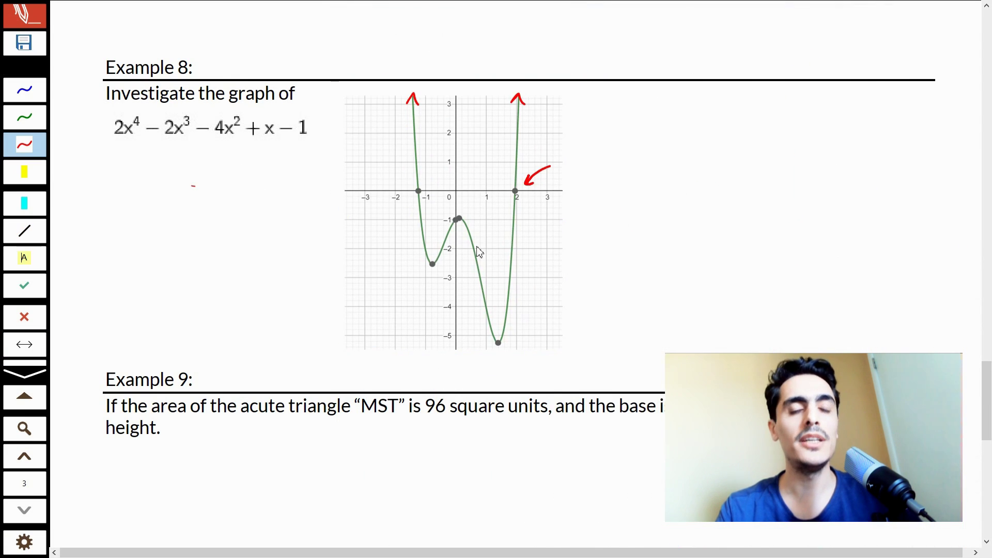
Add red arrows to the graph, including one at (0,-1), and highlight its falling stretches yellow.
{"action": "left_click_drag", "start_coordinate": [383, 173], "coordinate": [405, 185]}
{"action": "left_click_drag", "start_coordinate": [397, 272], "coordinate": [440, 226]}
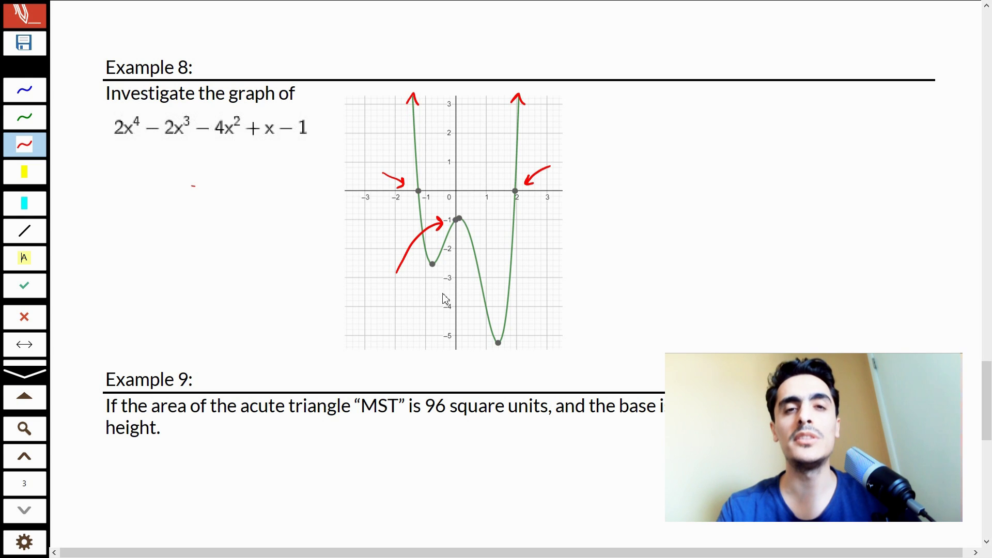
{"action": "left_click", "coordinate": [24, 171]}
{"action": "left_click_drag", "start_coordinate": [410, 104], "coordinate": [416, 263]}
{"action": "left_click_drag", "start_coordinate": [470, 211], "coordinate": [494, 341]}
Highlight the graph's rising stretches cyan and draw the first side of Example 9's triangle.
{"action": "left_click", "coordinate": [25, 198]}
{"action": "left_click_drag", "start_coordinate": [431, 265], "coordinate": [458, 219]}
{"action": "left_click_drag", "start_coordinate": [497, 338], "coordinate": [514, 276]}
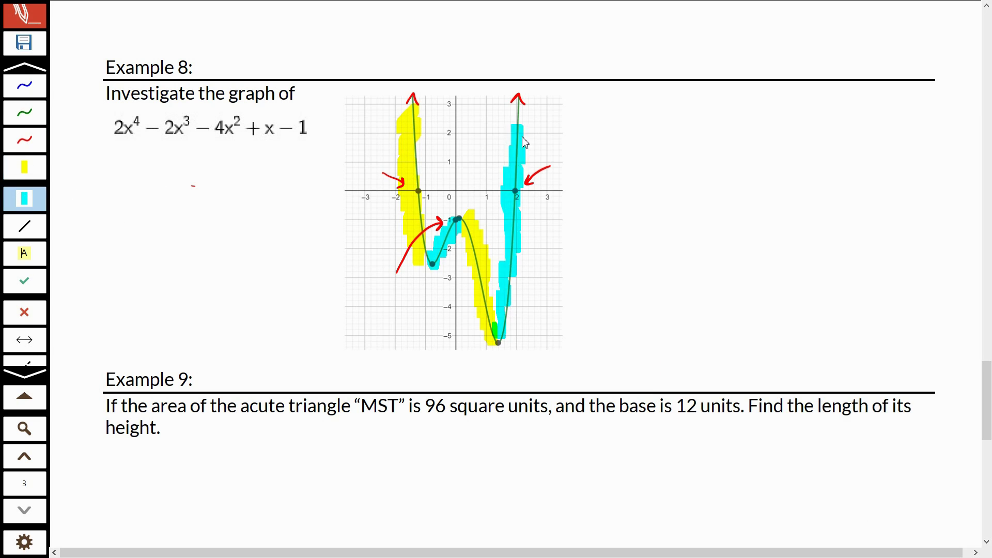
{"action": "mouse_move", "coordinate": [366, 343]}
{"action": "left_mouse_down"}
{"action": "mouse_move", "coordinate": [251, 443]}
{"action": "mouse_move", "coordinate": [410, 463]}
{"action": "mouse_move", "coordinate": [494, 459]}
{"action": "left_mouse_up"}
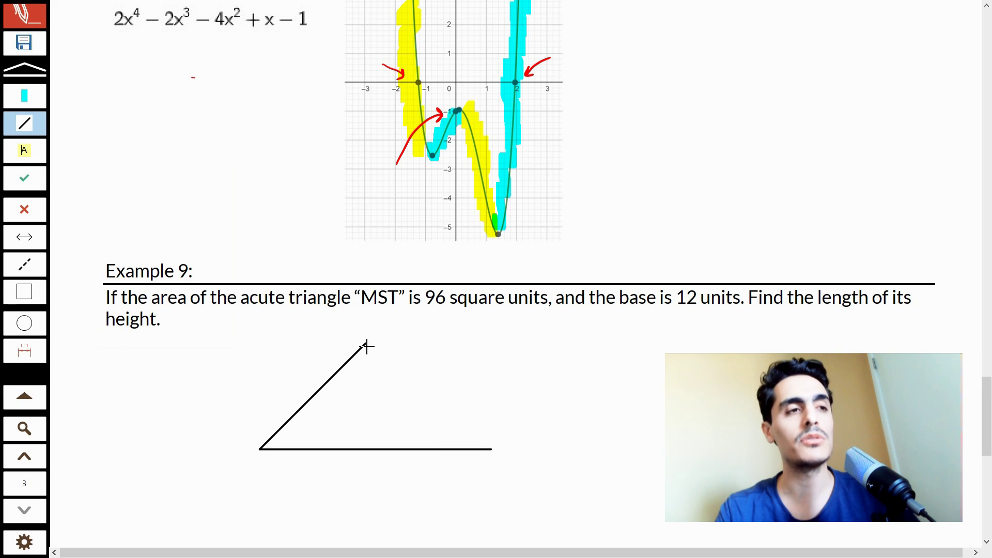
Close Example 9's triangle and draw a red dashed height from its apex to the base.
{"action": "left_click_drag", "start_coordinate": [368, 346], "coordinate": [492, 449]}
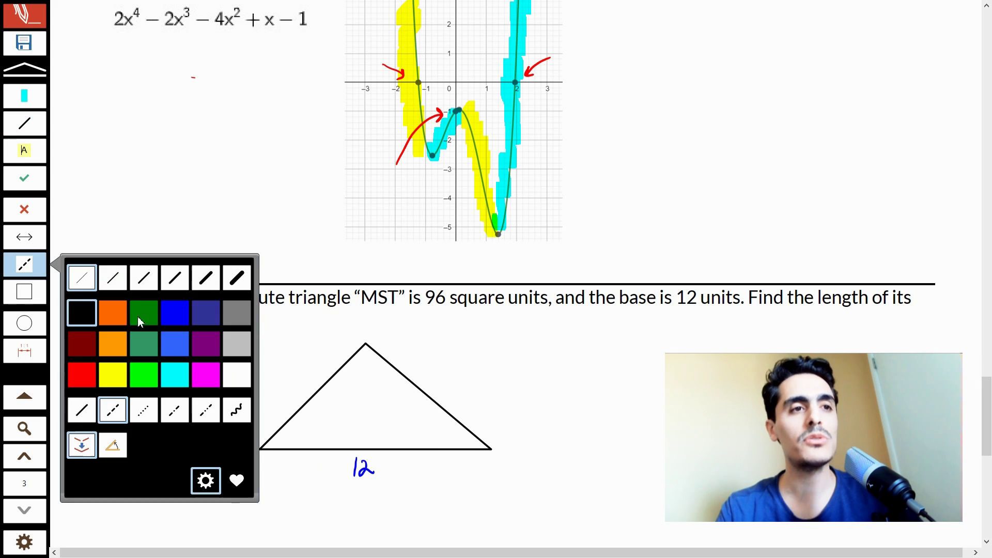
{"action": "left_click", "coordinate": [81, 375]}
{"action": "left_click_drag", "start_coordinate": [368, 348], "coordinate": [365, 449]}
{"action": "scroll", "coordinate": [29, 401], "scroll_direction": "down", "scroll_amount": 4}
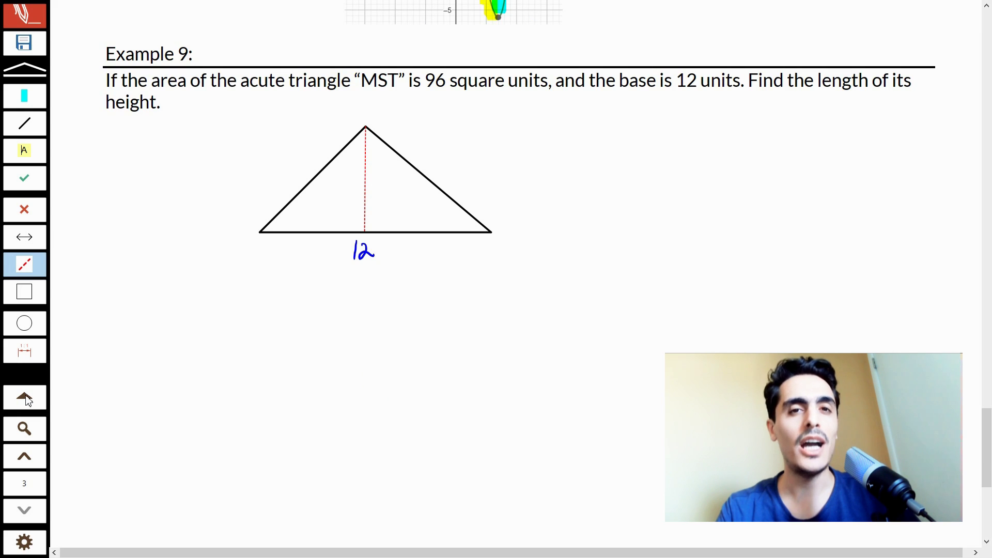
With the laser pointer, sweep under the triangle problem statement and its 96 square units area.
{"action": "left_click", "coordinate": [29, 401]}
{"action": "scroll", "coordinate": [19, 272], "scroll_direction": "up", "scroll_amount": 3}
{"action": "left_click", "coordinate": [20, 255]}
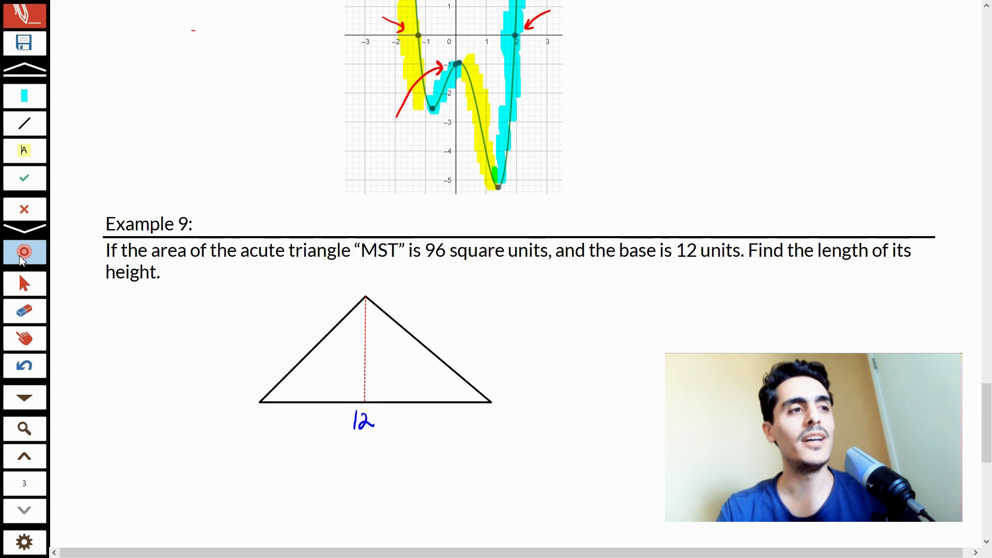
{"action": "left_click_drag", "start_coordinate": [253, 286], "coordinate": [514, 284]}
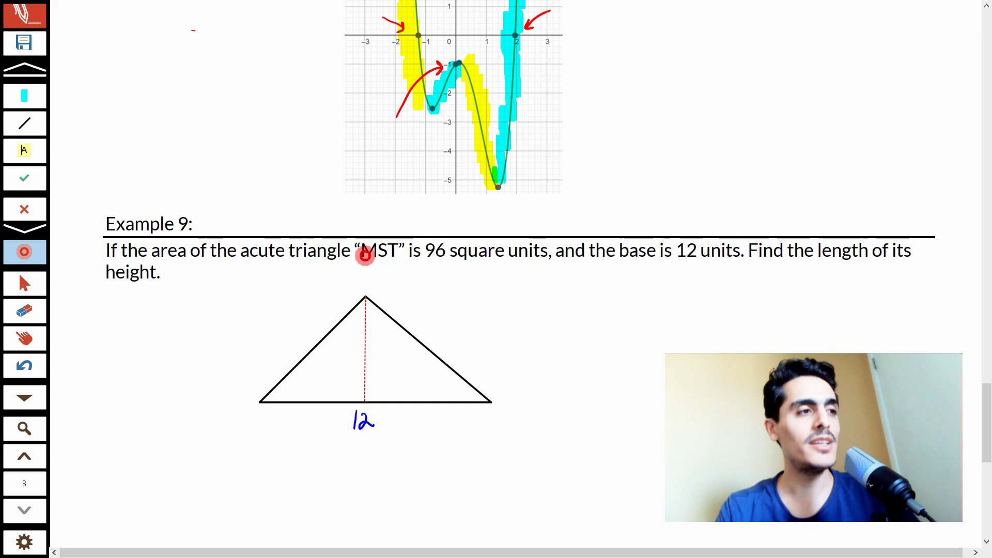
{"action": "mouse_move", "coordinate": [155, 266]}
{"action": "left_mouse_down"}
{"action": "mouse_move", "coordinate": [560, 265]}
{"action": "mouse_move", "coordinate": [665, 274]}
{"action": "left_mouse_up"}
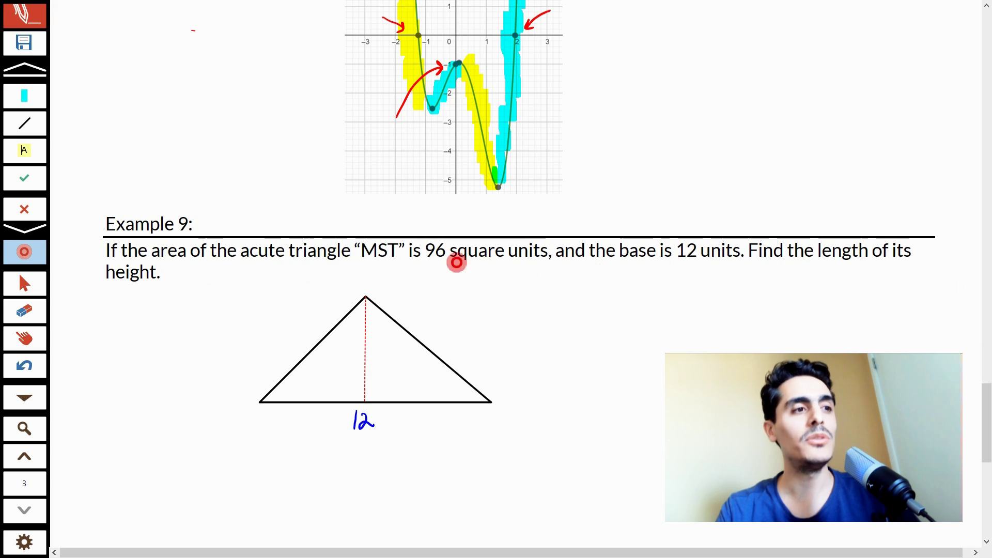
{"action": "left_click_drag", "start_coordinate": [366, 263], "coordinate": [894, 268]}
{"action": "left_click_drag", "start_coordinate": [434, 265], "coordinate": [704, 269]}
Sweep the laser under the Example 8 polynomial being graphed.
{"action": "scroll", "coordinate": [668, 344], "scroll_direction": "up", "scroll_amount": 6}
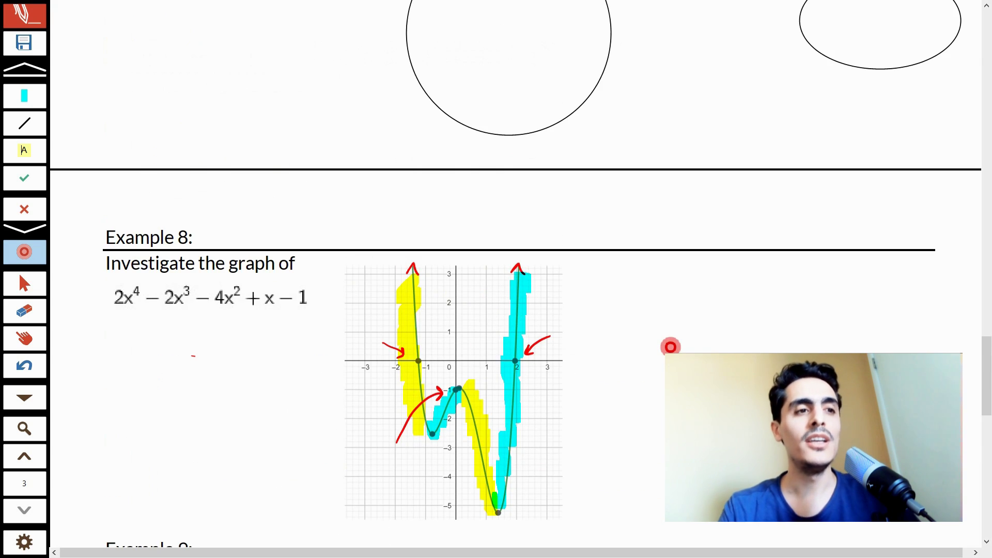
{"action": "scroll", "coordinate": [671, 347], "scroll_direction": "down", "scroll_amount": 2}
{"action": "left_click_drag", "start_coordinate": [106, 202], "coordinate": [327, 204]}
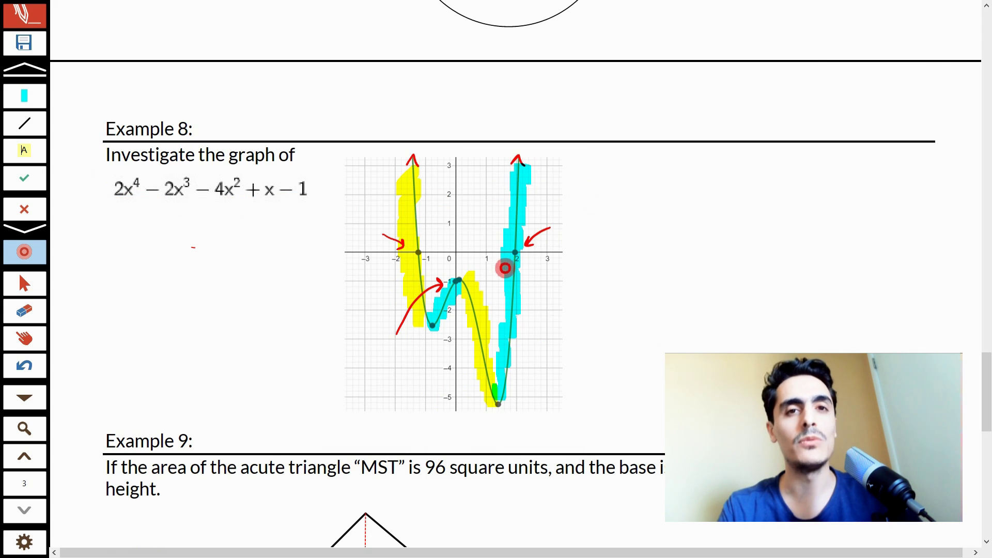